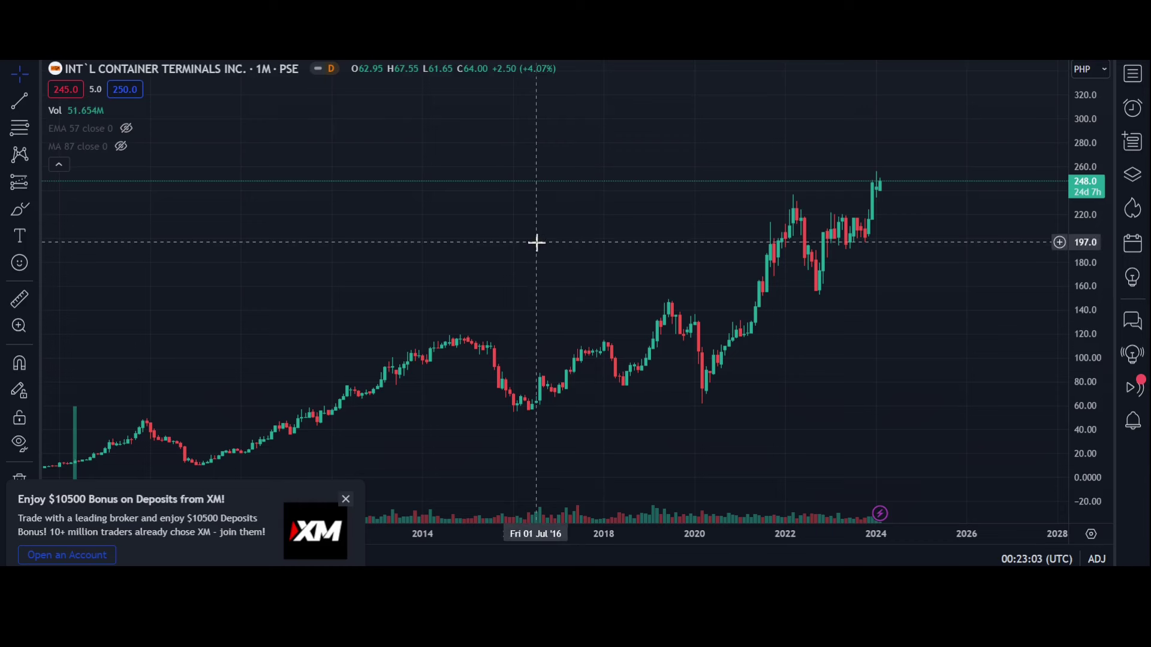
Examine the monthly price history of Int'l Container Terminals and start a measurement from the earliest candles around 2006.
left_click_drag(447, 226, 583, 187)
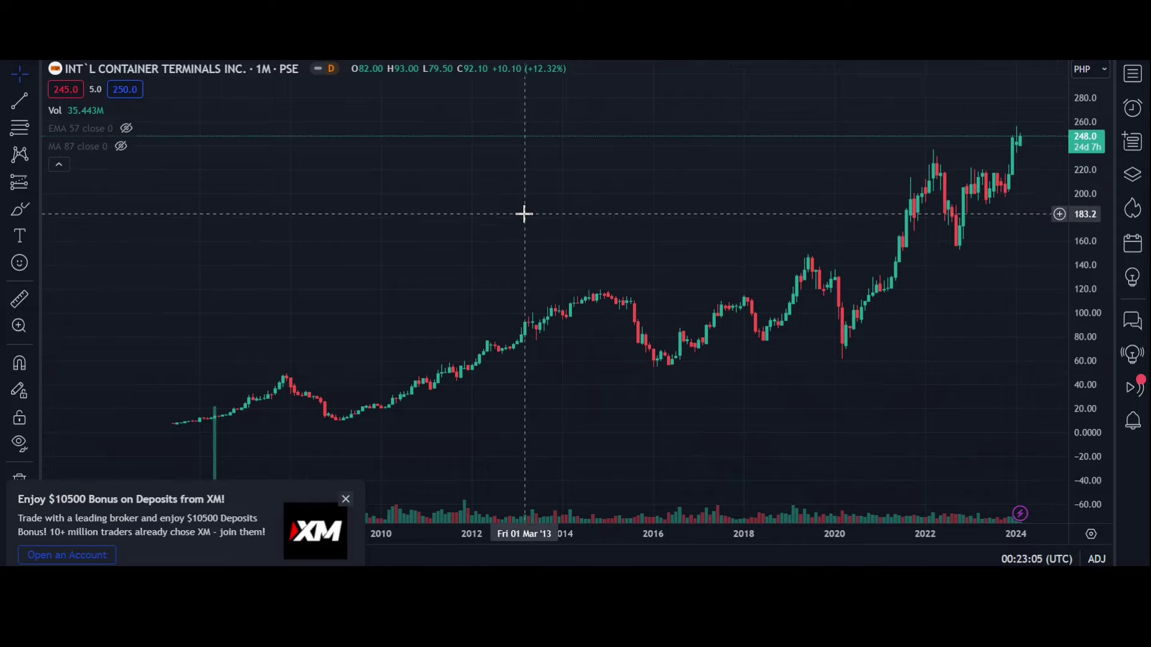
scroll(602, 202, "up", 2)
scroll(587, 215, "down", 4)
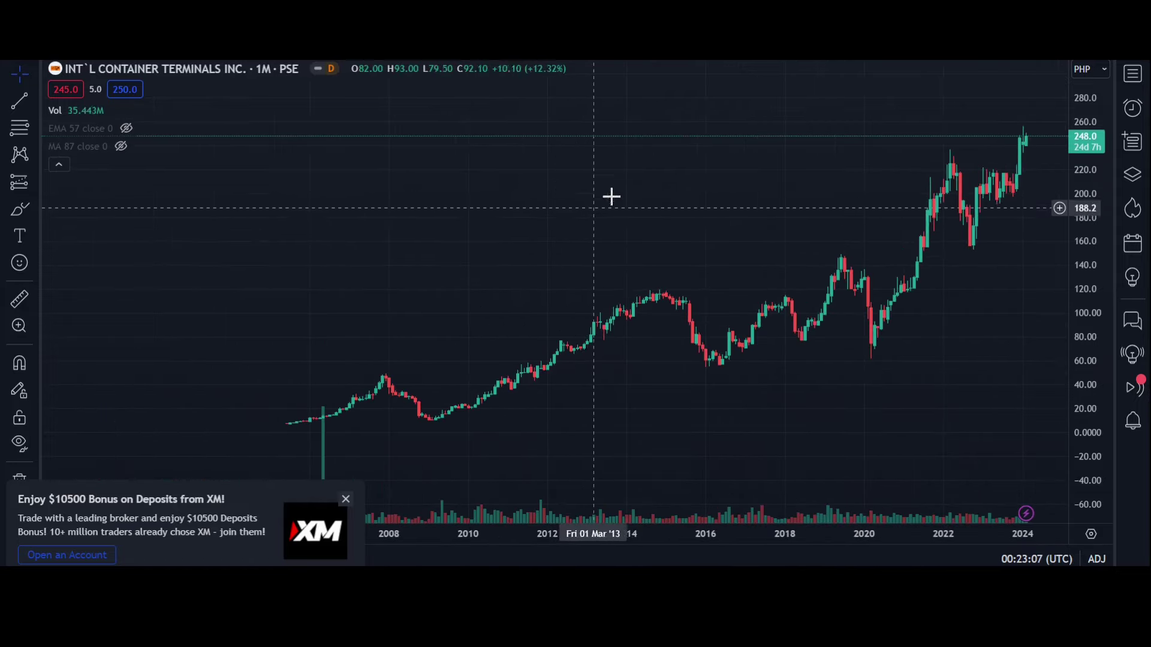
scroll(657, 184, "up", 2)
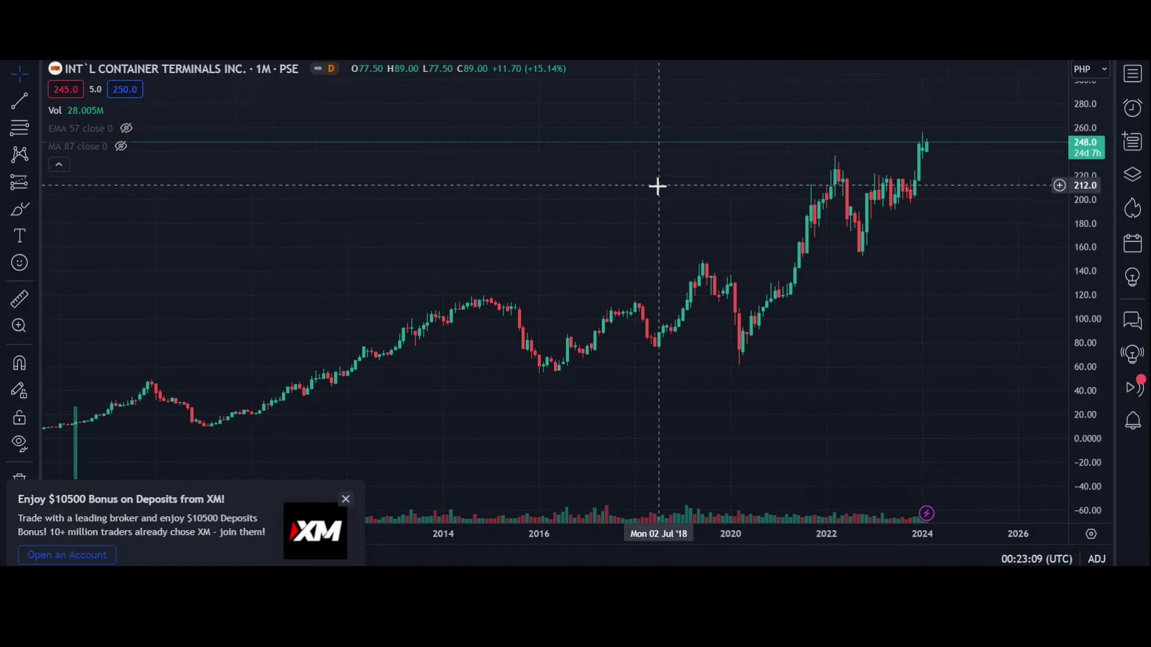
scroll(635, 174, "down", 3)
left_click_drag(597, 190, 575, 180)
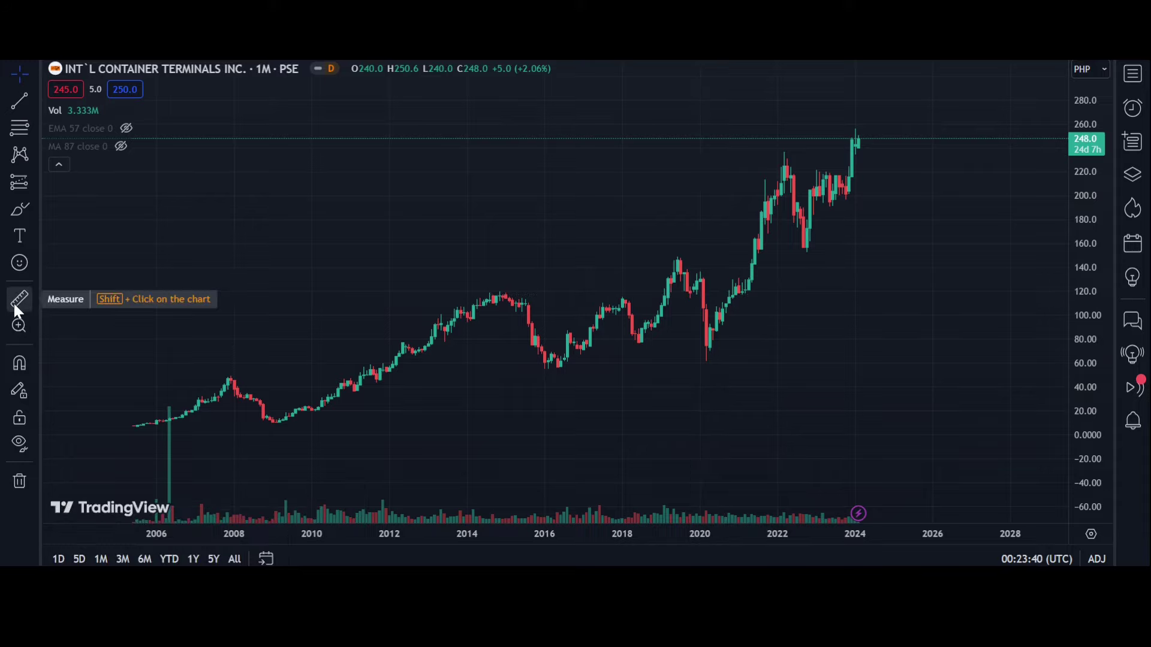
left_click(35, 304)
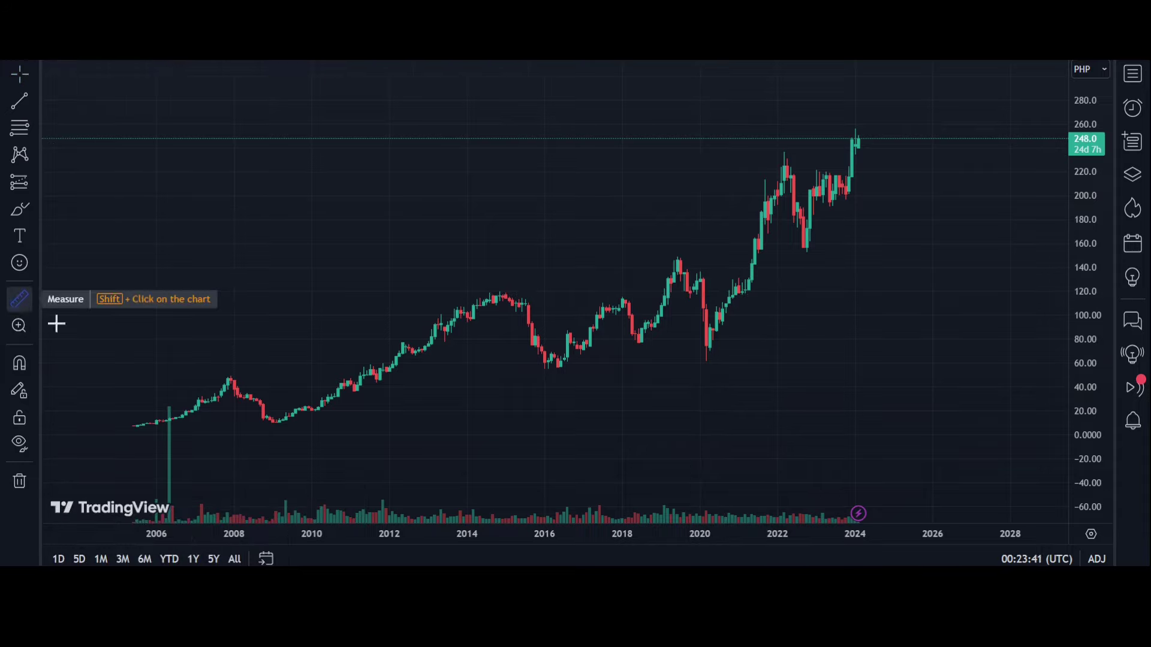
left_click(156, 424)
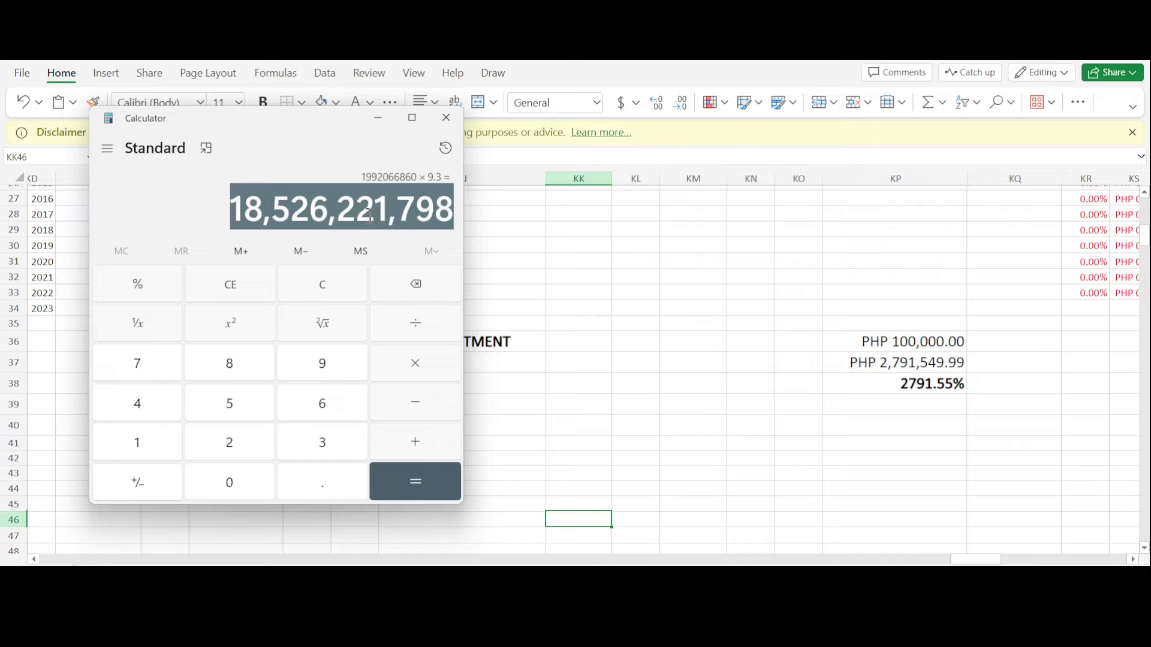
Review the calculator's product of shares and price, and highlight the Market Capitalization figure on the PSE EDGE Stock Data page.
left_click(380, 182)
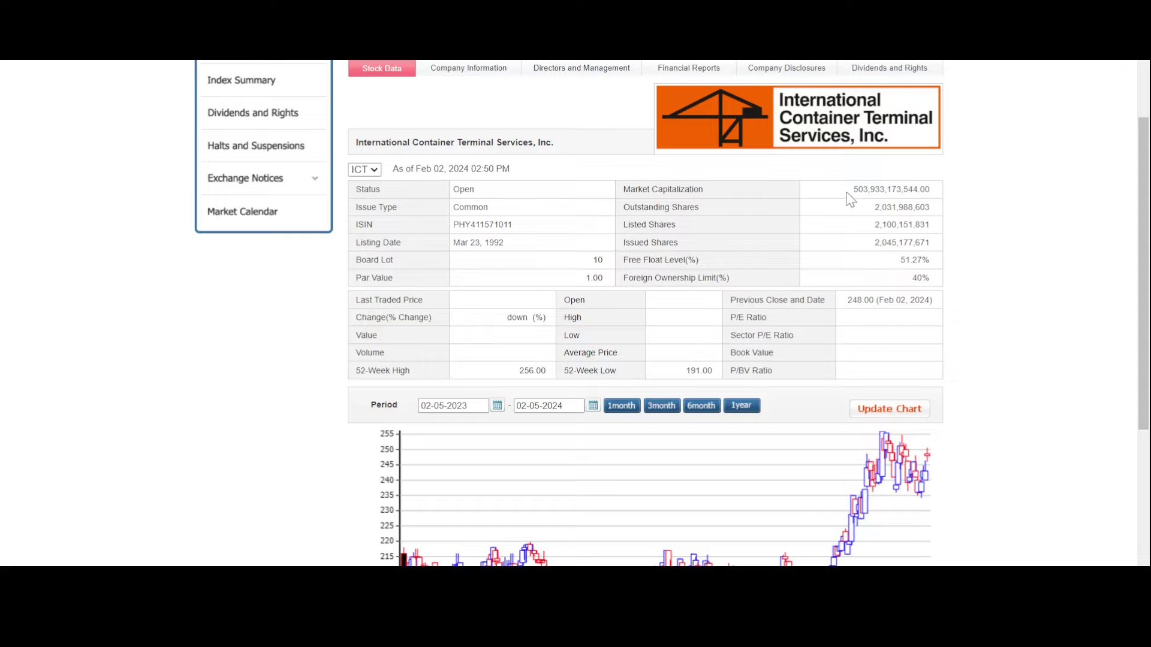
left_click_drag(848, 193, 938, 194)
scroll(1079, 279, "up", 3)
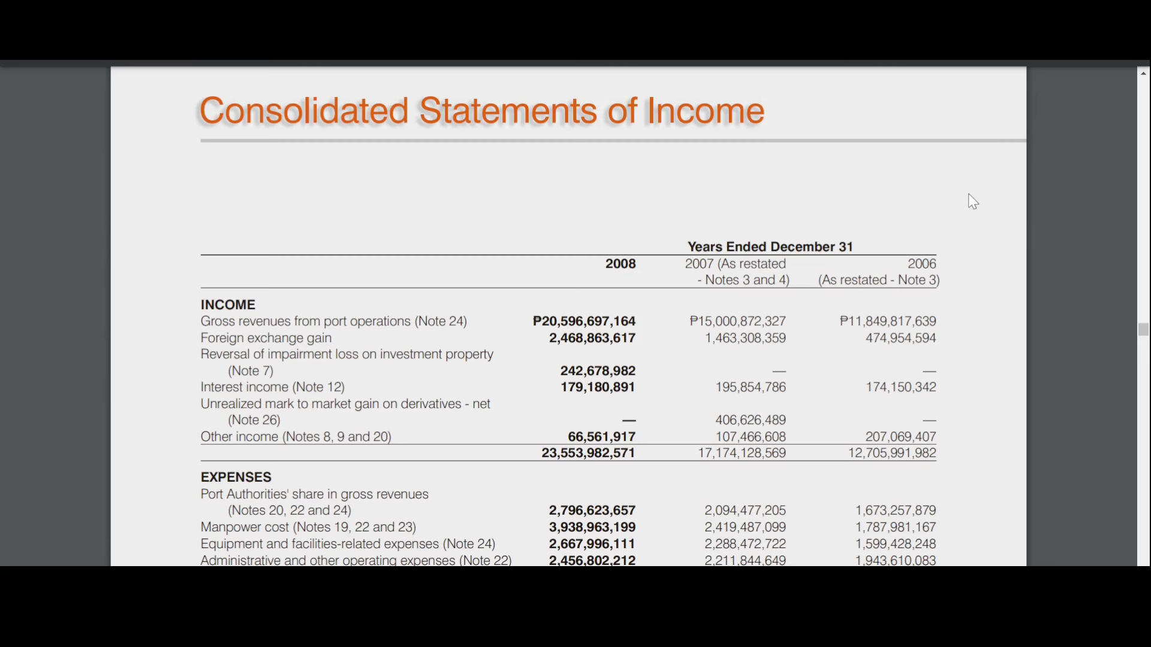
Review the income section of the Consolidated Statements of Income and highlight the 2008 total income figure.
scroll(605, 165, "down", 1)
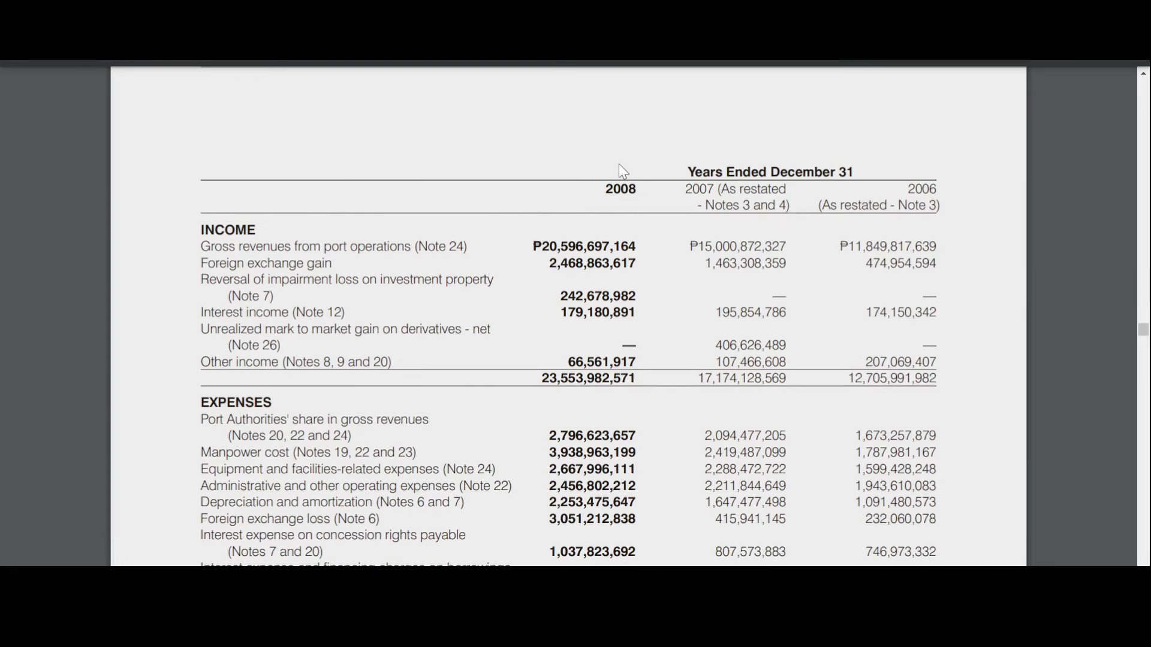
scroll(569, 213, "up", 1)
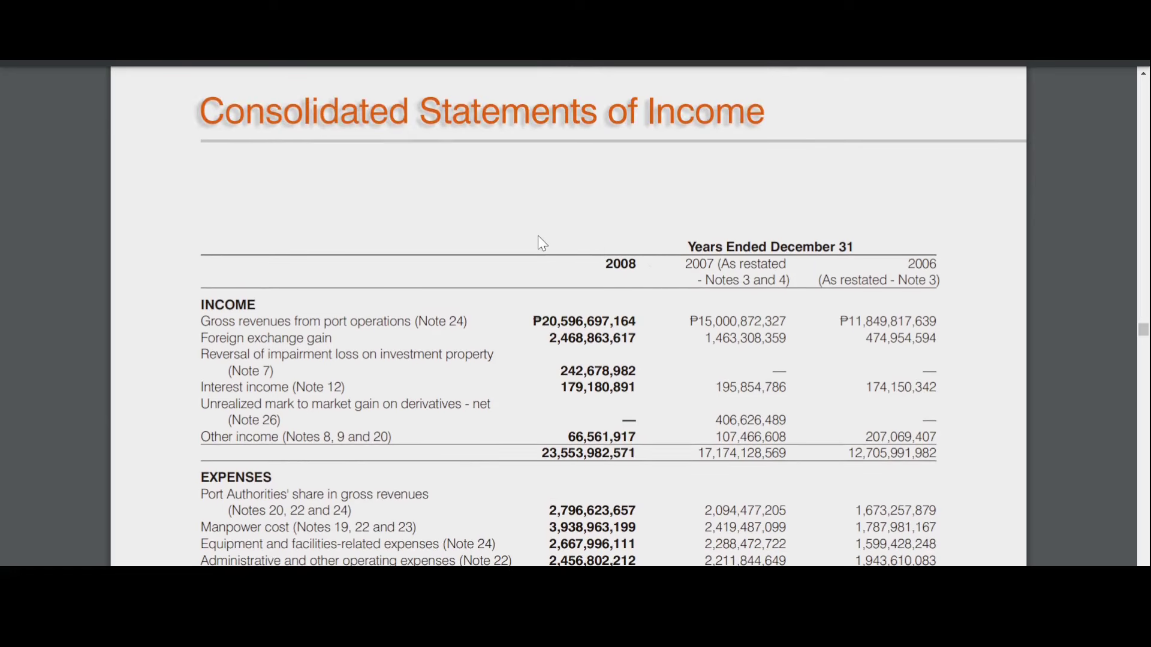
scroll(538, 240, "down", 2)
left_click_drag(536, 304, 644, 304)
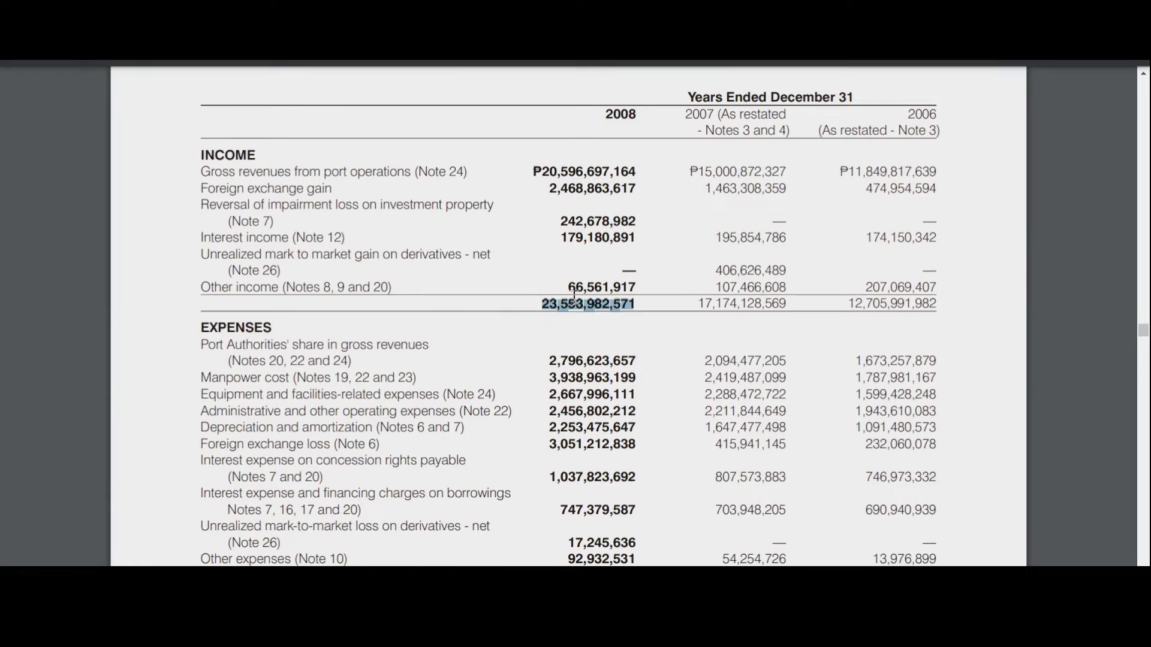
scroll(650, 272, "down", 5)
scroll(649, 272, "up", 5)
left_click(378, 276)
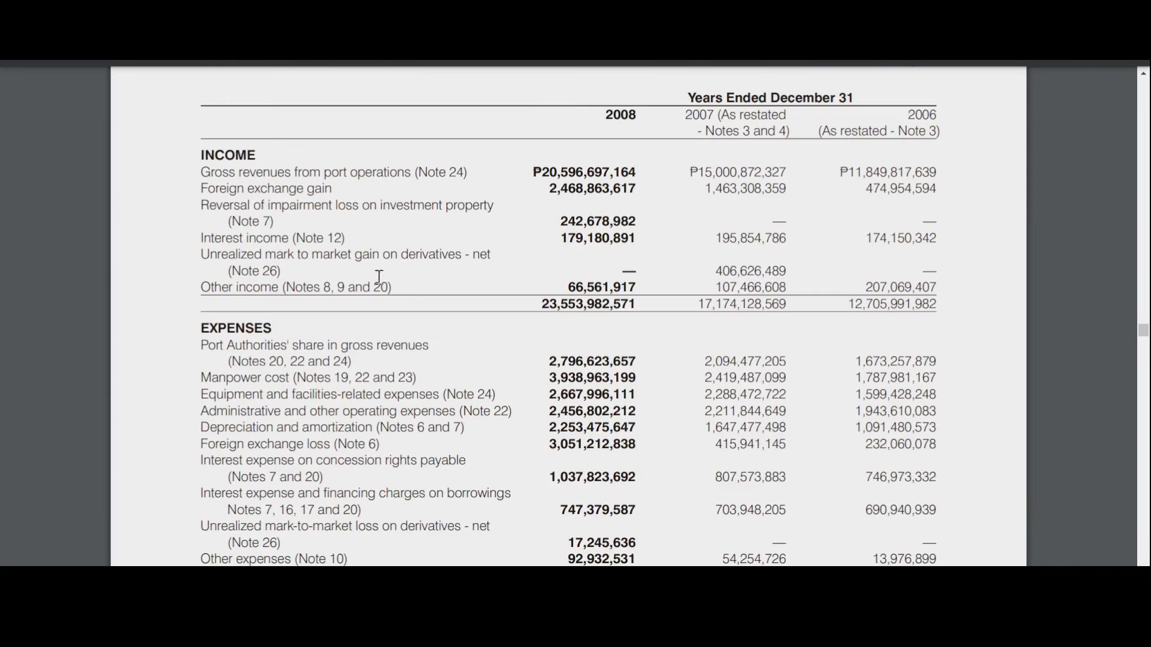
Highlight the 2008 Net Income figure in the Consolidated Statements of Income.
scroll(589, 295, "down", 5)
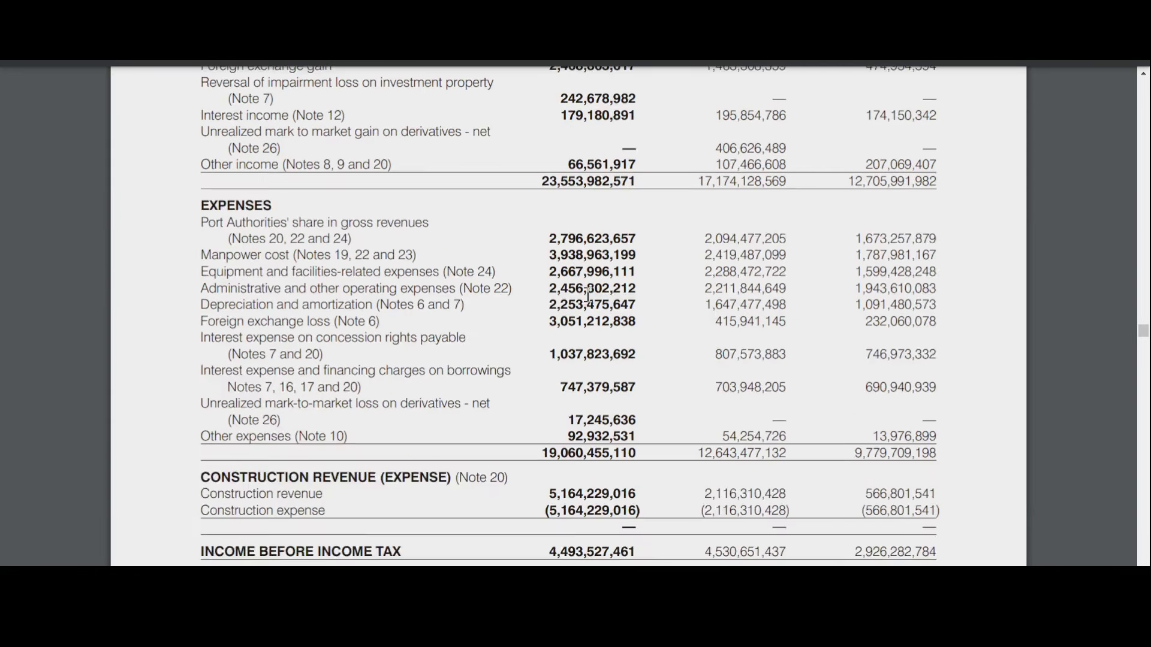
left_click_drag(539, 470, 635, 473)
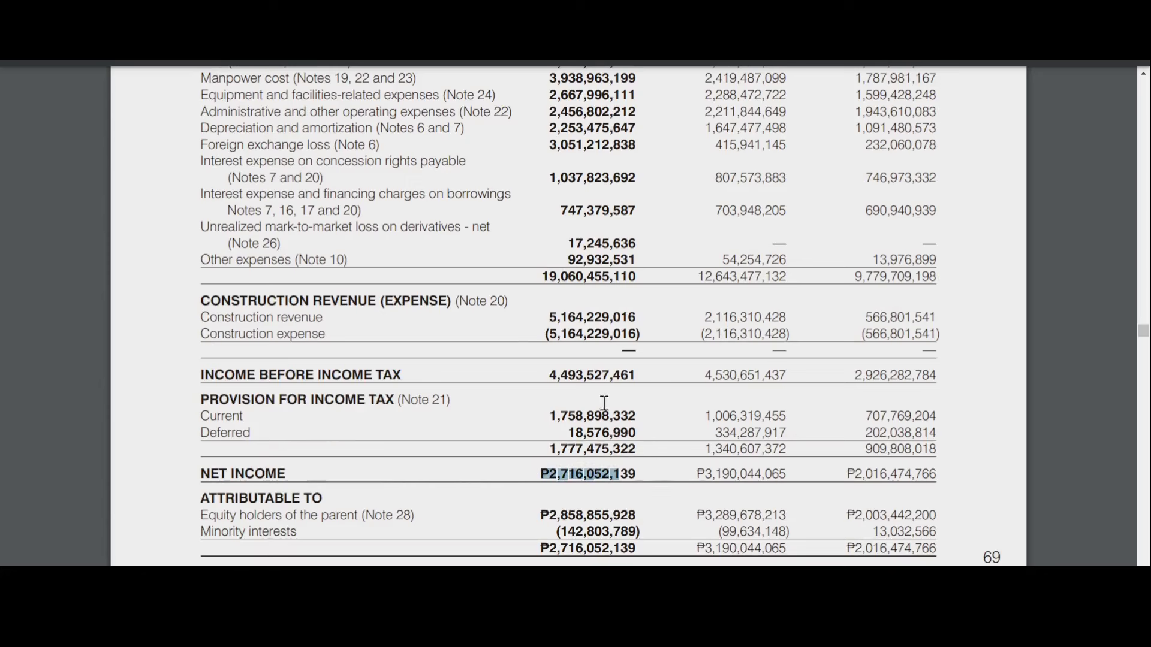
scroll(602, 405, "up", 10)
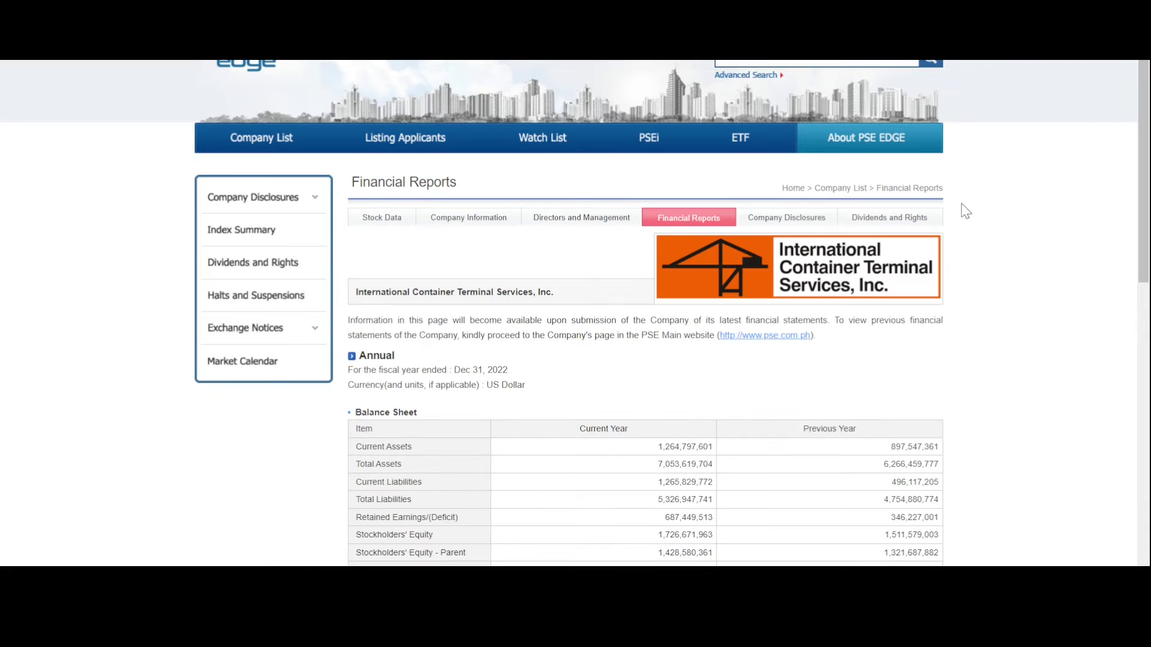
Highlight the fiscal year and currency lines of the Annual section on the PSE EDGE Financial Reports page.
scroll(959, 208, "down", 3)
scroll(443, 204, "down", 1)
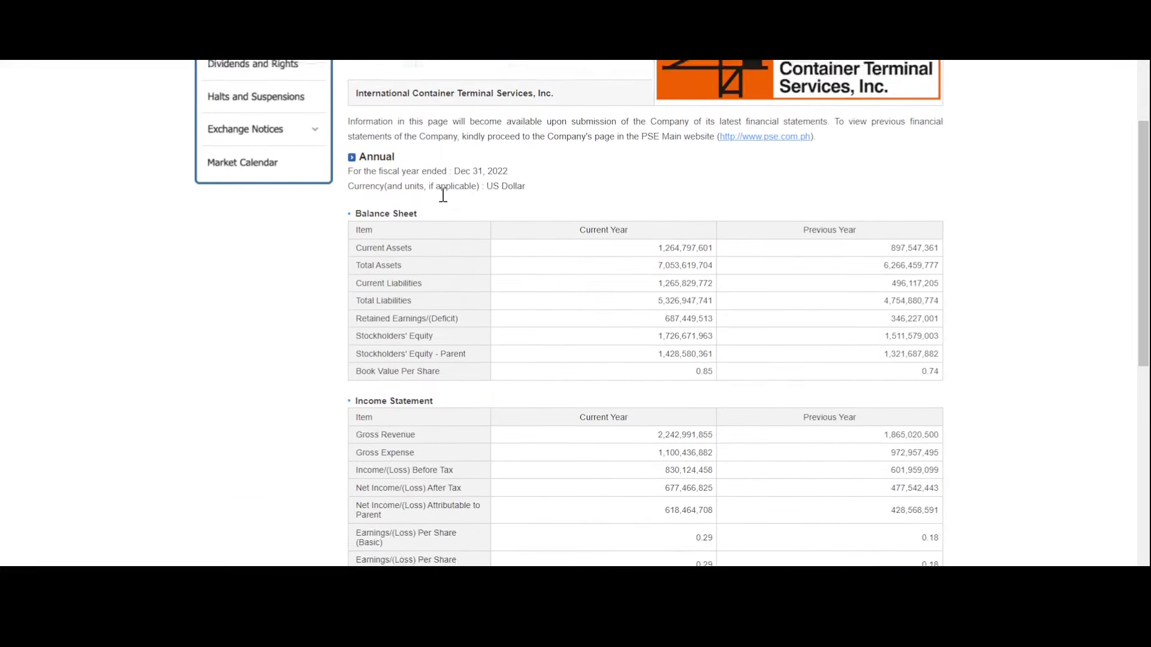
left_click_drag(550, 167, 351, 146)
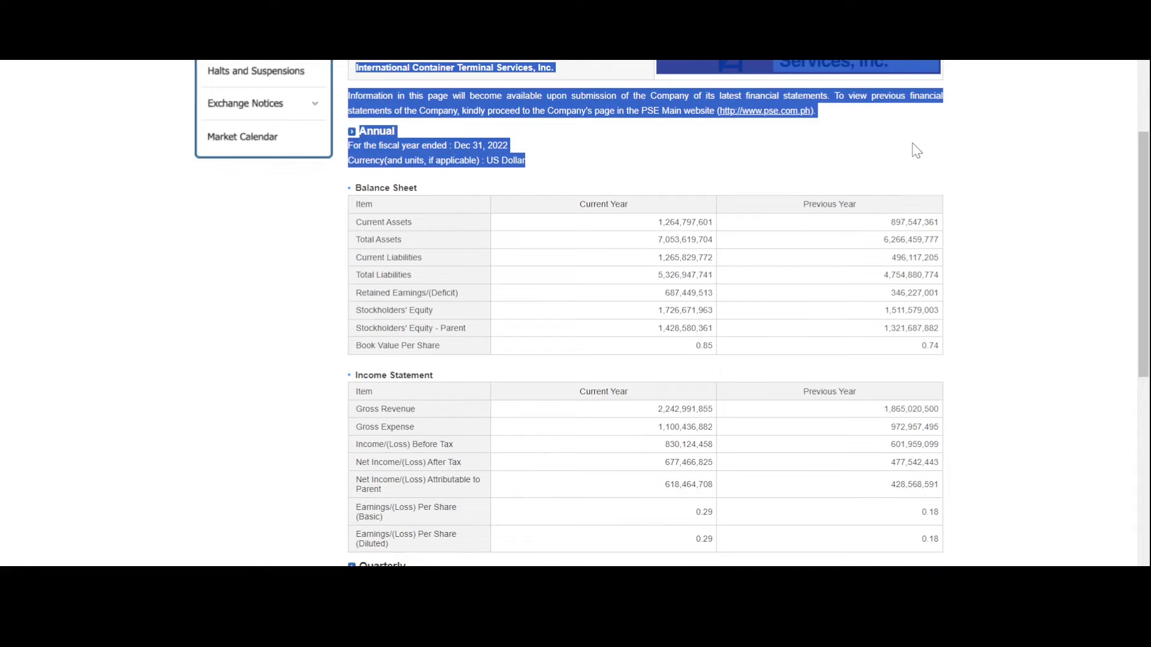
left_click(1080, 187)
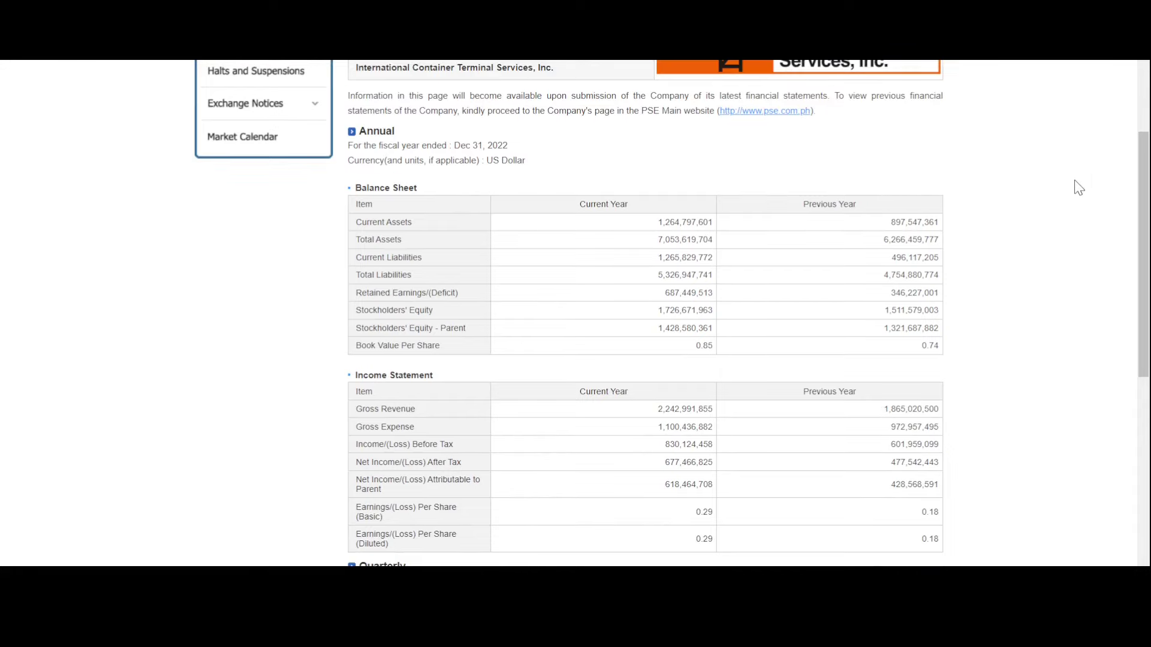
Highlight the current-year Gross Revenue and Net Income Attributable to Parent in the annual Income Statement.
scroll(1055, 190, "down", 1)
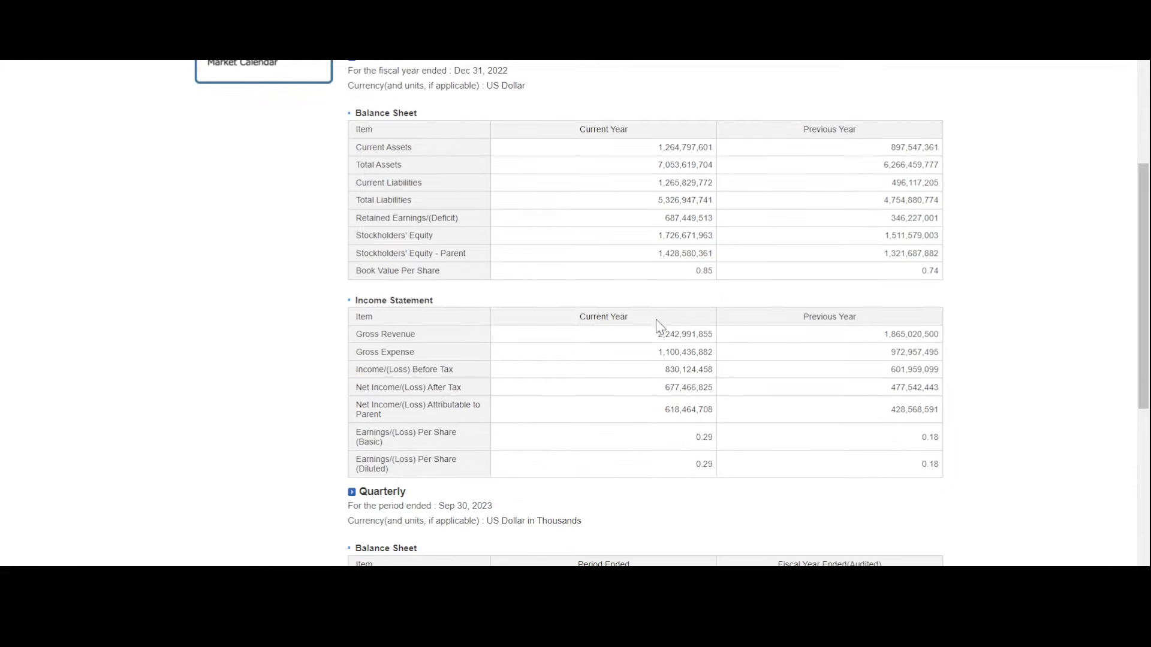
left_click_drag(655, 333, 722, 335)
left_click_drag(661, 410, 715, 411)
Switch to the Excel workbook and inspect the Rev and N.I peso amounts in rows 51 and 52.
key("alt+Tab")
scroll(655, 367, "down", 6)
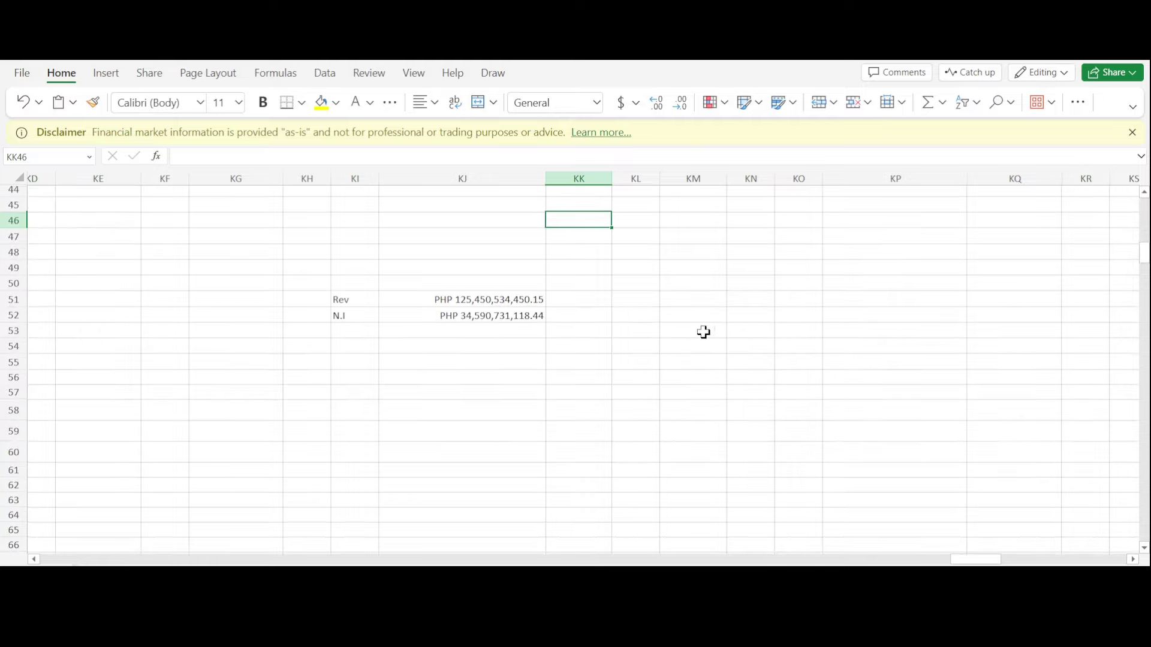
left_click(567, 390)
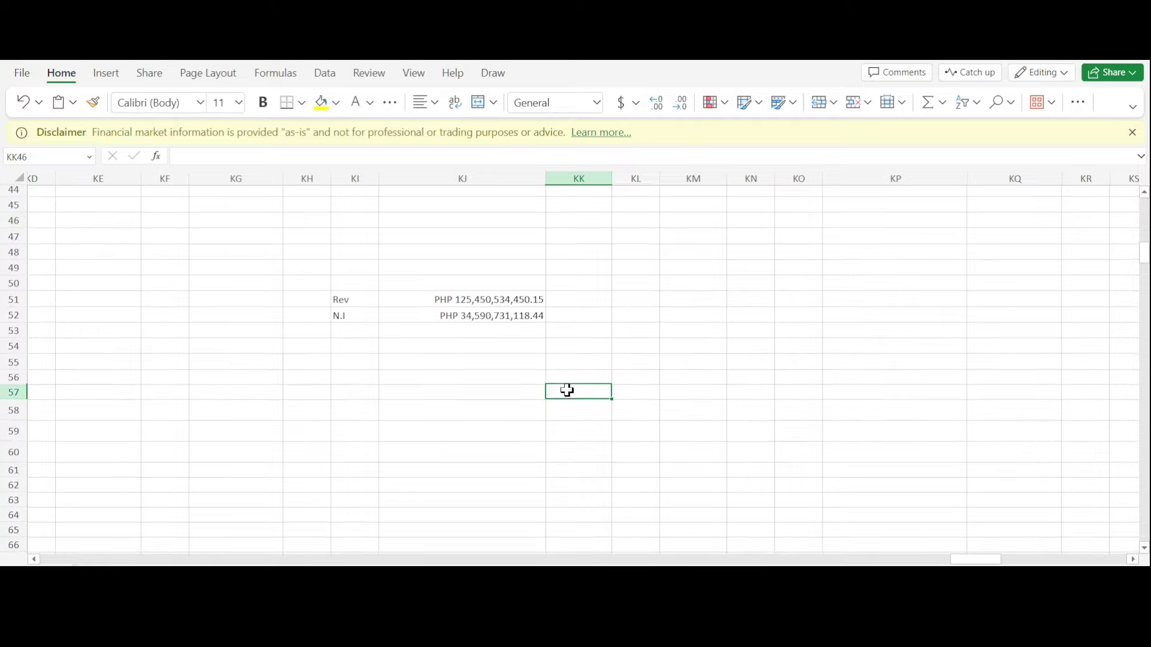
left_click(426, 296)
left_click(437, 408)
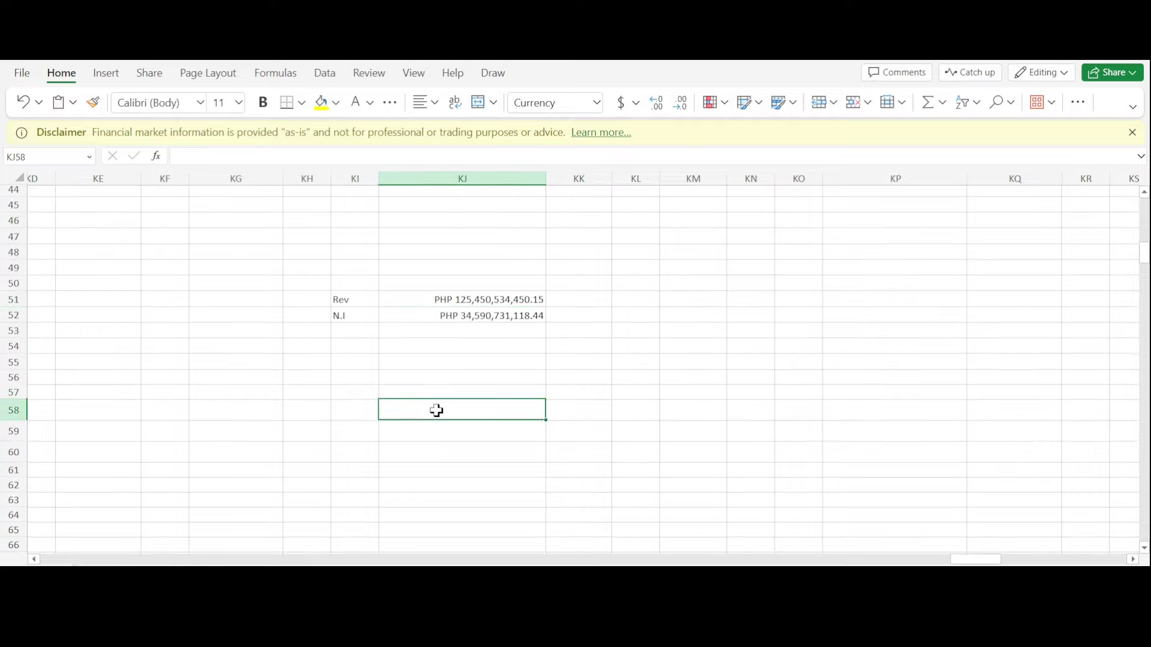
Return to the 2008 income statement PDF and highlight the Net Income line for comparison.
key("alt+Tab")
scroll(611, 235, "down", 3)
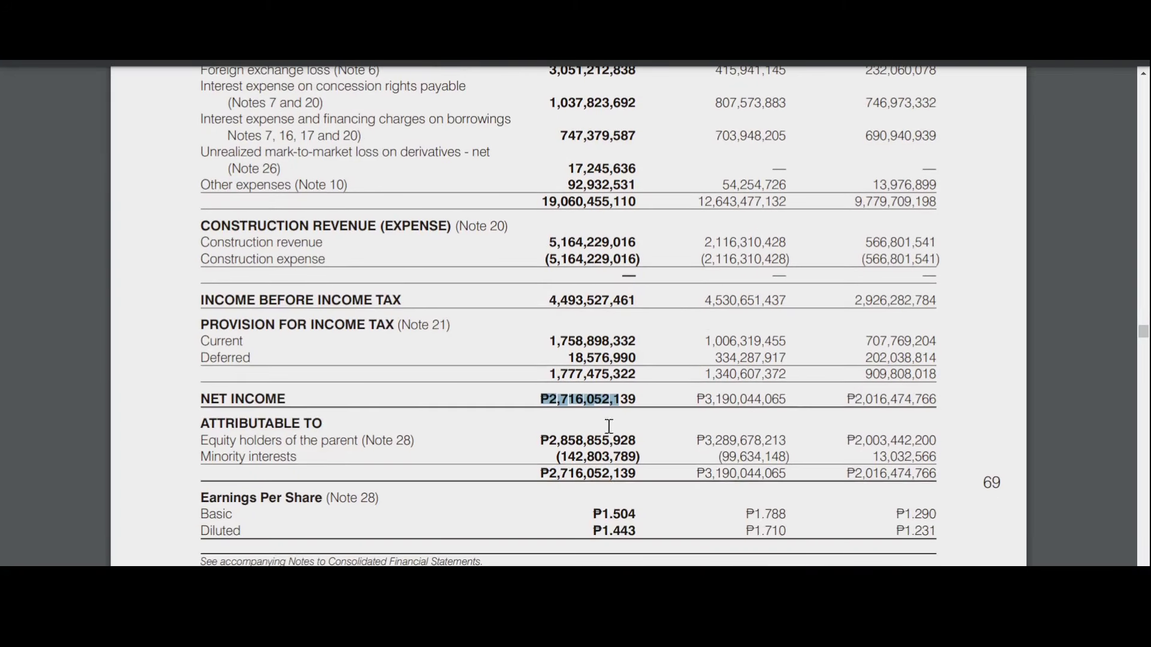
left_click(535, 391)
left_click_drag(535, 391, 632, 374)
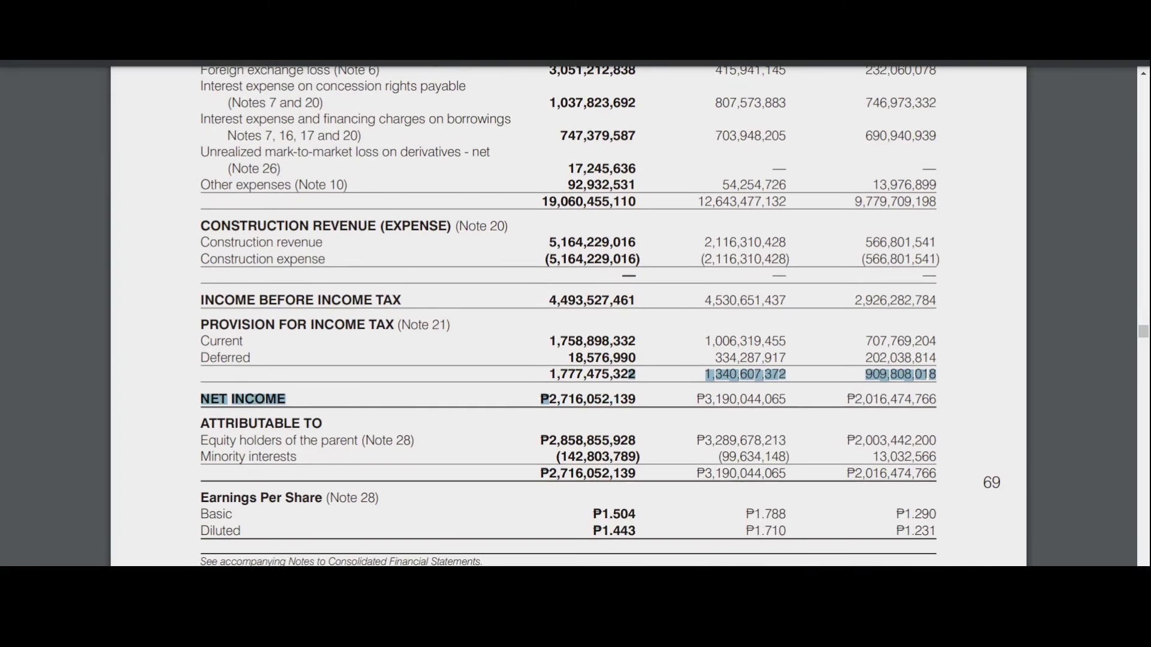
Go back to the Excel workbook and review the Rev and N.I rows and the area above them.
key("alt+Tab")
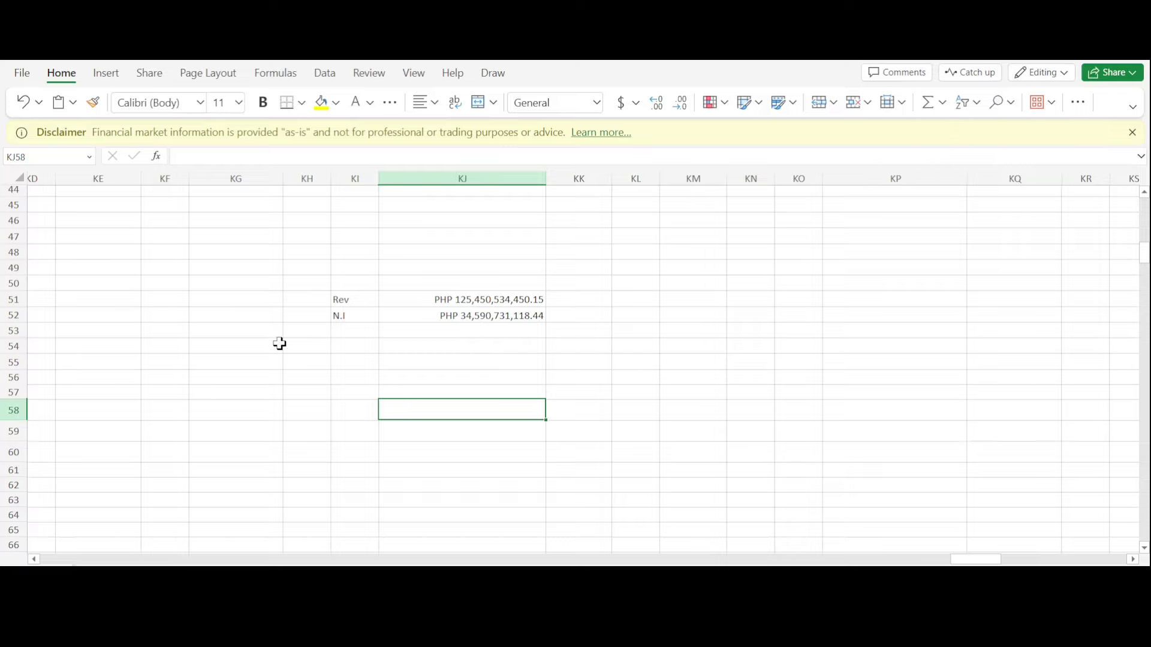
scroll(280, 343, "up", 2)
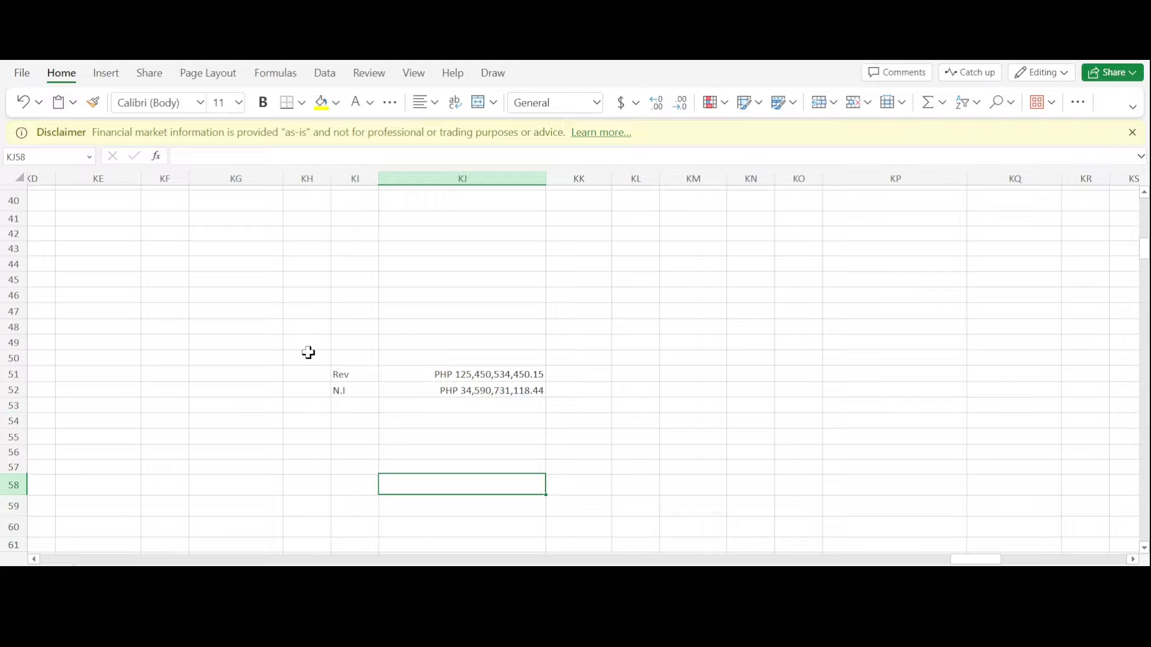
scroll(474, 357, "up", 6)
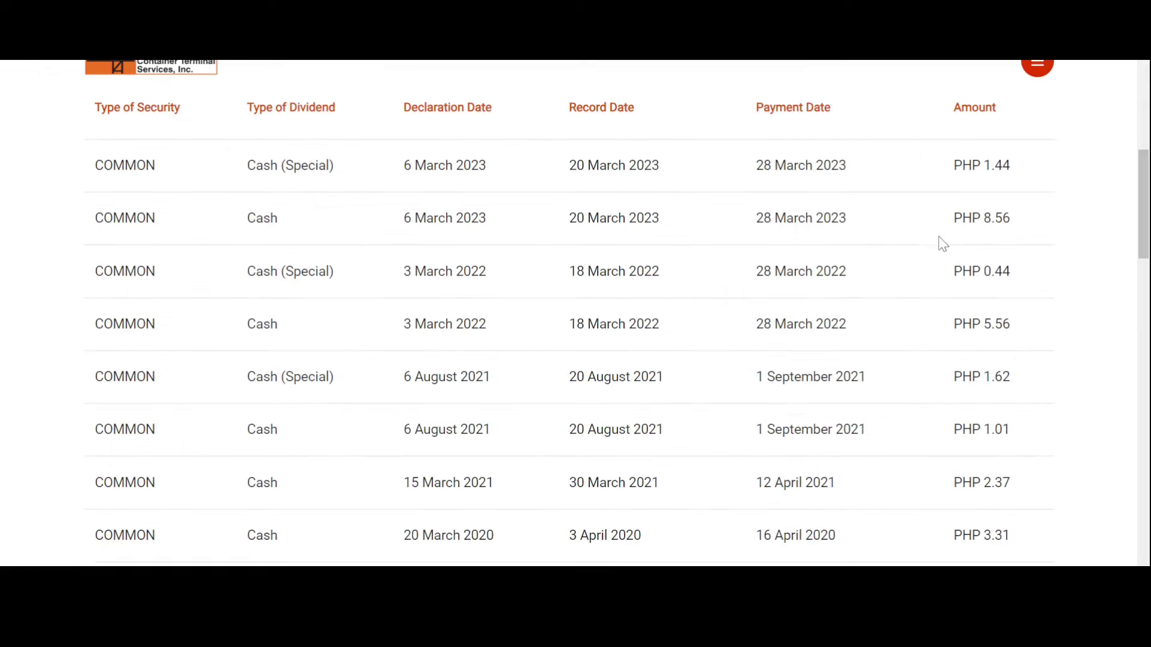
Browse the company's dividend history table and highlight the dividend amounts for 2006 through 2009.
scroll(936, 252, "down", 15)
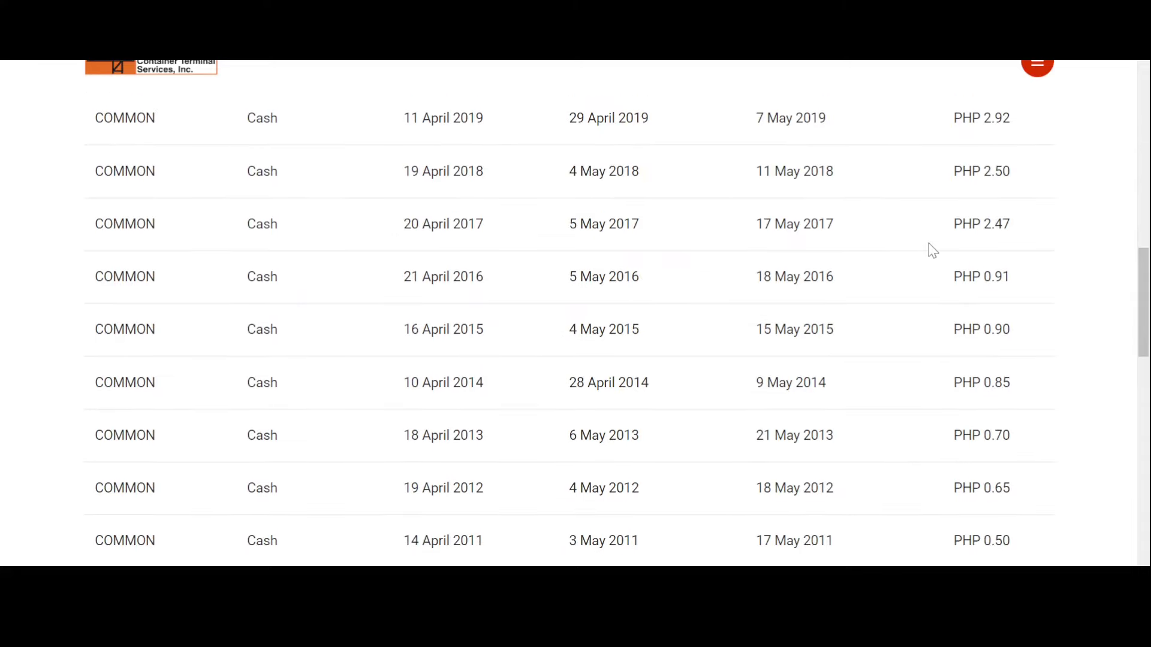
scroll(1051, 264, "up", 5)
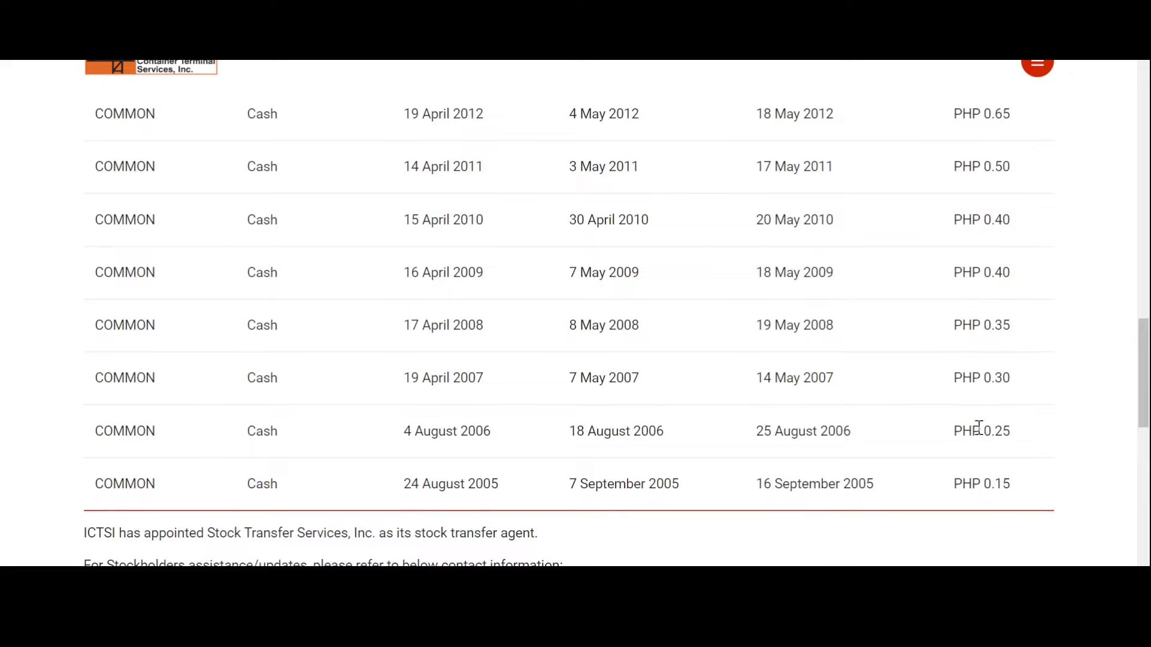
left_click_drag(979, 430, 1033, 343)
left_click_drag(971, 325, 1013, 272)
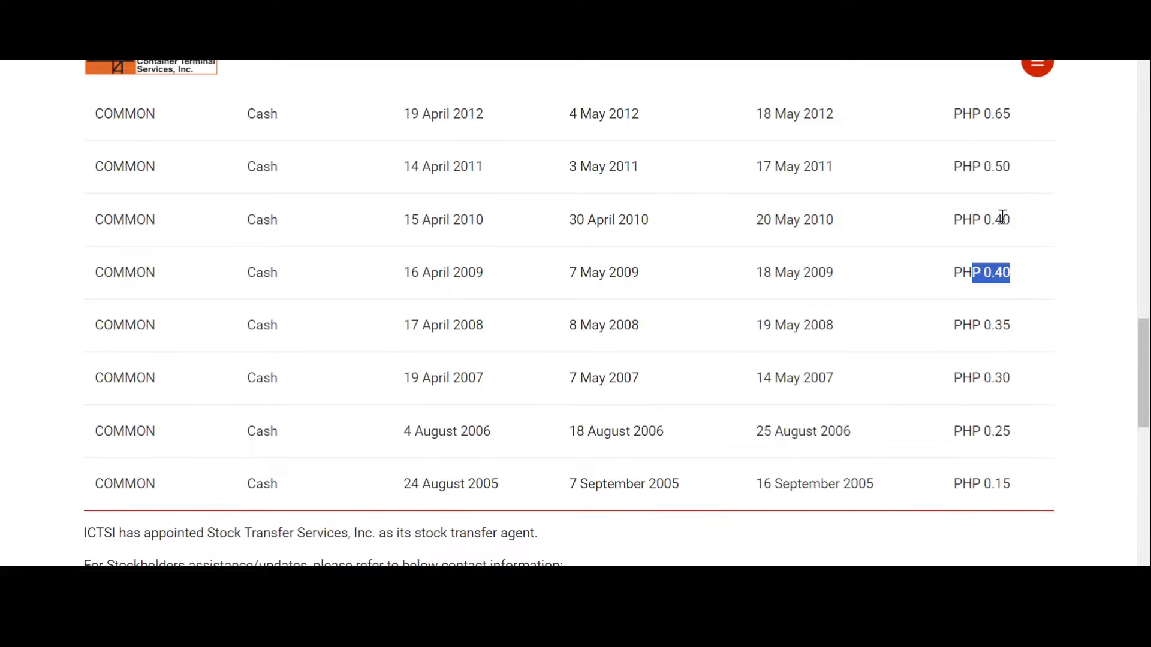
Highlight the 2011, 2012 and 2013 dividend amounts one after another in the dividend table.
scroll(1000, 273, "up", 3)
left_click_drag(963, 316, 1023, 328)
left_click_drag(963, 264, 1043, 249)
left_click_drag(963, 211, 1038, 190)
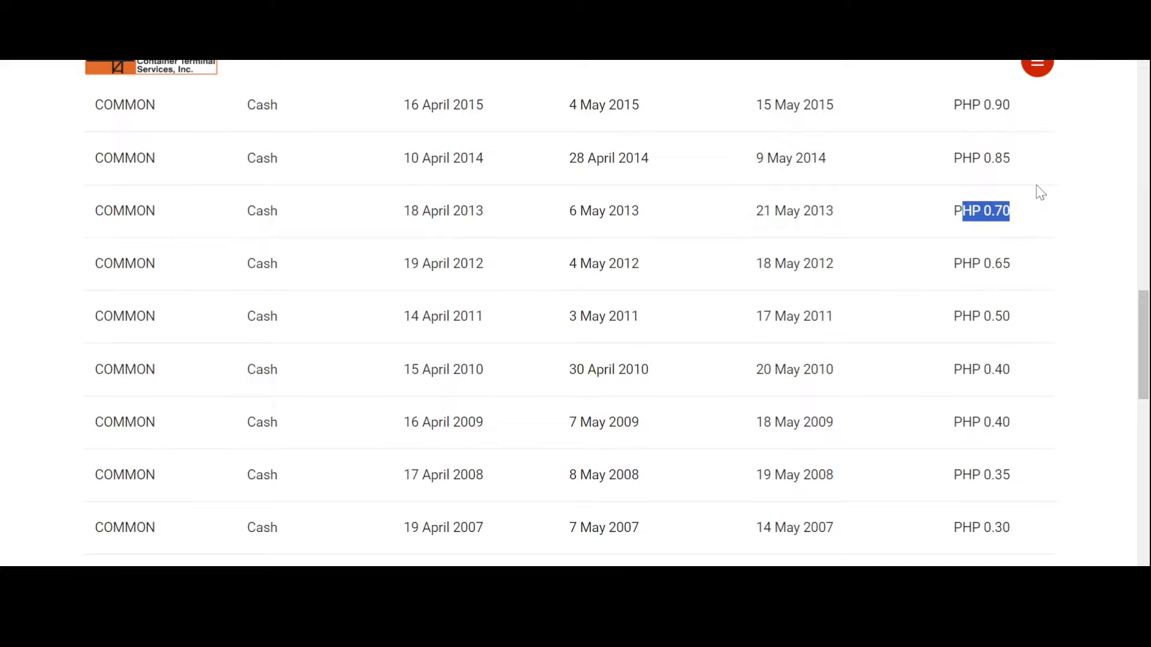
Highlight the dividend amounts from 2014 through 2018 in the dividend table.
scroll(1043, 235, "up", 1)
left_click_drag(961, 232, 1053, 231)
scroll(1049, 231, "up", 2)
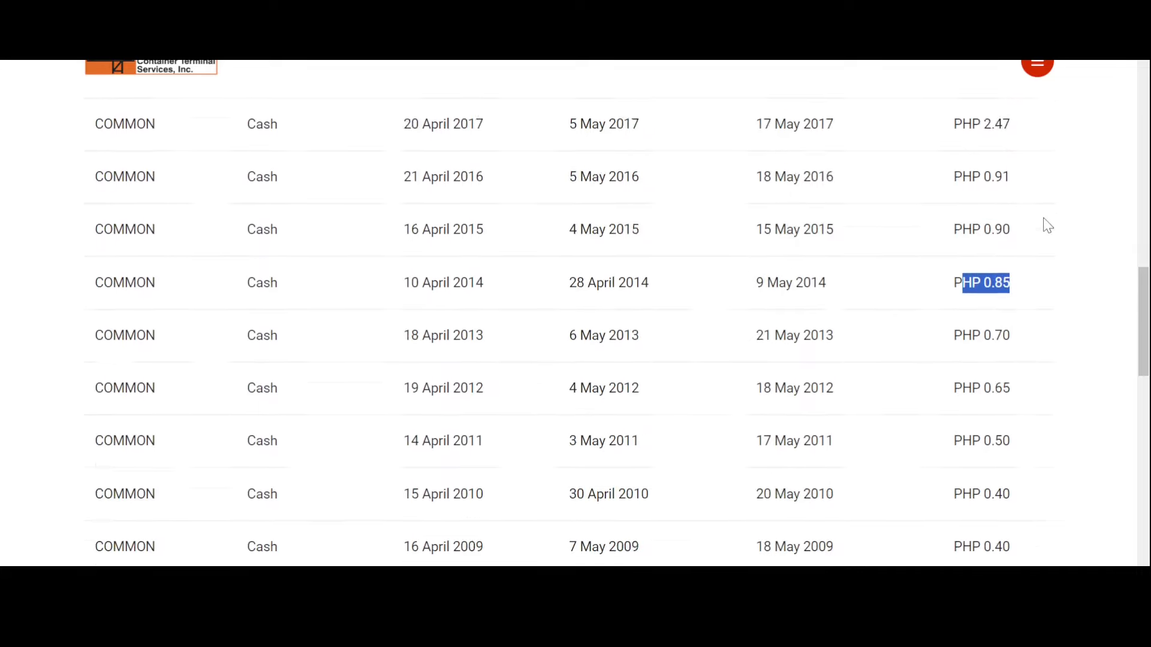
left_click_drag(953, 329, 1023, 226)
left_click_drag(952, 172, 1094, 178)
Highlight the regular and special cash dividend amounts declared on 11 April 2019.
scroll(1097, 210, "up", 2)
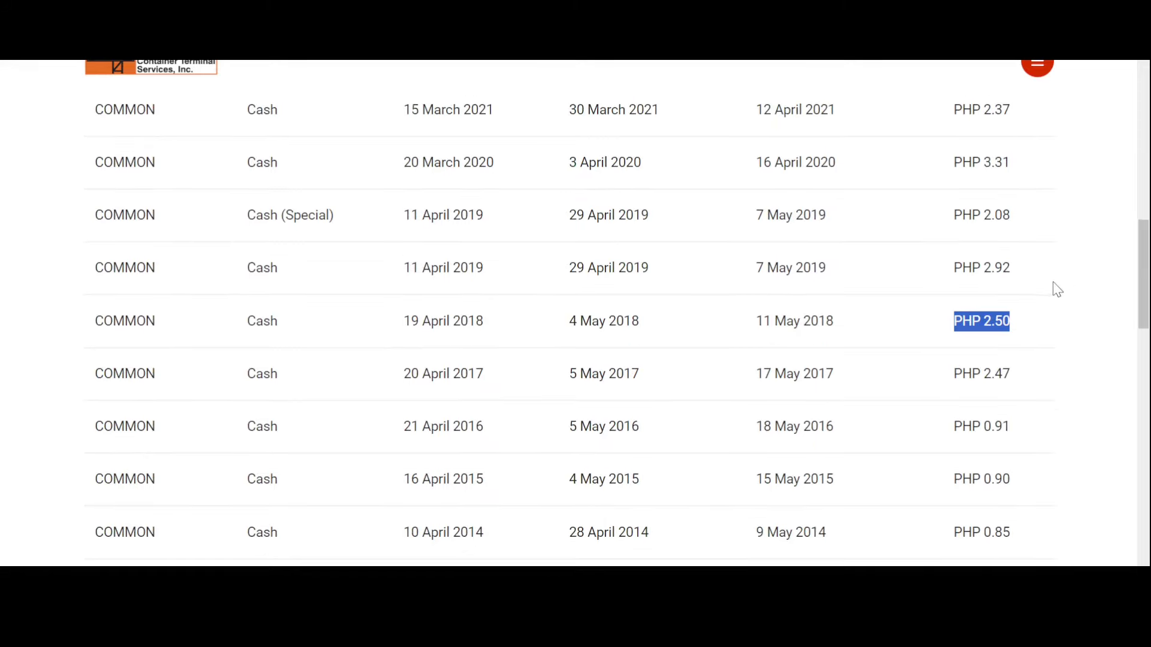
left_click_drag(953, 268, 1019, 251)
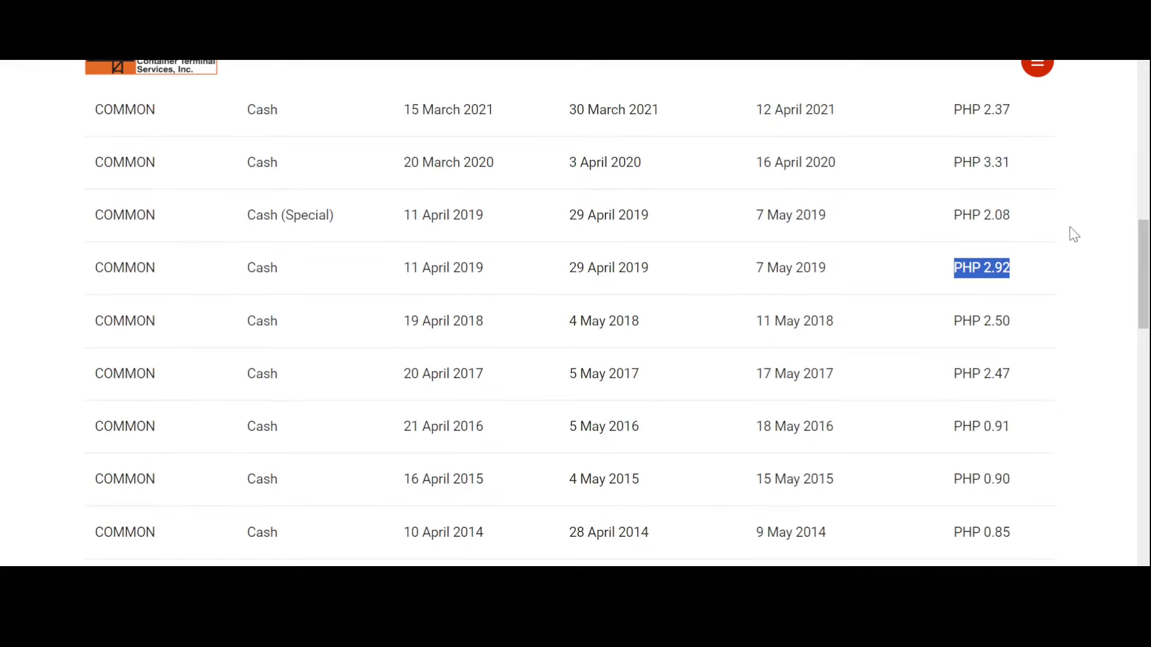
scroll(1073, 234, "up", 1)
left_click(1010, 342)
left_click_drag(930, 342, 1034, 326)
left_click_drag(953, 286, 1082, 292)
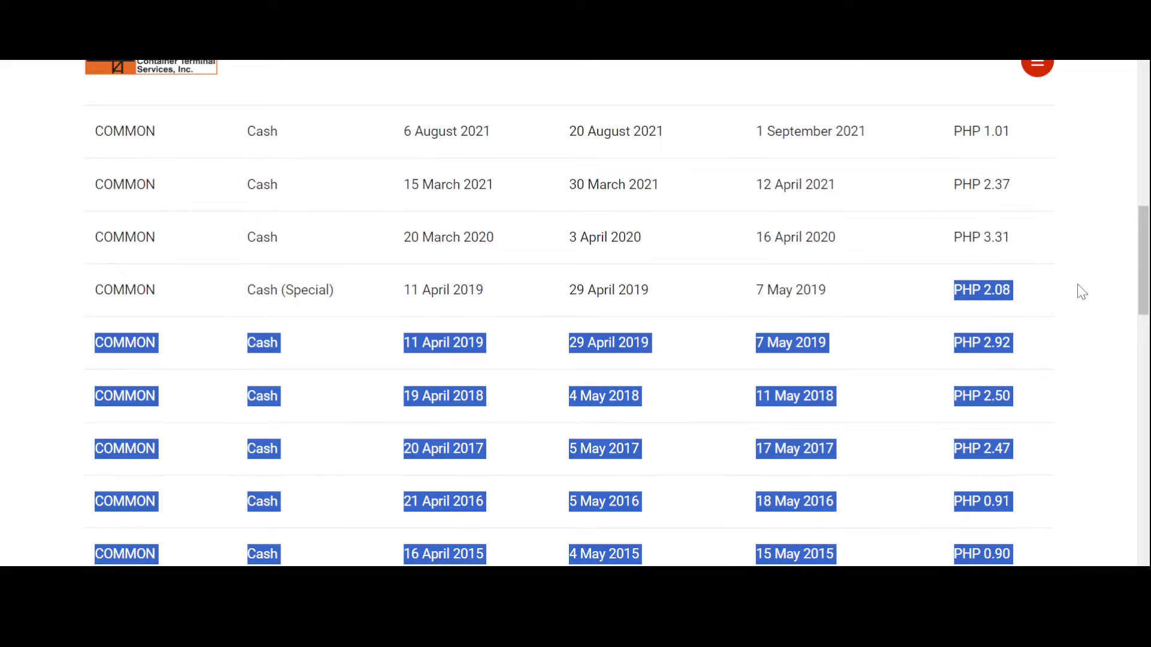
Highlight the 2020 dividend amount and the regular and special dividend amounts declared in 2021 in the dividend table.
left_click(1036, 353)
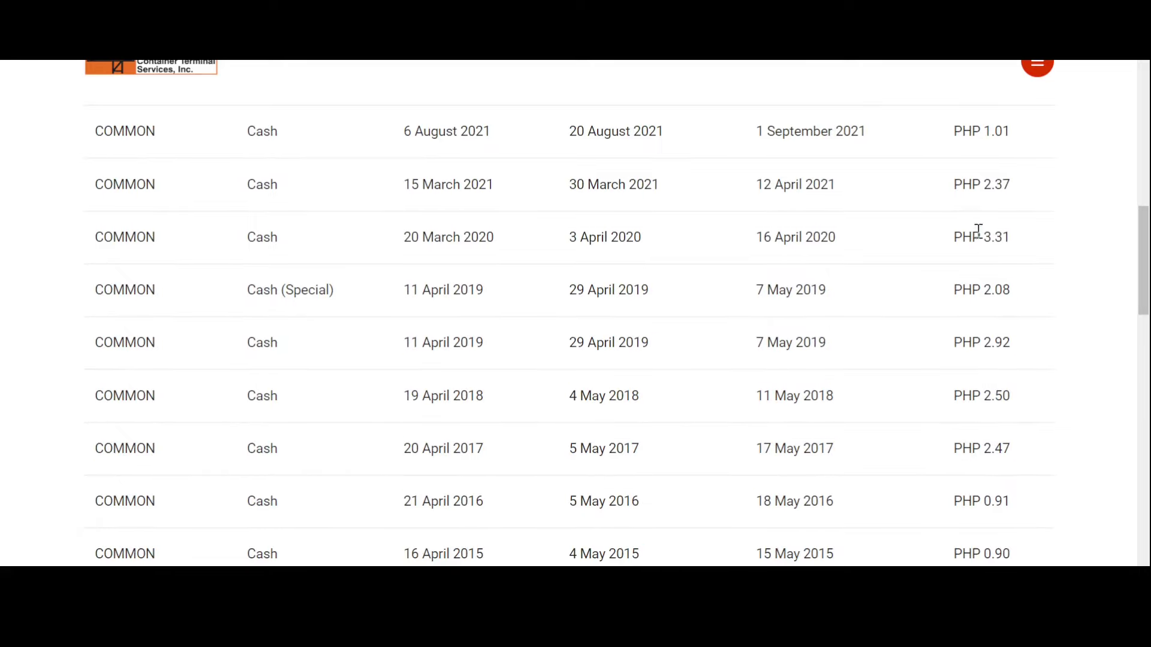
left_click_drag(945, 234, 1034, 235)
scroll(1093, 283, "up", 3)
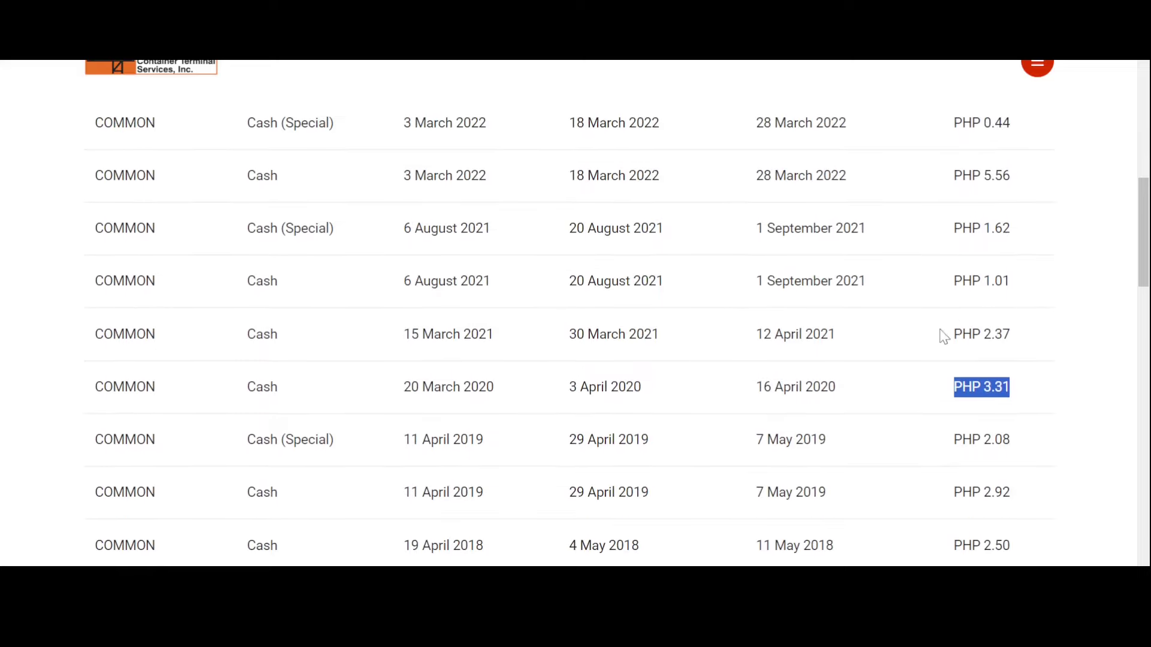
left_click_drag(937, 336, 958, 227)
left_click_drag(957, 224, 1017, 302)
left_click(1052, 351)
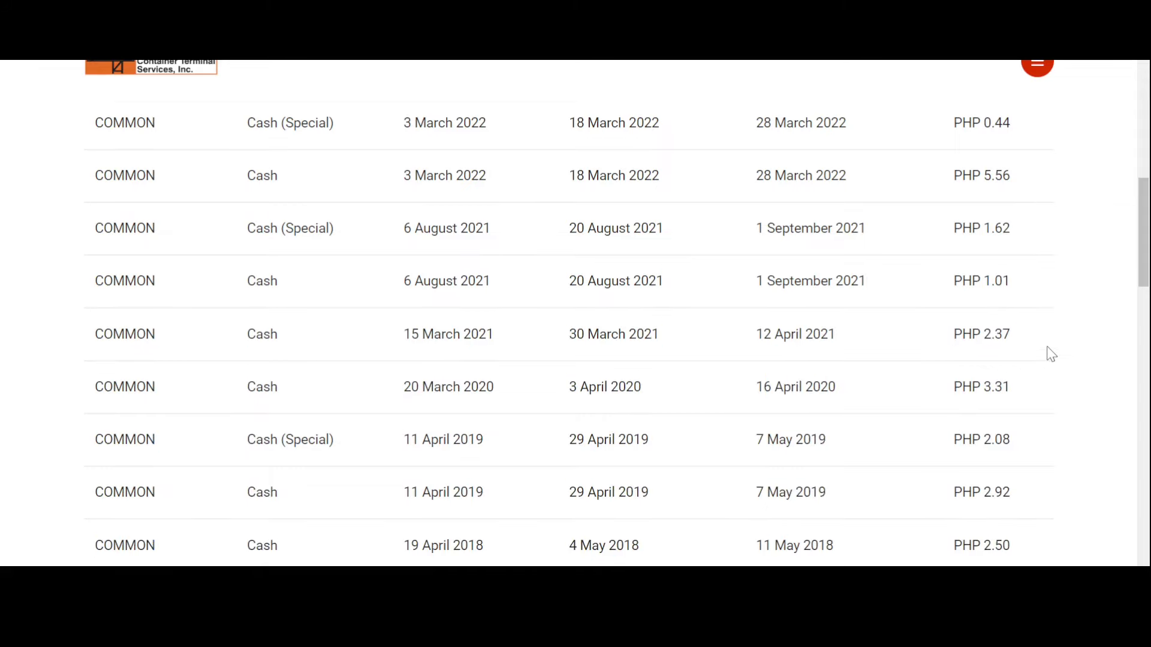
scroll(1052, 354, "up", 3)
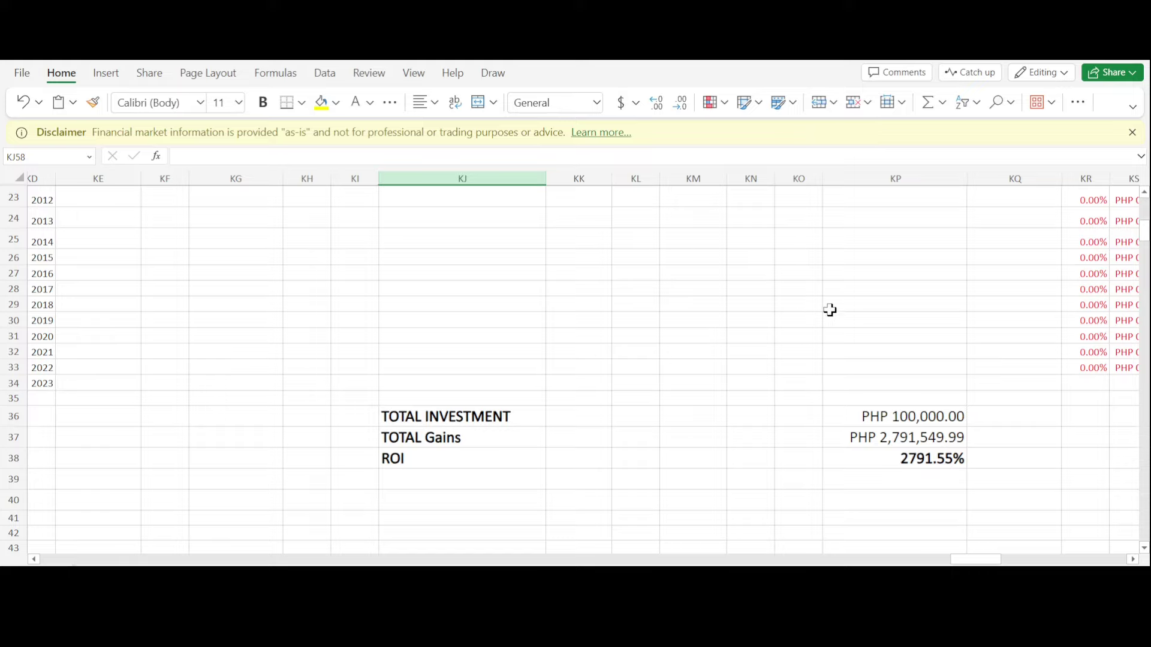
Switch to the Excel investment spreadsheet and examine the total investment, total gains, ROI, yearly rows and initial investment settings.
scroll(886, 351, "up", 2)
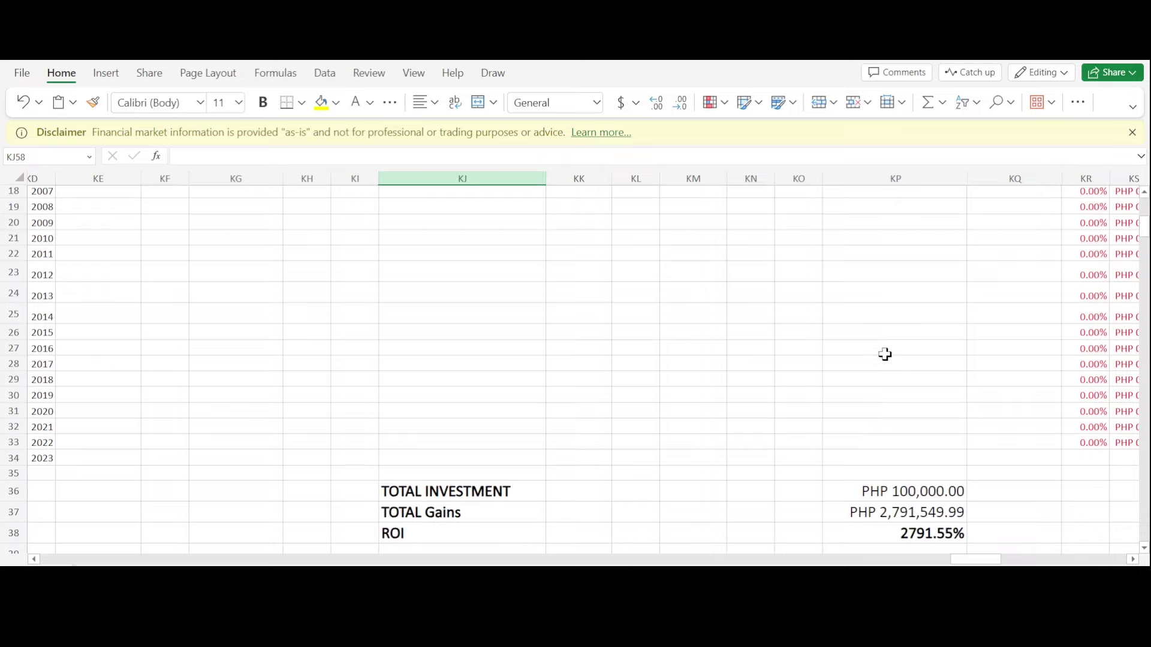
scroll(867, 354, "down", 3)
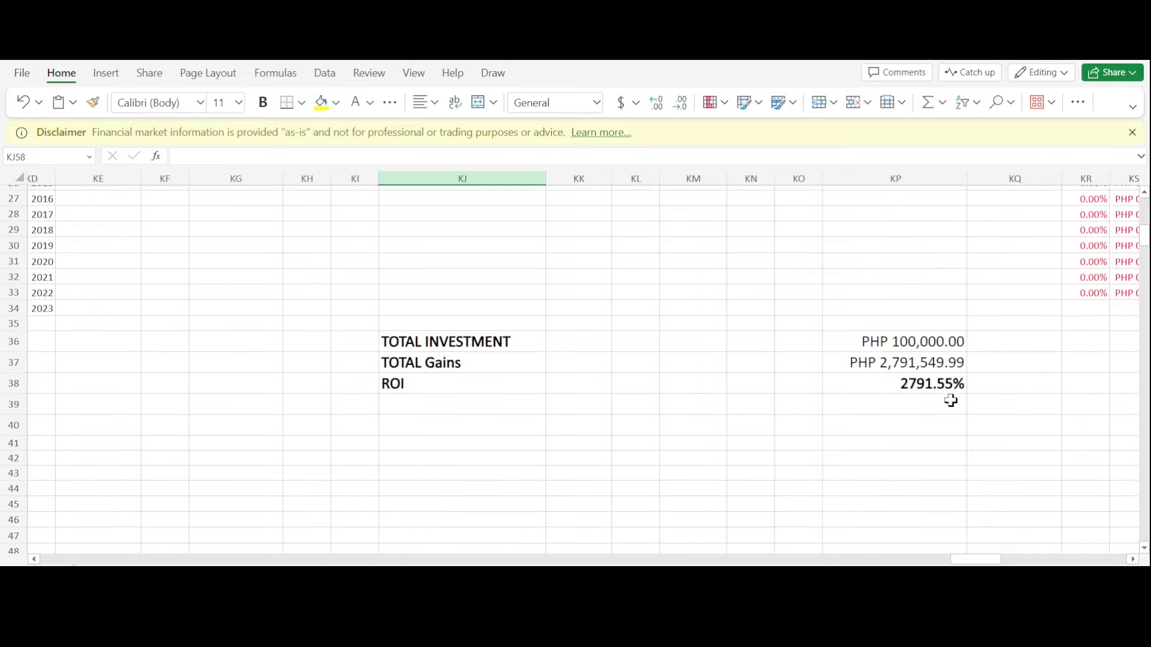
scroll(967, 337, "up", 4)
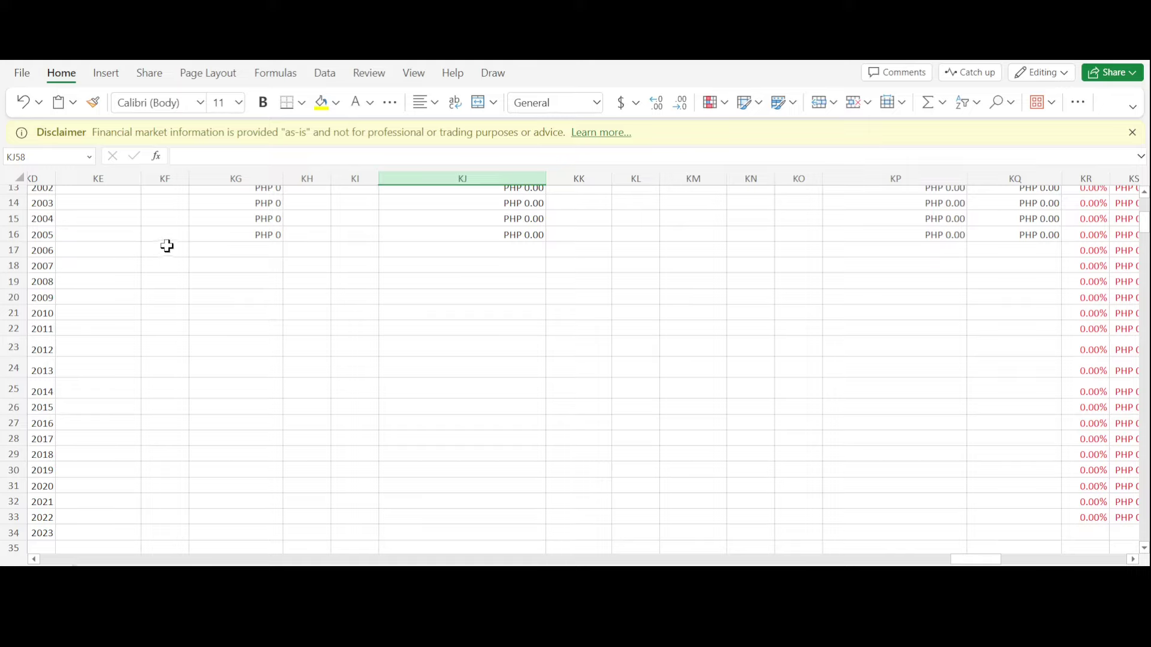
scroll(149, 457, "down", 5)
scroll(199, 425, "up", 2)
scroll(199, 425, "up", 4)
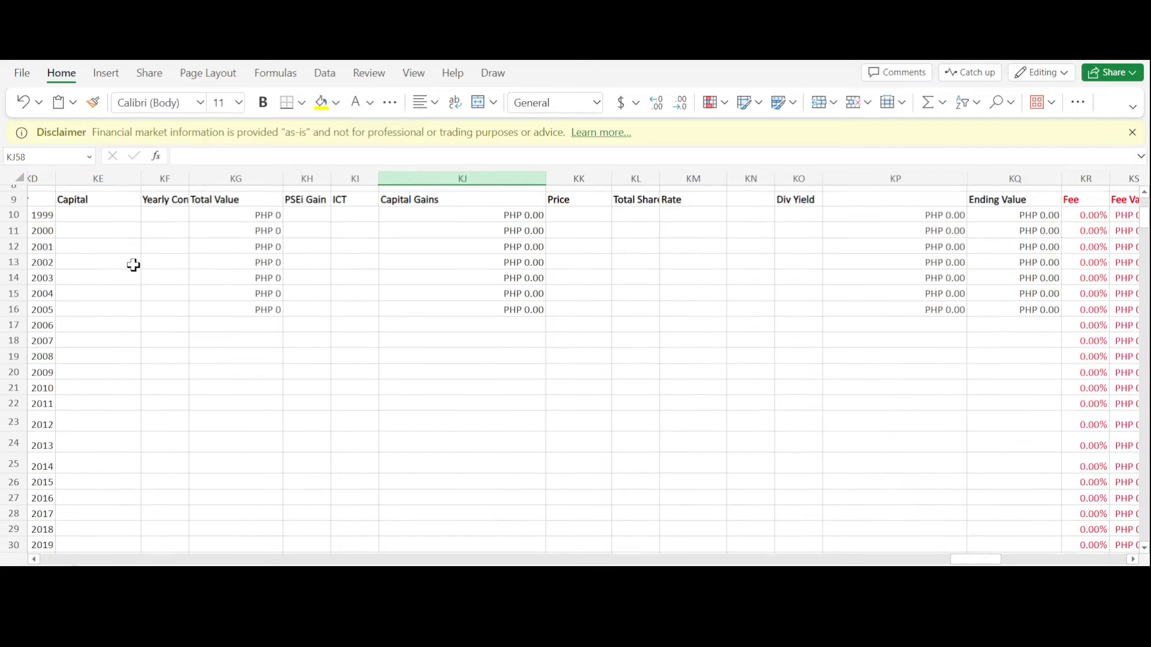
scroll(133, 265, "down", 2)
scroll(329, 260, "down", 5)
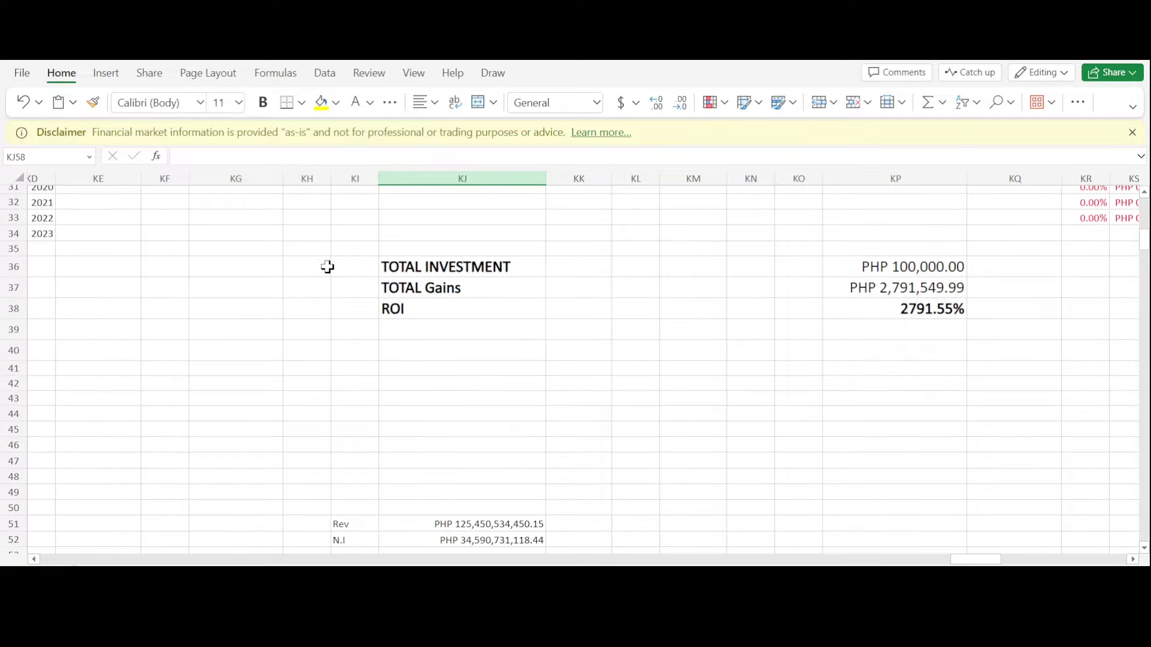
scroll(306, 350, "up", 4)
scroll(182, 306, "up", 3)
scroll(166, 312, "down", 5)
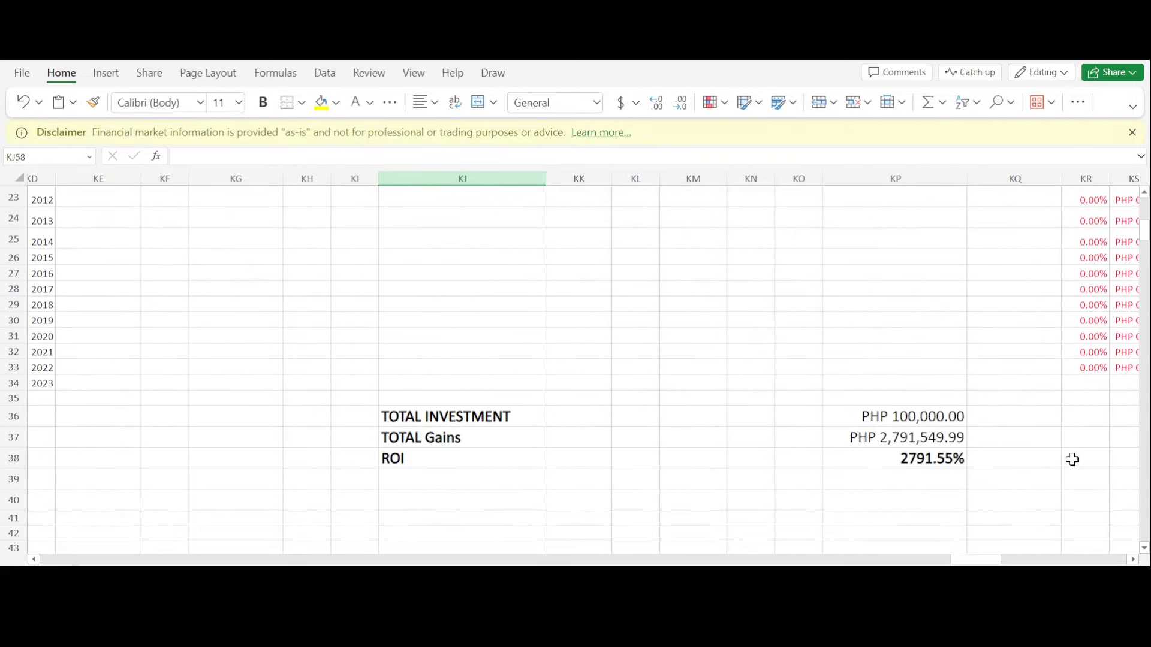
scroll(1055, 455, "up", 3)
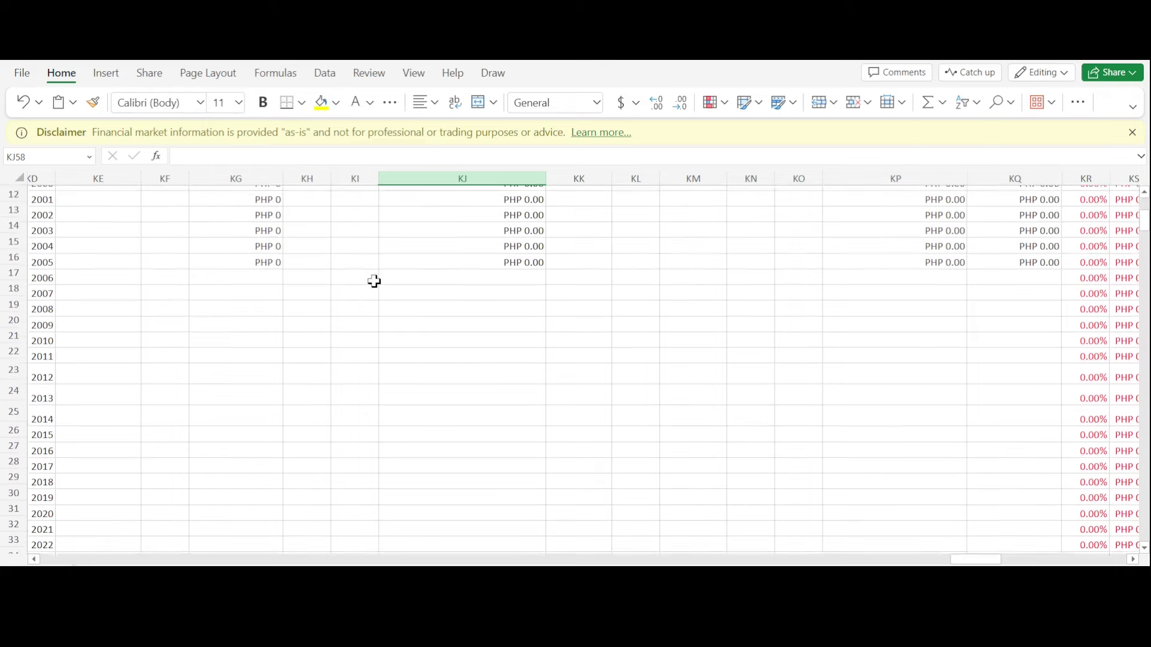
scroll(378, 291, "up", 3)
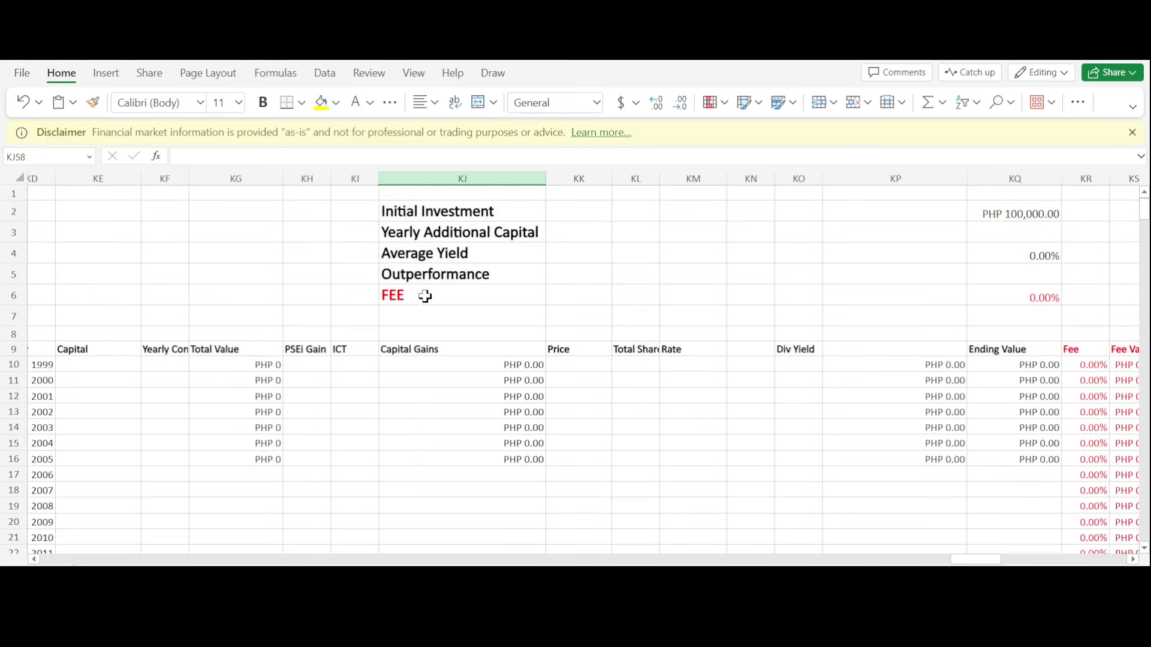
Reveal the 2006 row from Capital through Ending Value with black text and compare it with the investment totals.
scroll(424, 297, "down", 2)
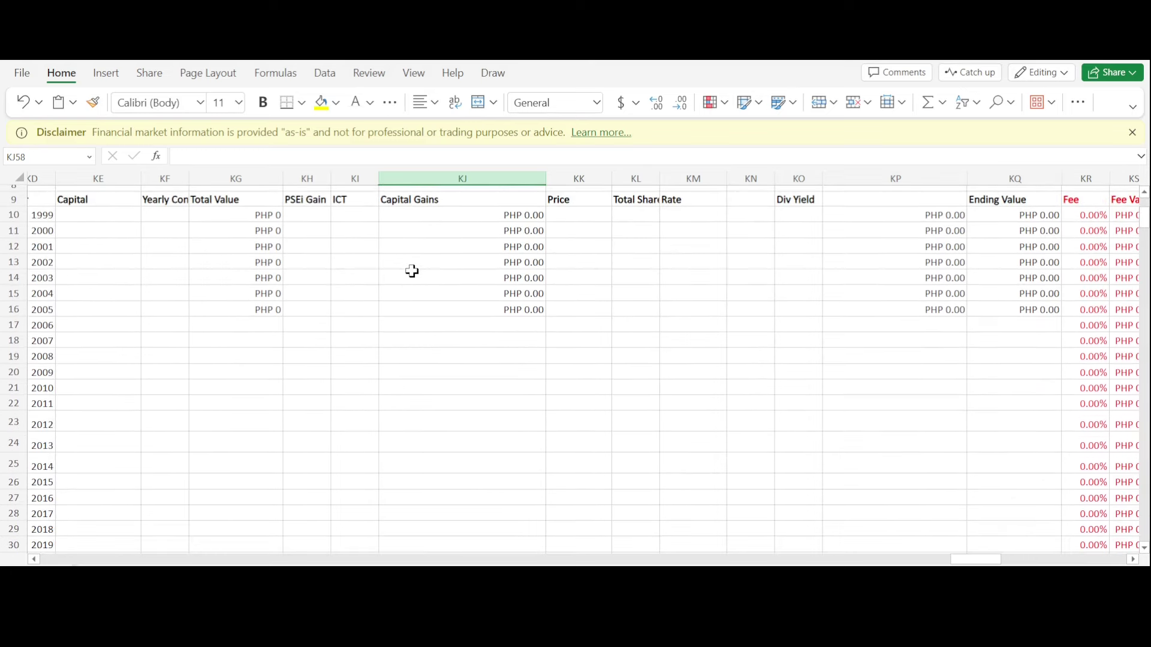
left_click(92, 279)
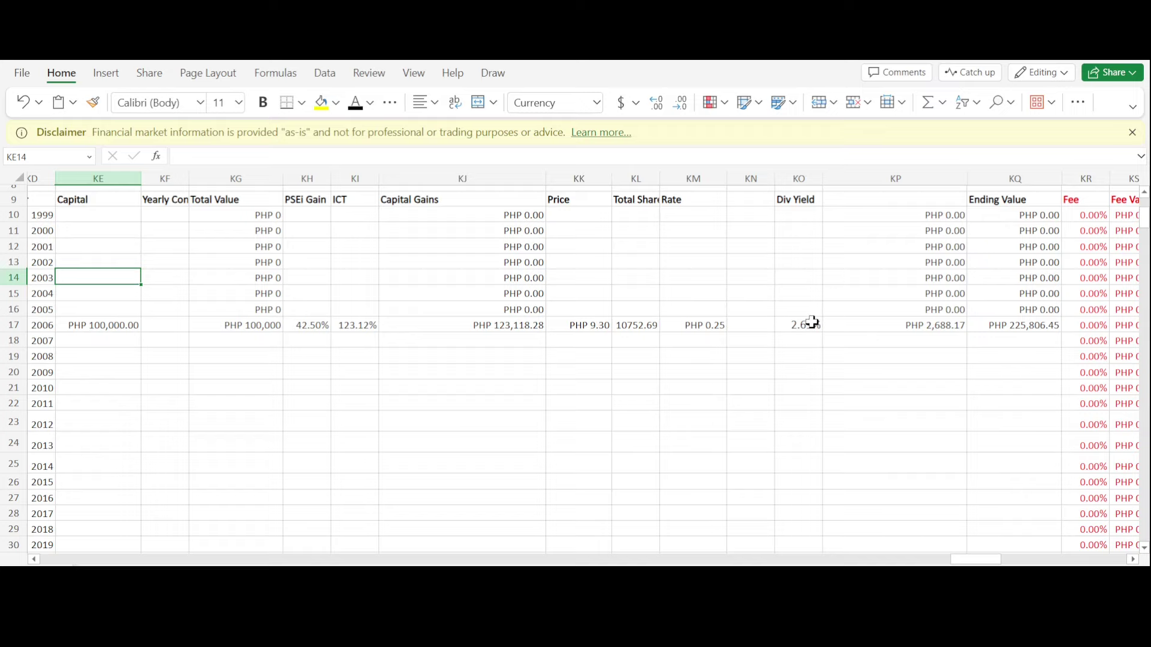
scroll(812, 322, "up", 2)
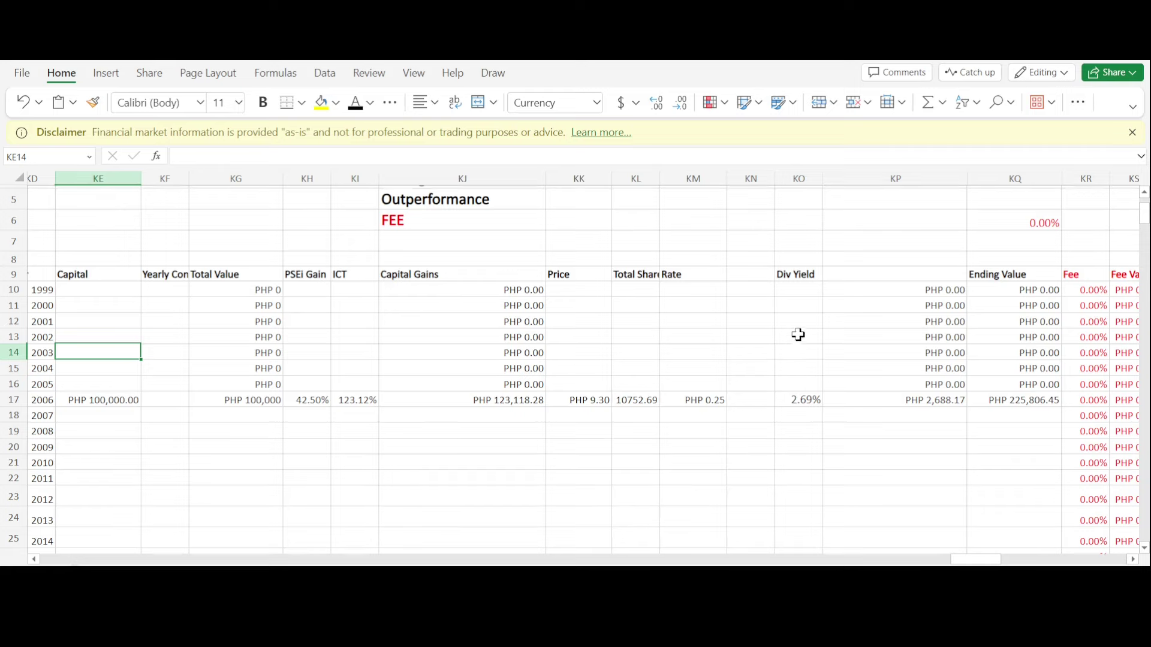
scroll(755, 309, "down", 5)
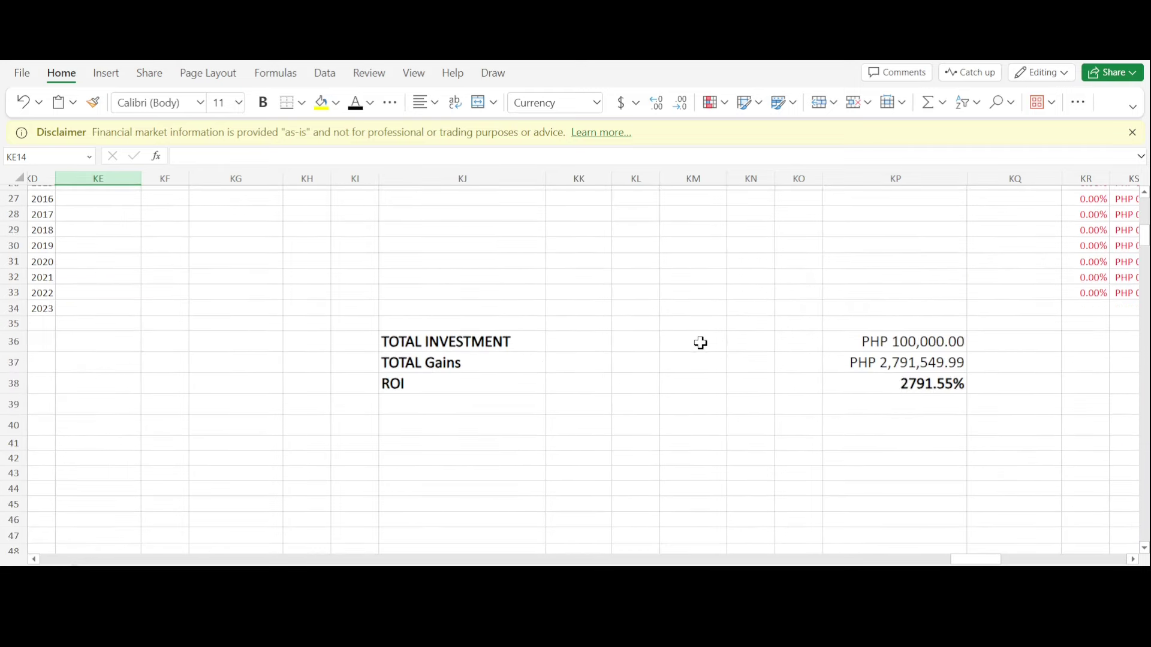
scroll(695, 343, "up", 5)
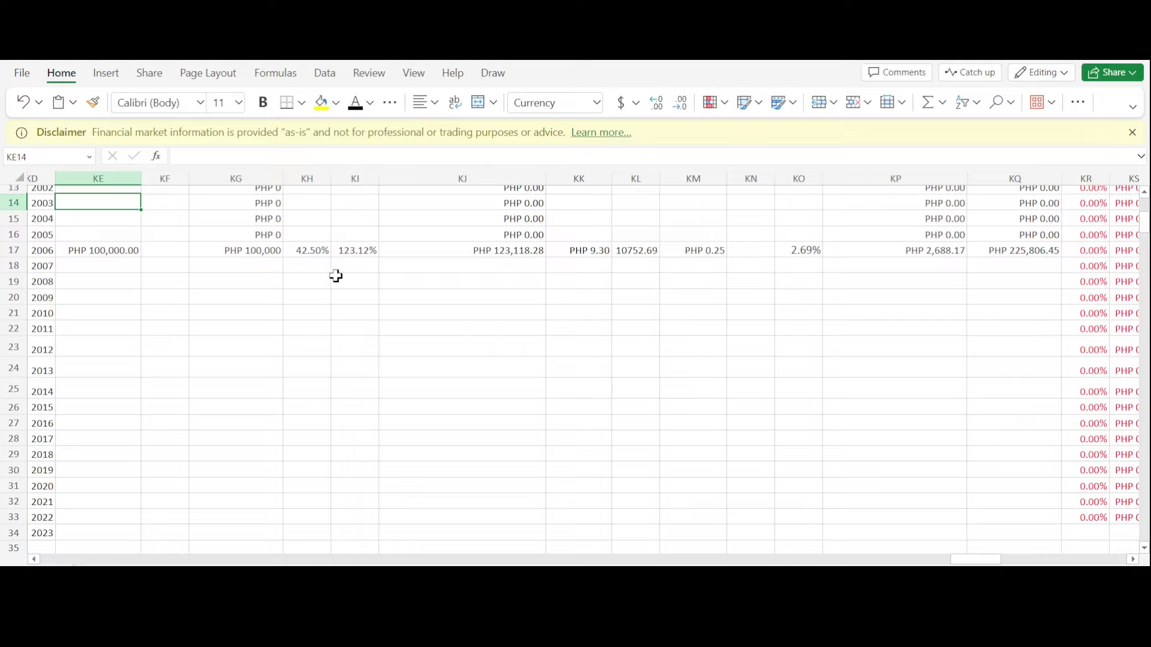
Set the 2007 row's text colour to black from Capital through Ending Value and check its dividend yield formula.
scroll(345, 271, "up", 2)
left_click_drag(98, 340, 1019, 340)
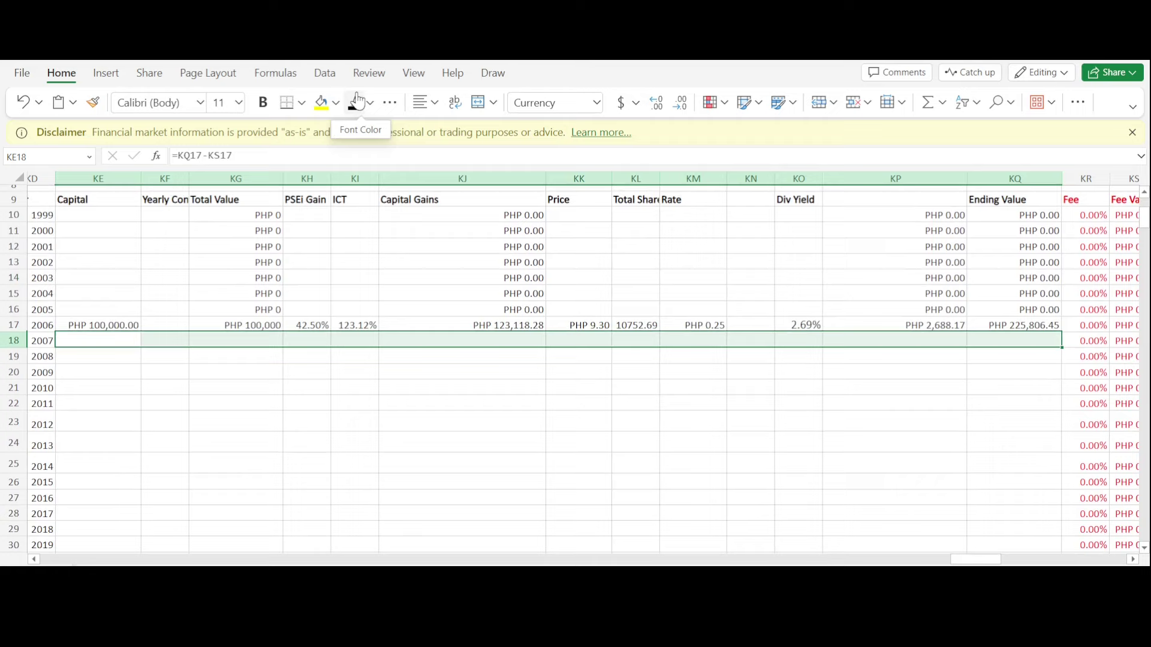
left_click(157, 259)
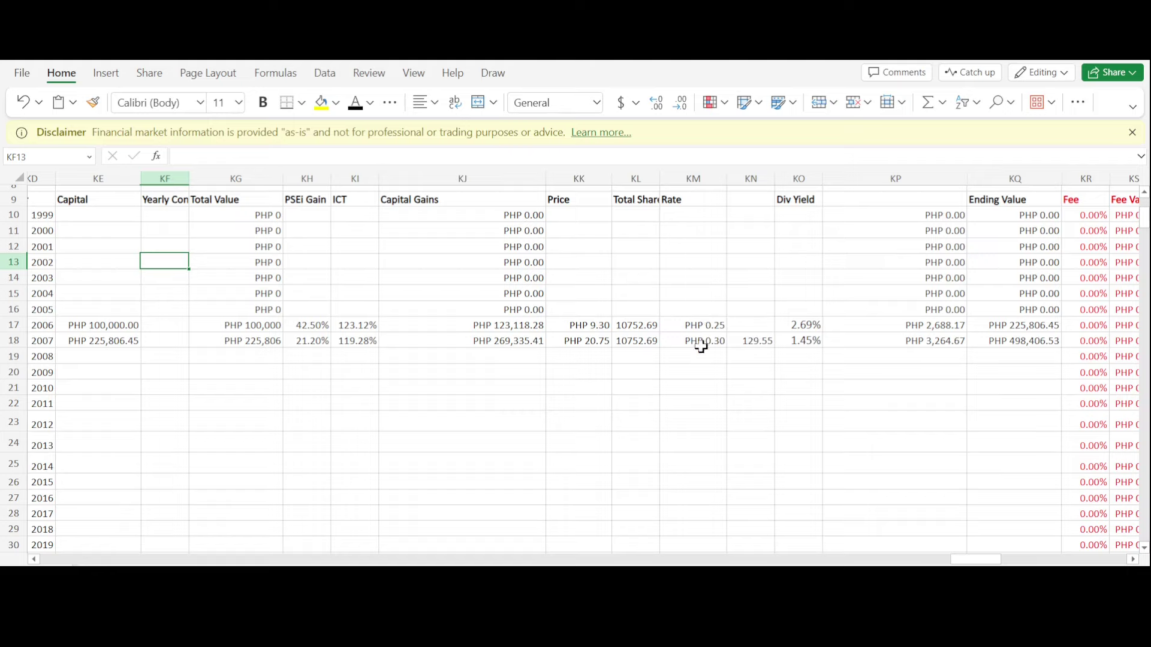
left_click(810, 342)
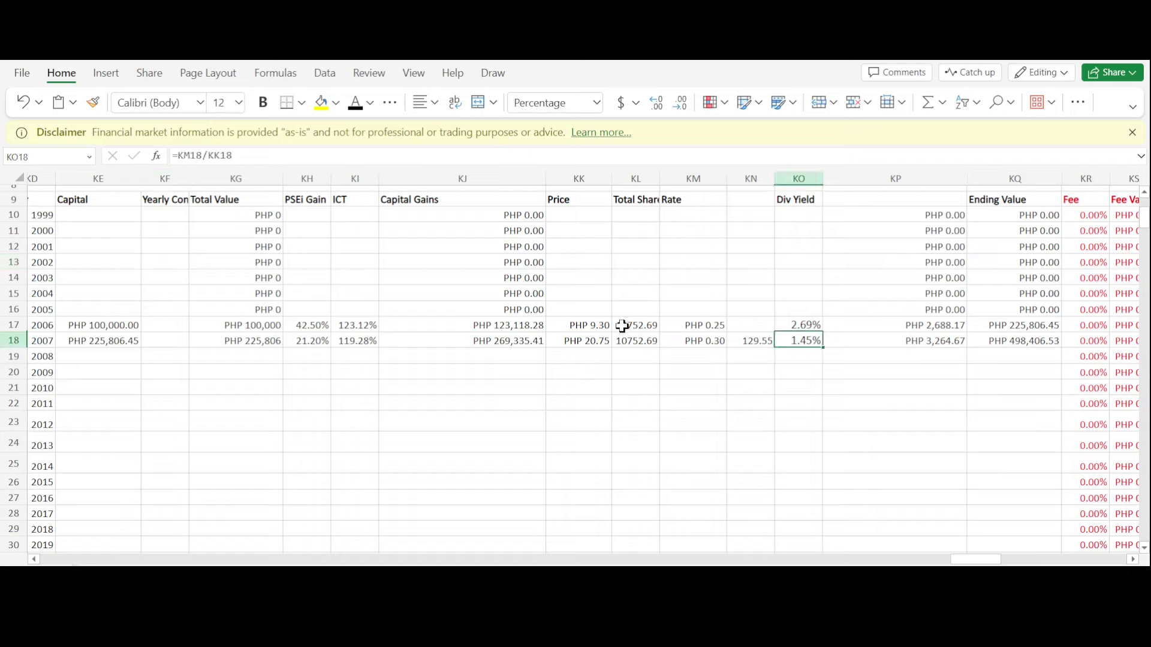
Set the 2008 row's text colour to black from Capital through Ending Value and check its dividend rate.
left_click_drag(95, 357, 1020, 356)
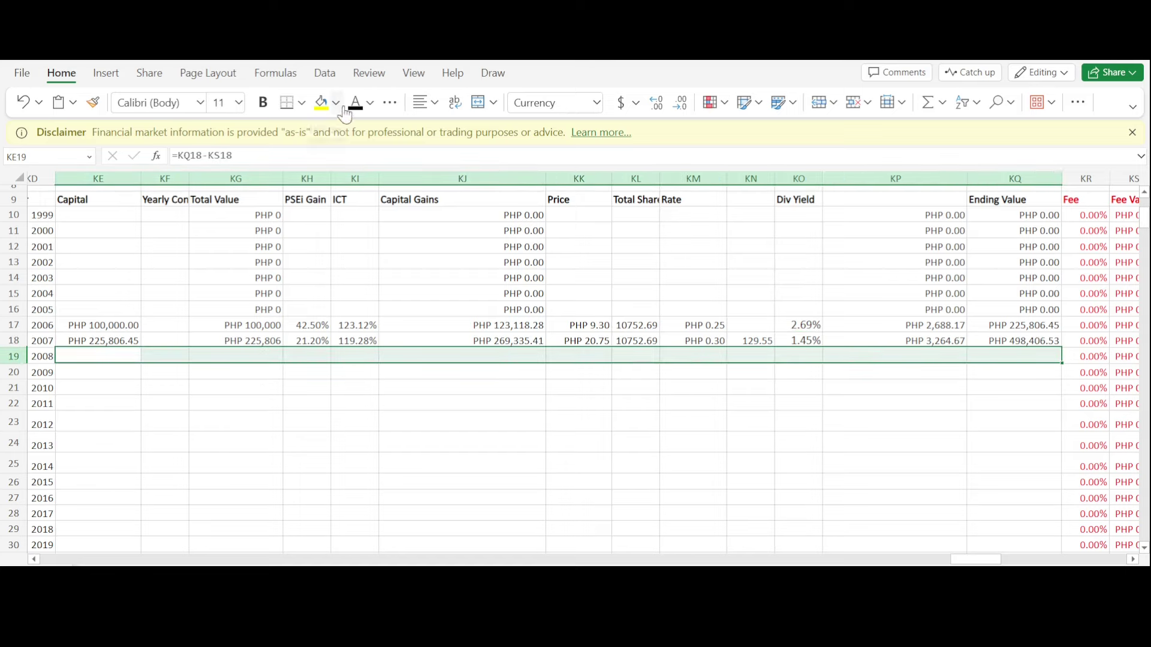
key("ctrl+d")
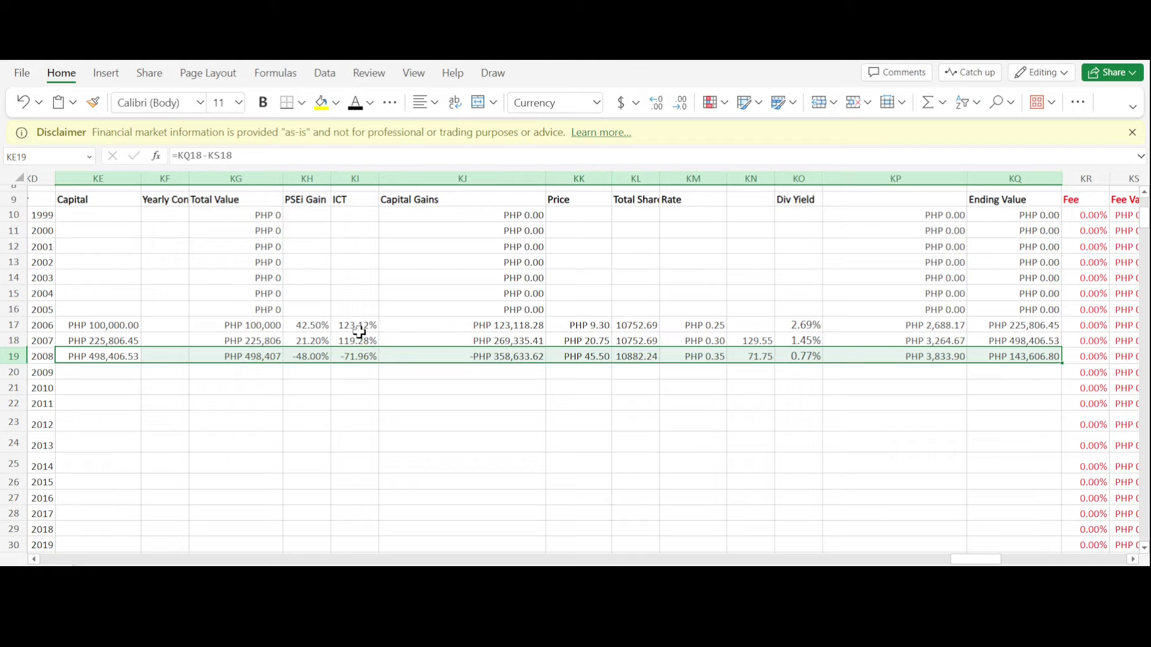
left_click(408, 264)
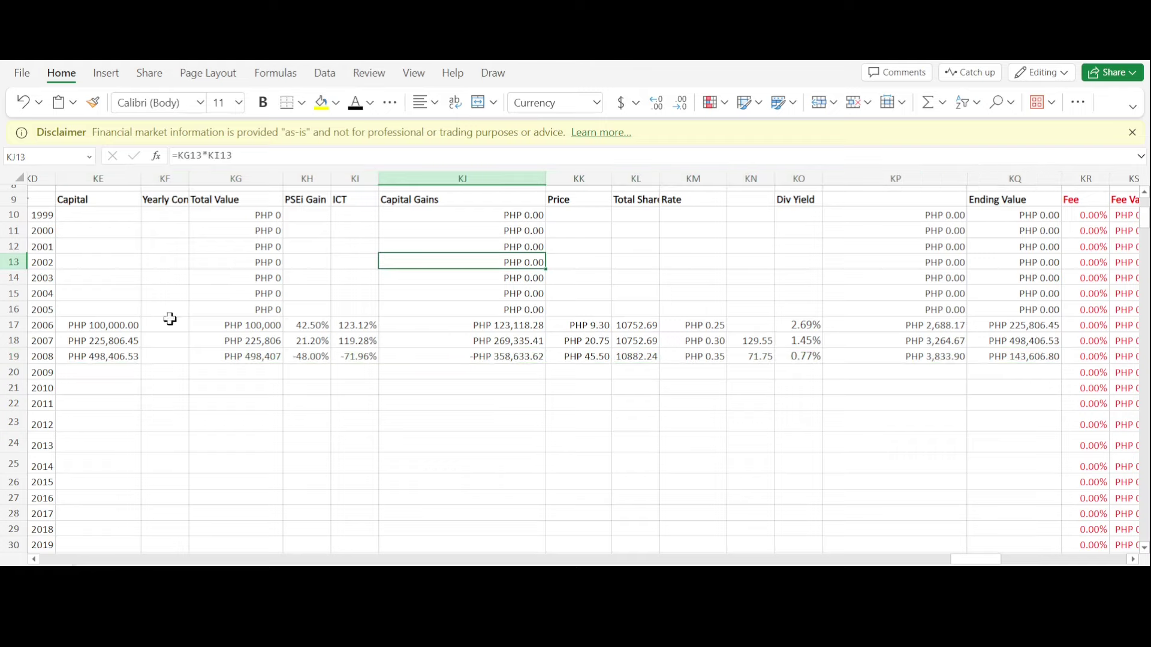
left_click(708, 360)
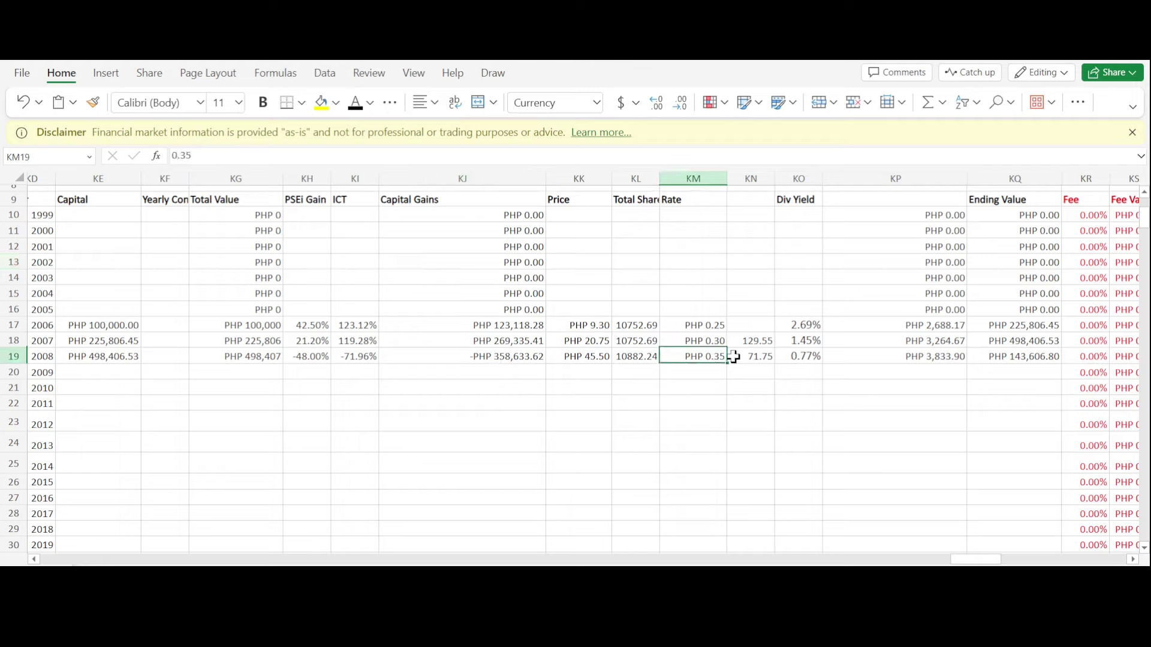
Set the 2009 row's text colour to black from Capital through Ending Value and check its PSEi gain, ICT gain, dividend rate and yield.
left_click_drag(99, 372, 1013, 372)
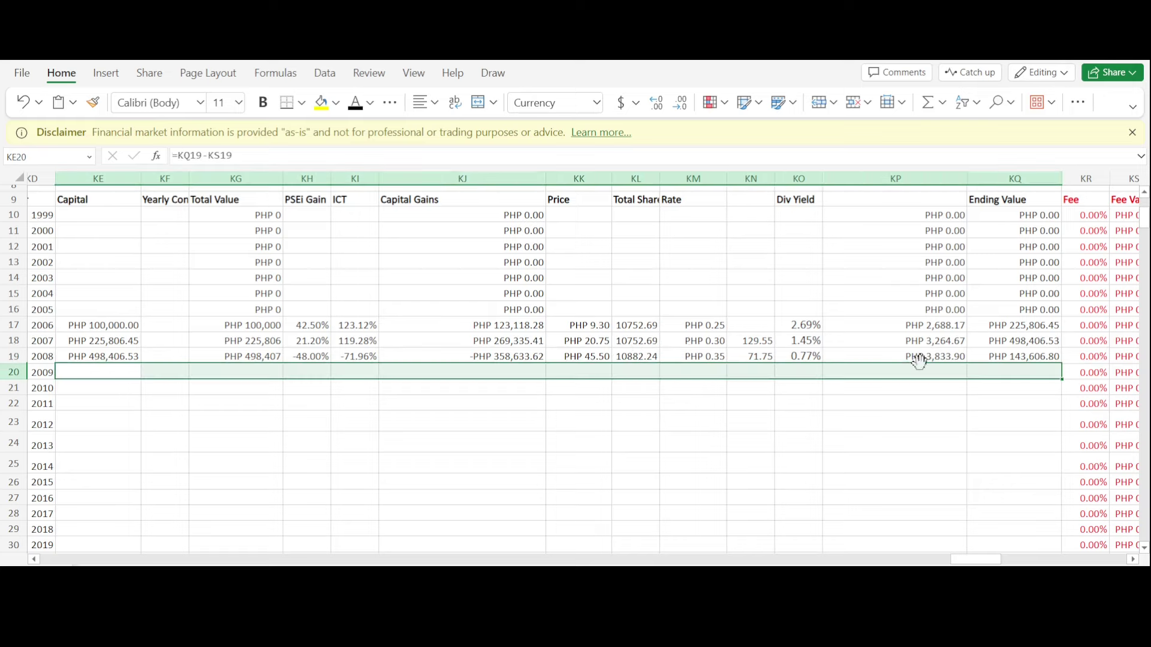
left_click(356, 105)
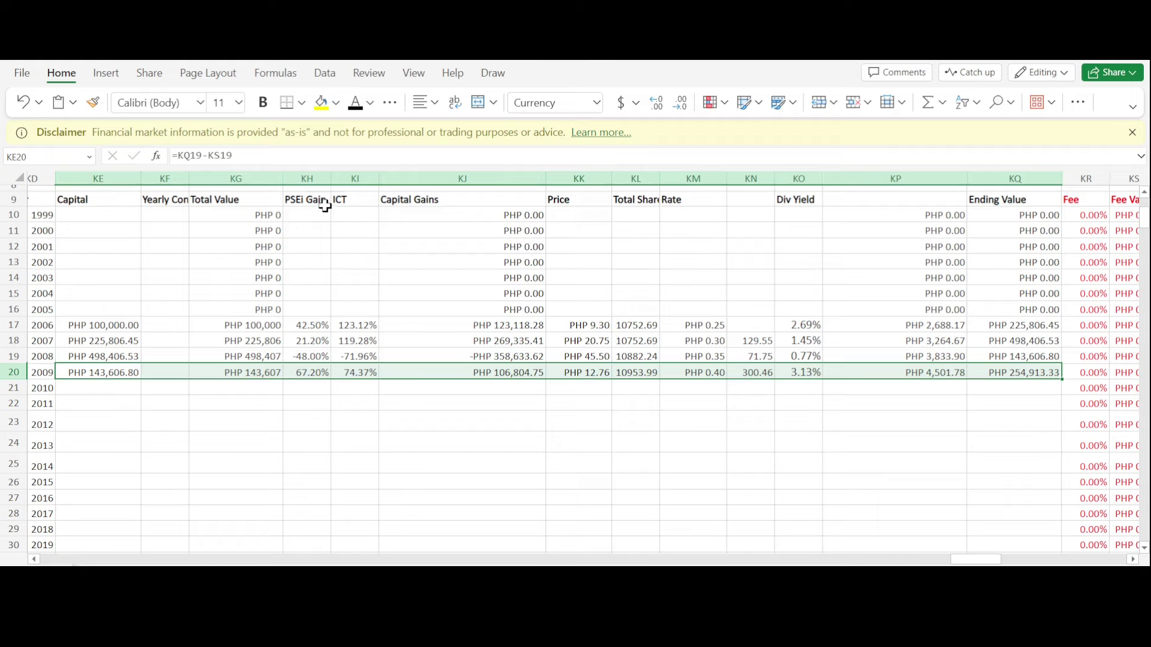
left_click(314, 368)
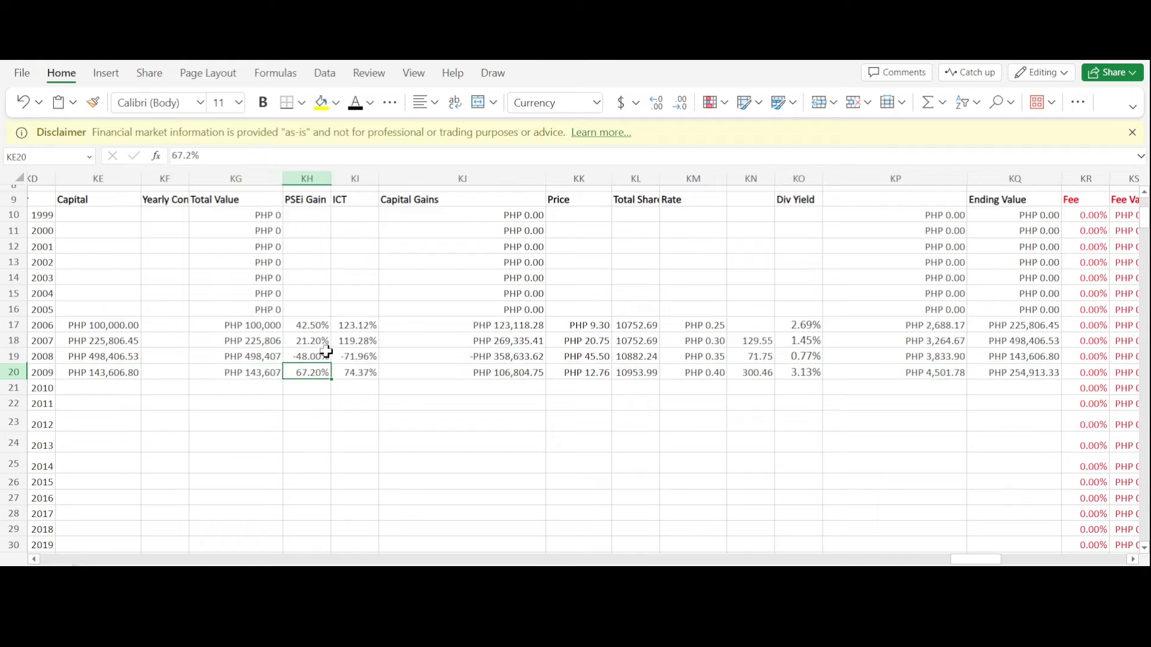
left_click(365, 369)
left_click(707, 375)
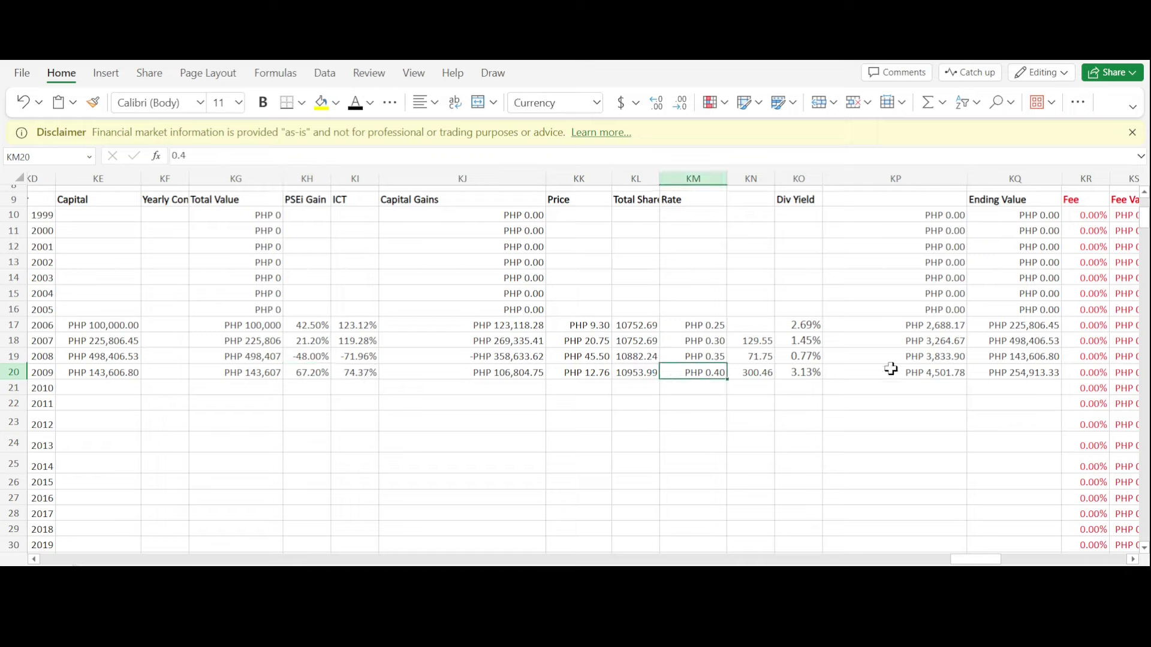
left_click(815, 372)
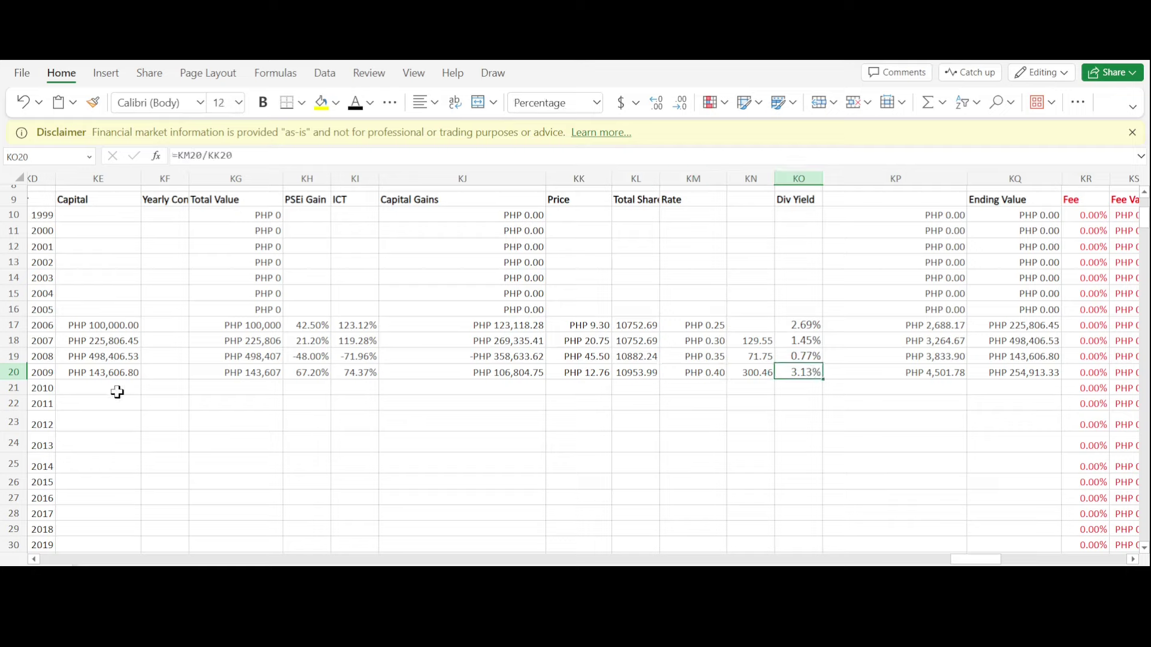
Set the 2010 row's text colour to black from Capital through Ending Value and check its PSEi gain, ICT gain and dividend rate.
left_click(82, 392)
key("ctrl+shift+Right")
key("ctrl+d")
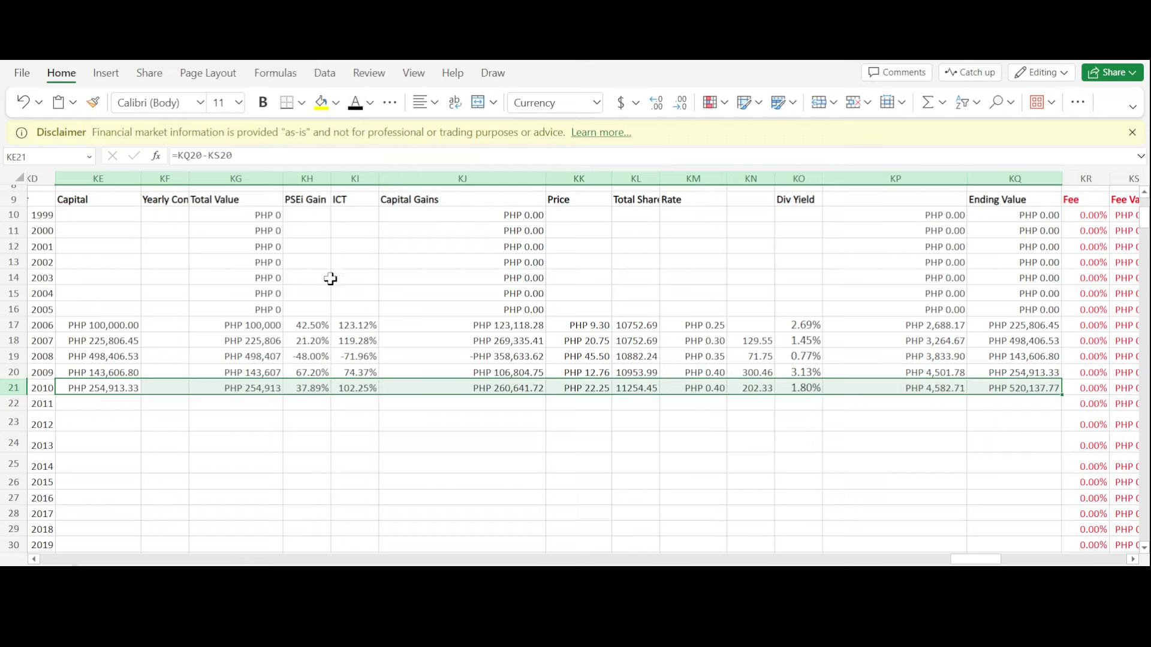
left_click(311, 387)
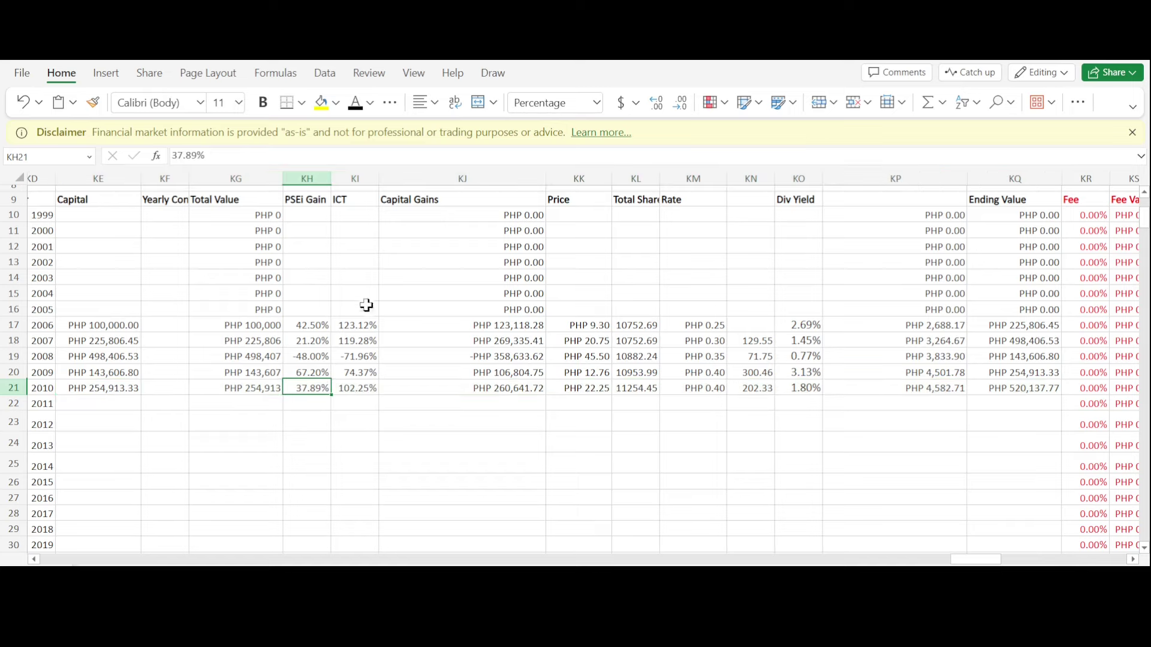
left_click(371, 385)
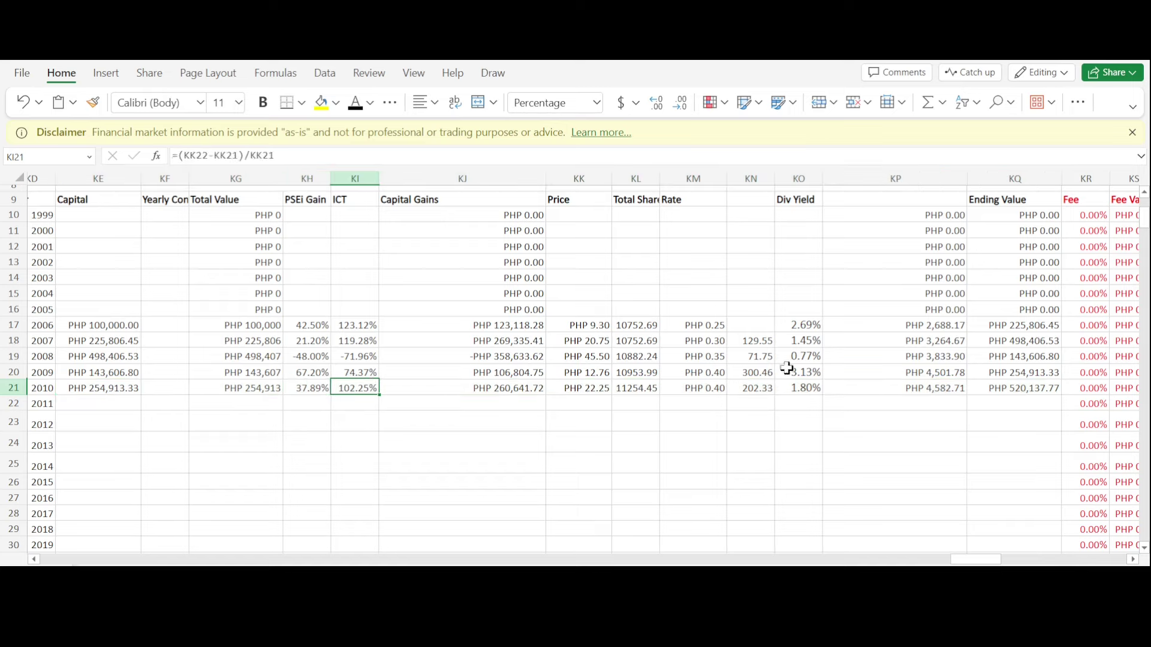
left_click(693, 388)
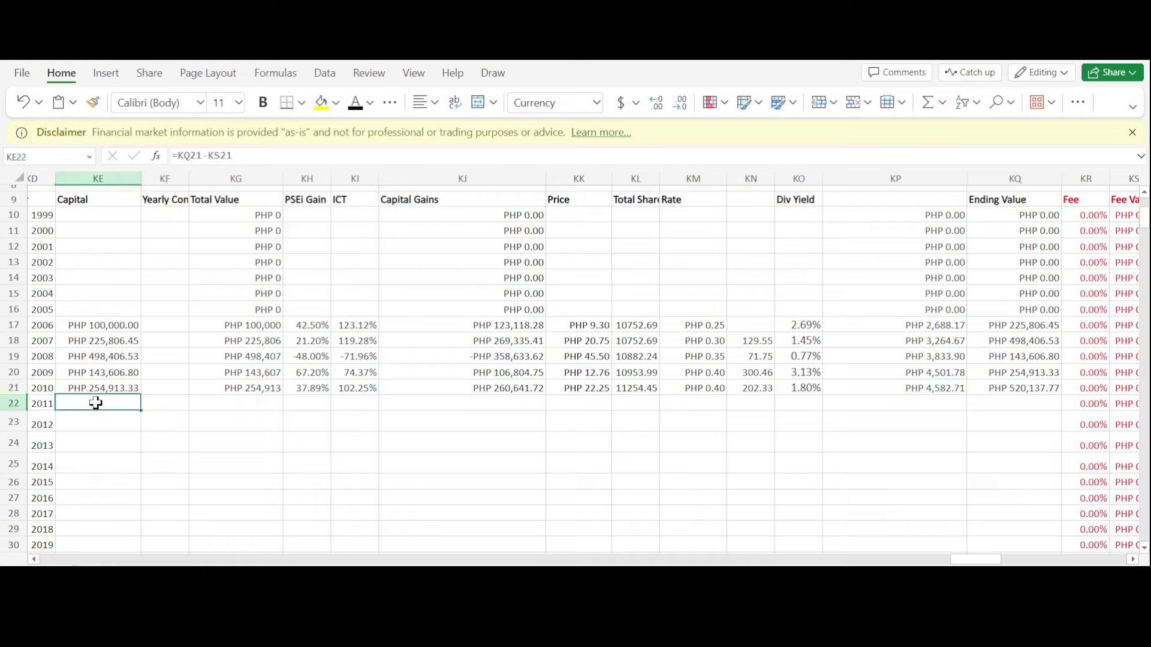
Set the 2011 row's text colour to black from Capital through Ending Value and check its dividend rate and ICT gain.
left_click_drag(99, 403, 959, 403)
left_click(692, 293)
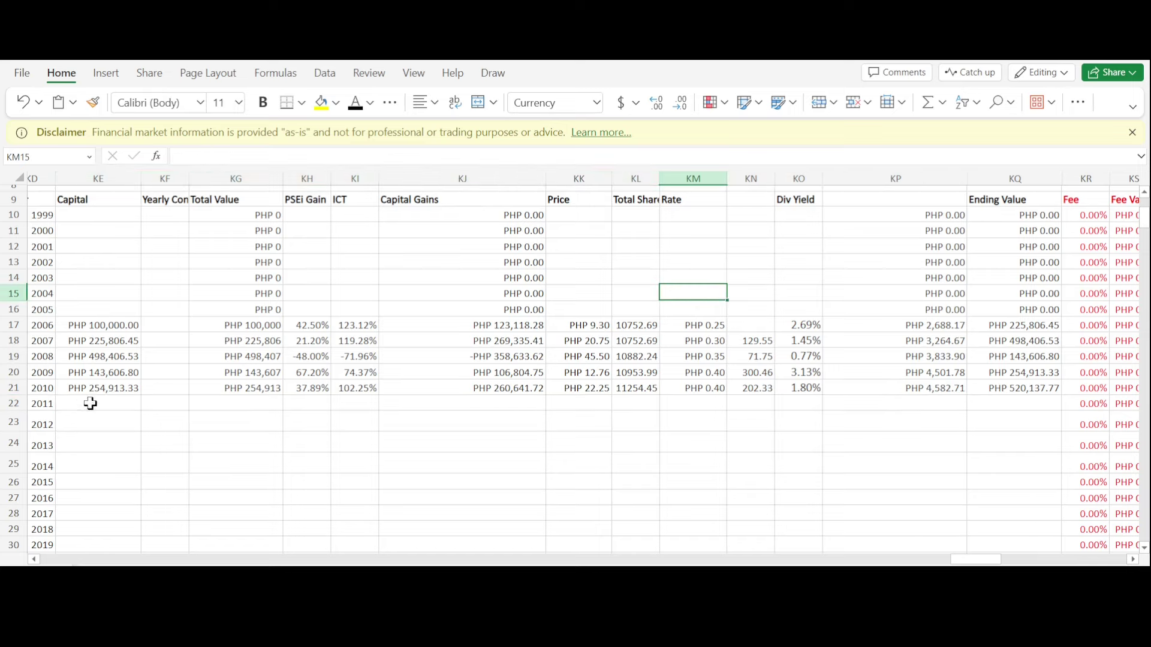
left_click_drag(90, 403, 1030, 402)
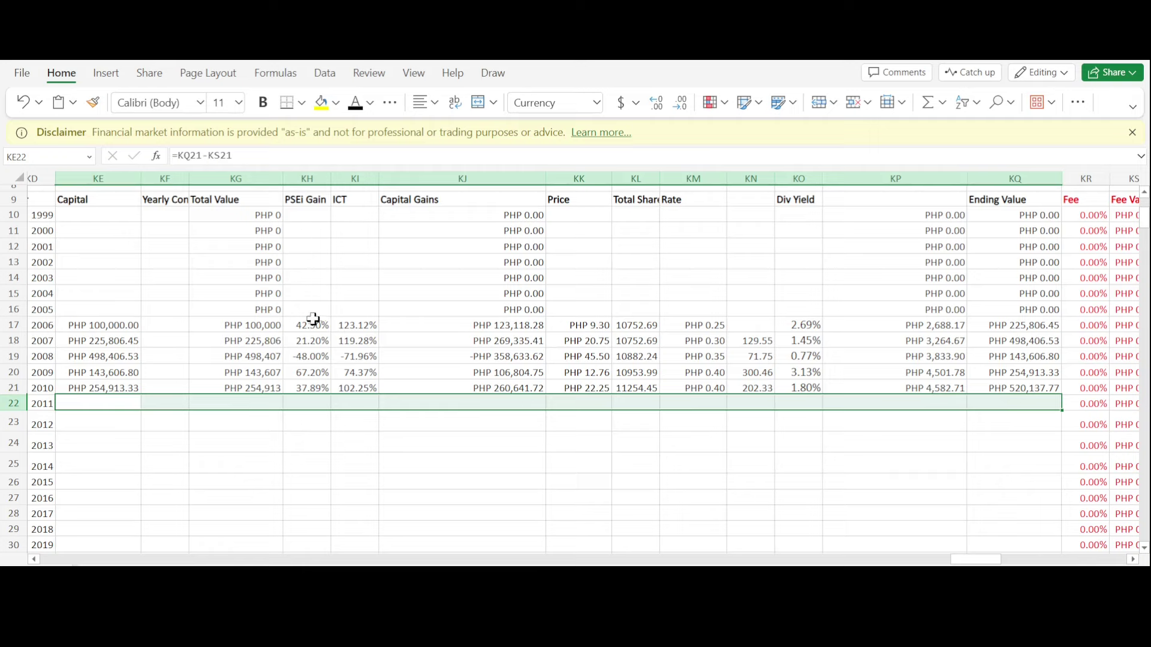
key("ctrl+d")
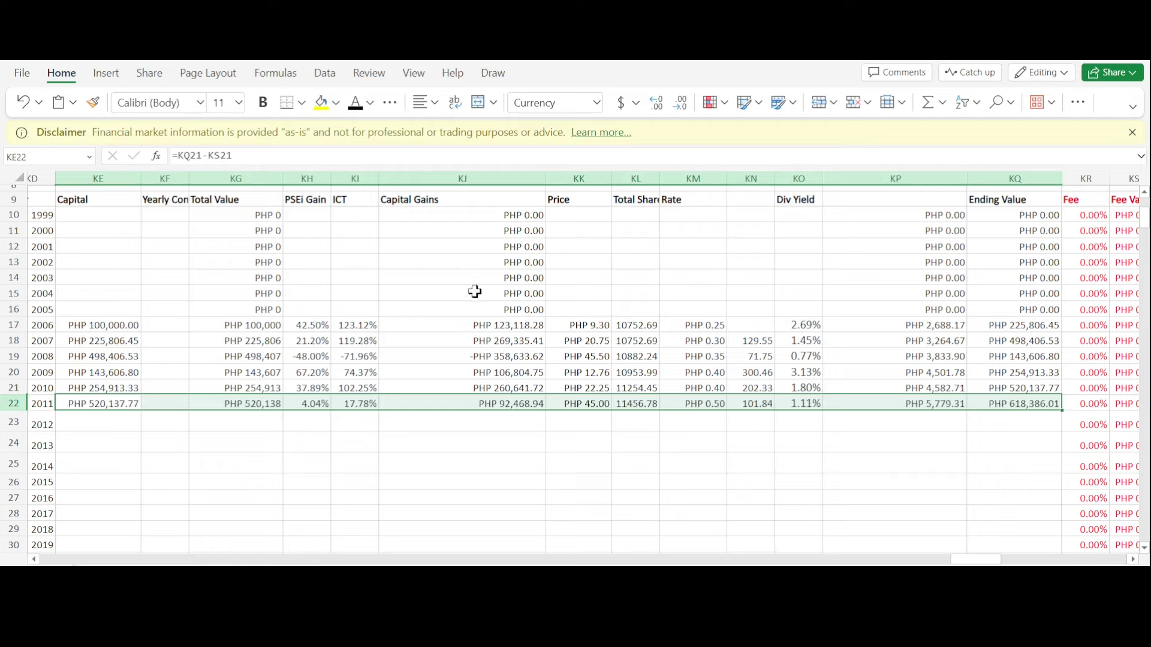
left_click(718, 402)
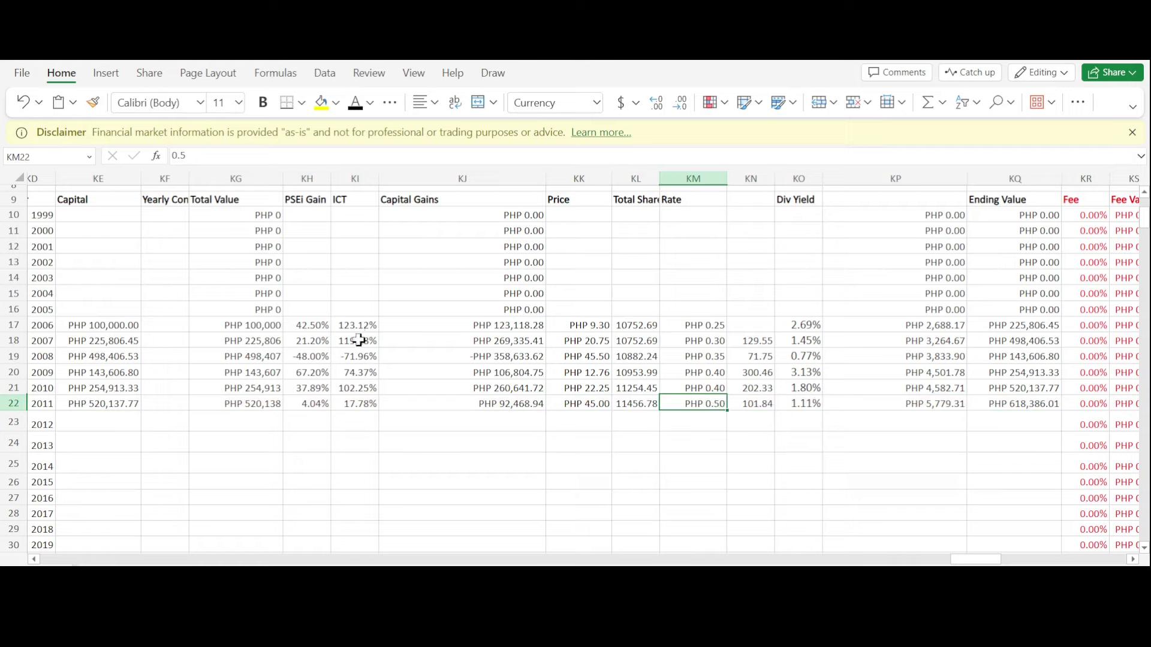
left_click(351, 405)
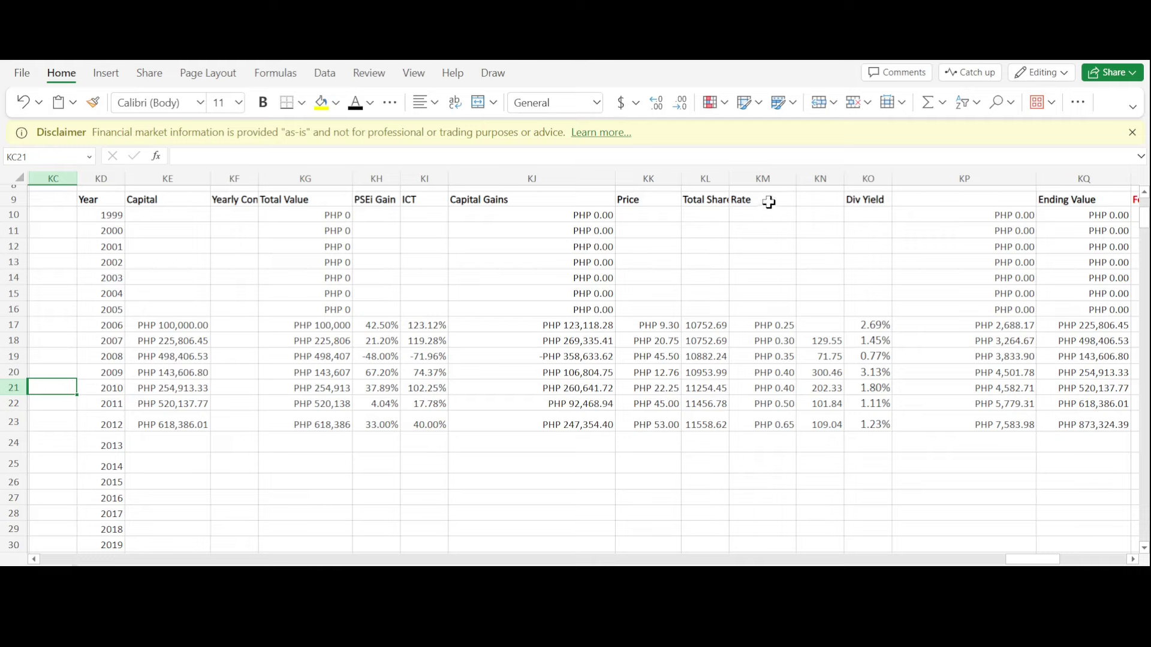
Check the 2012 row's dividend rate and dividend yield formula.
left_click(779, 423)
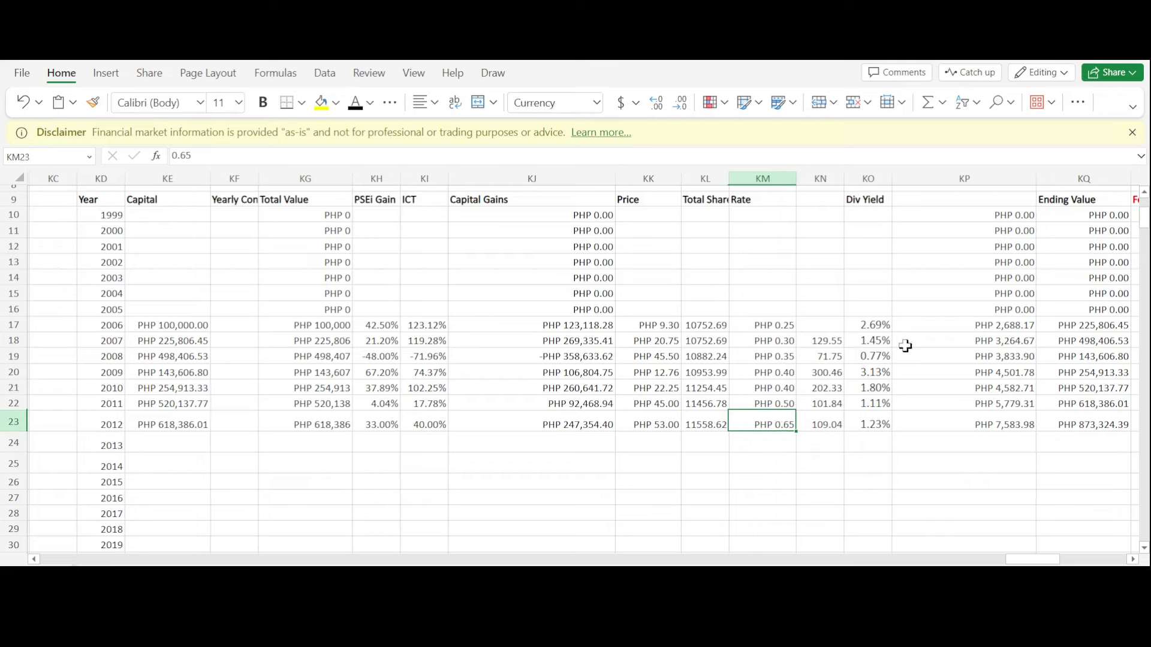
left_click(876, 421)
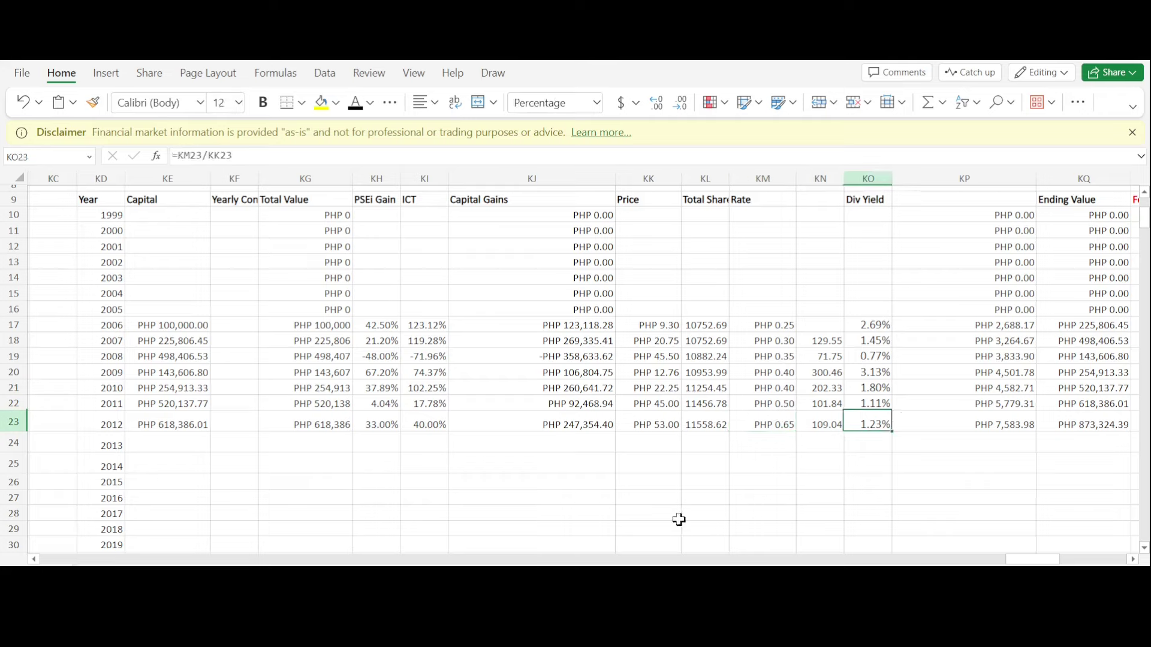
scroll(835, 462, "right", 1)
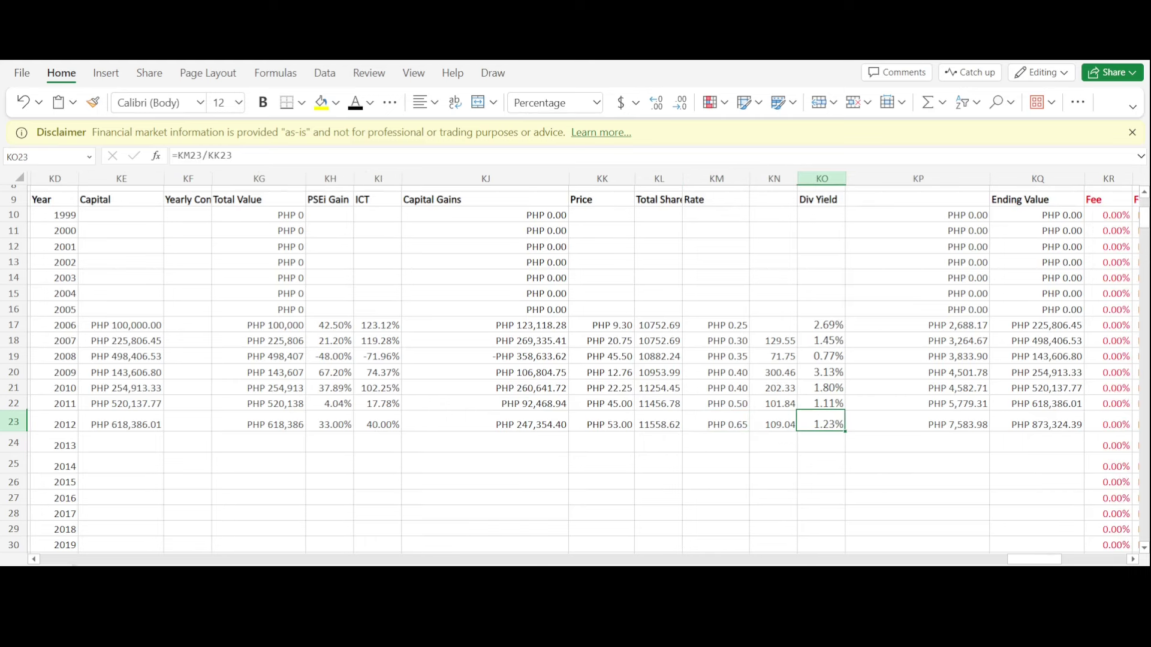
Switch to Calculator and divide the 2012 dividend rate of 0.65 by the 2006 share price of 9.3.
left_click(613, 325)
key("alt+Tab")
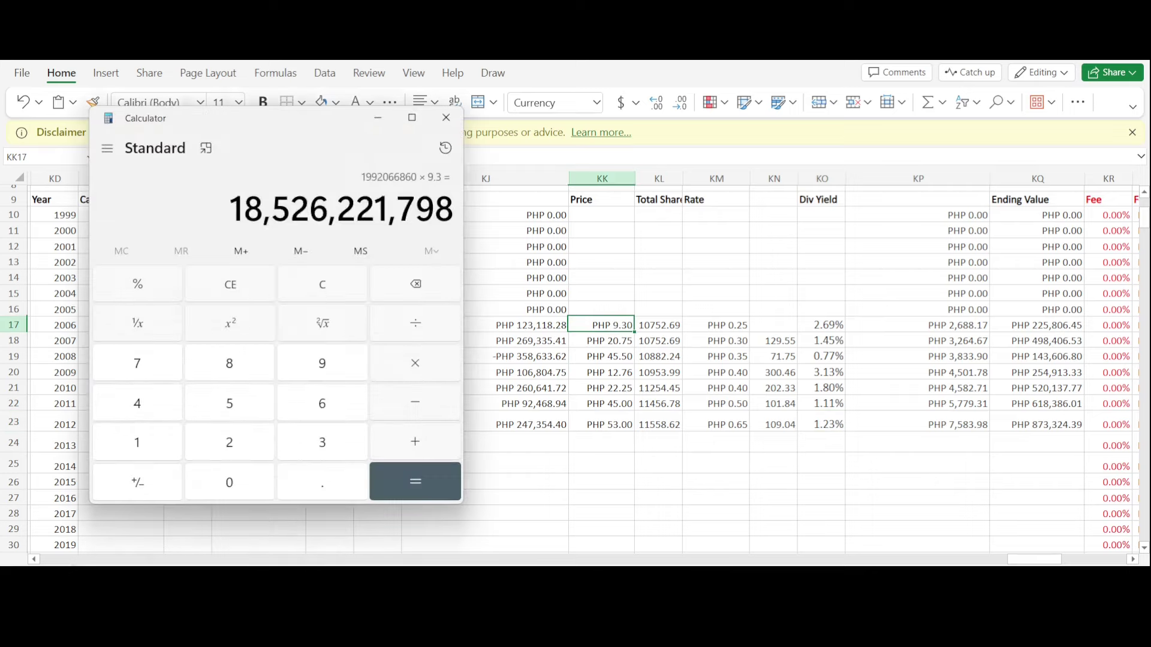
key("Escape")
left_click(293, 478)
left_click(300, 403)
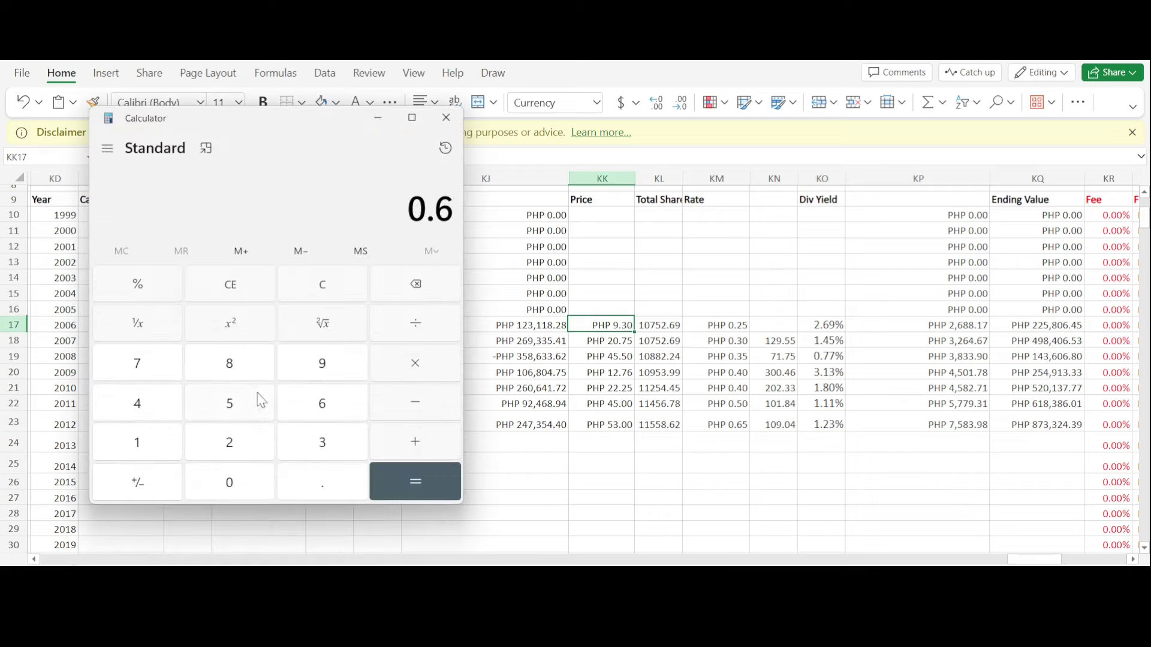
left_click(235, 402)
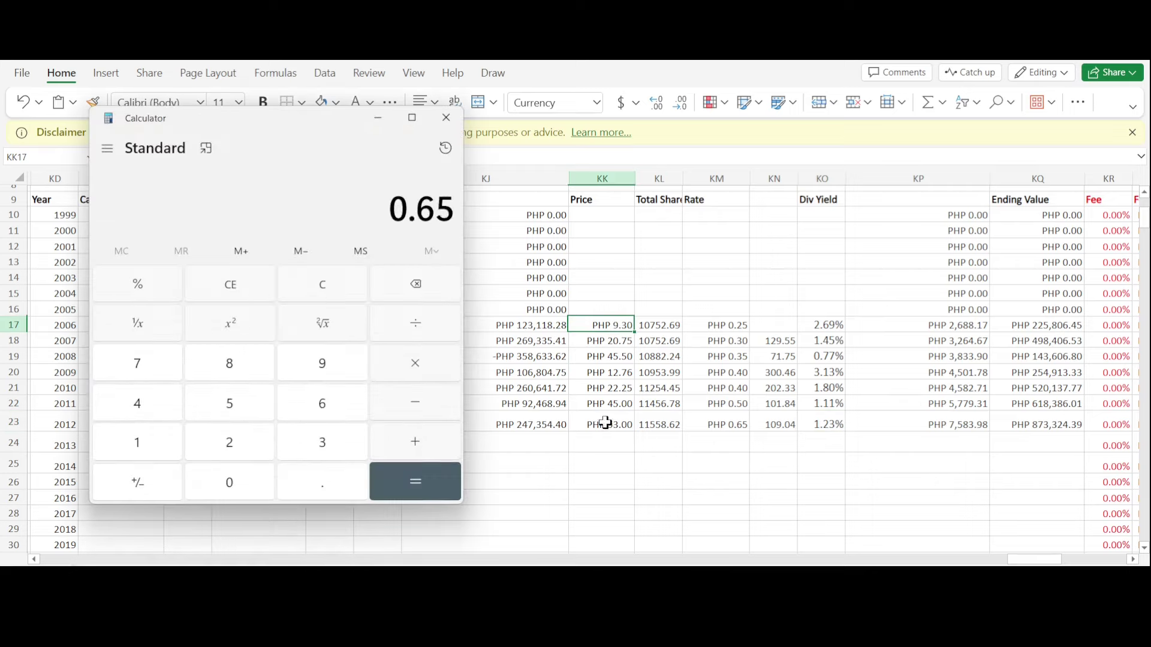
left_click(416, 324)
left_click(312, 363)
left_click(298, 477)
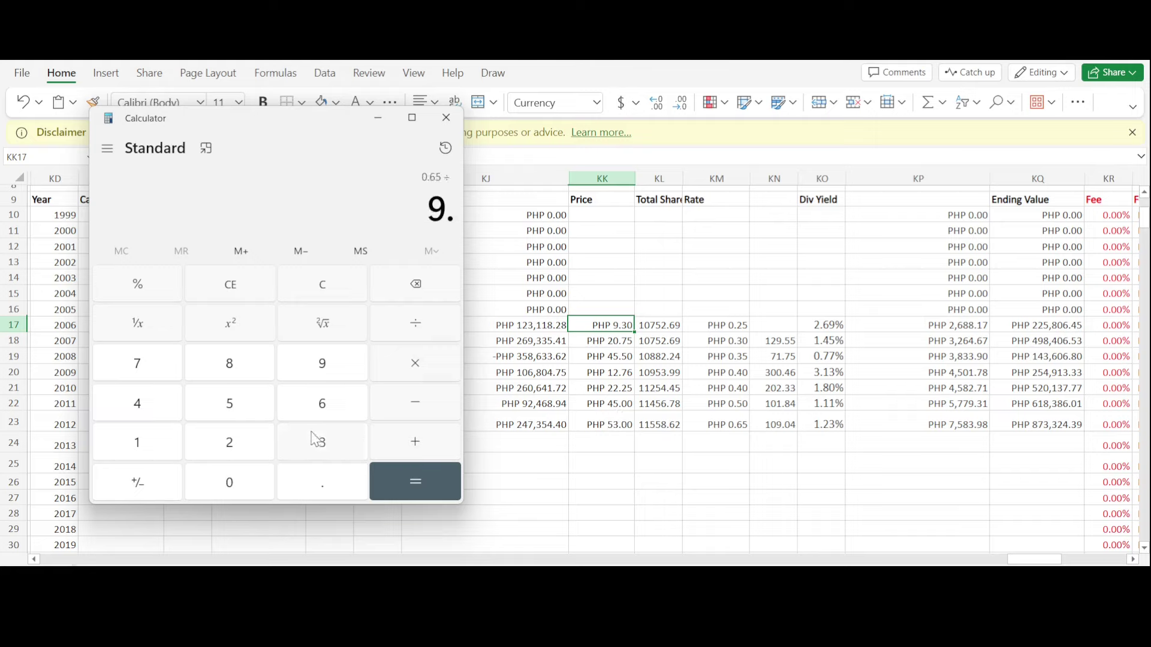
left_click(317, 441)
left_click(414, 483)
Multiply the quotient by 100 to get the yield on the original cost, and return to the spreadsheet.
left_click(418, 363)
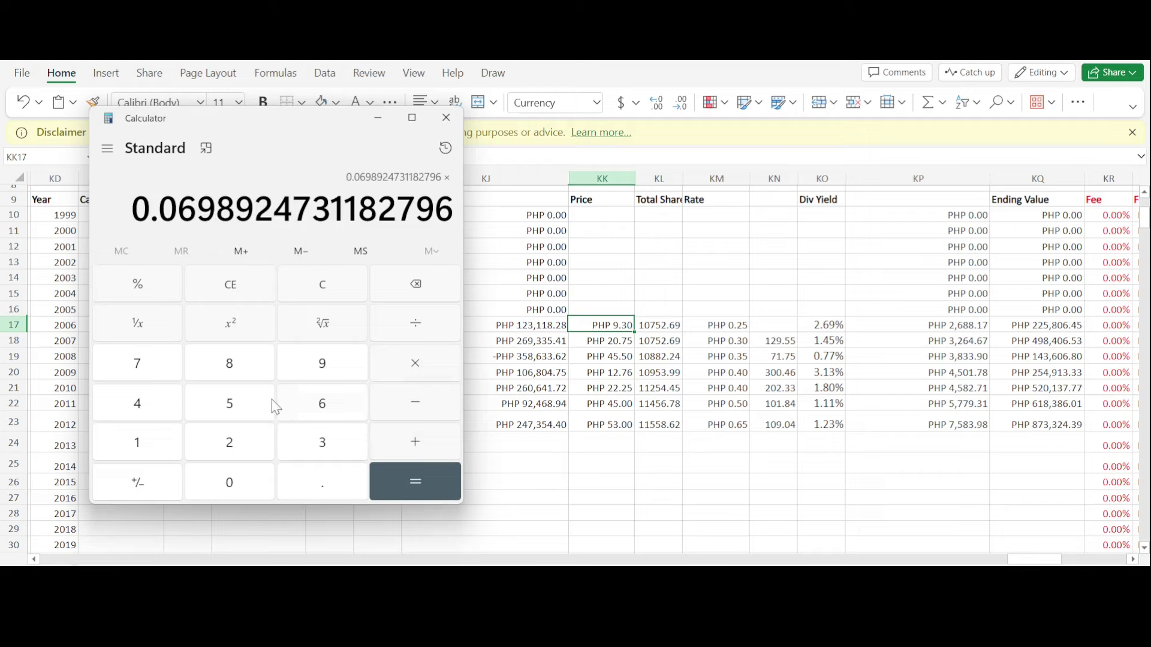
left_click(139, 443)
double_click(229, 482)
left_click(396, 481)
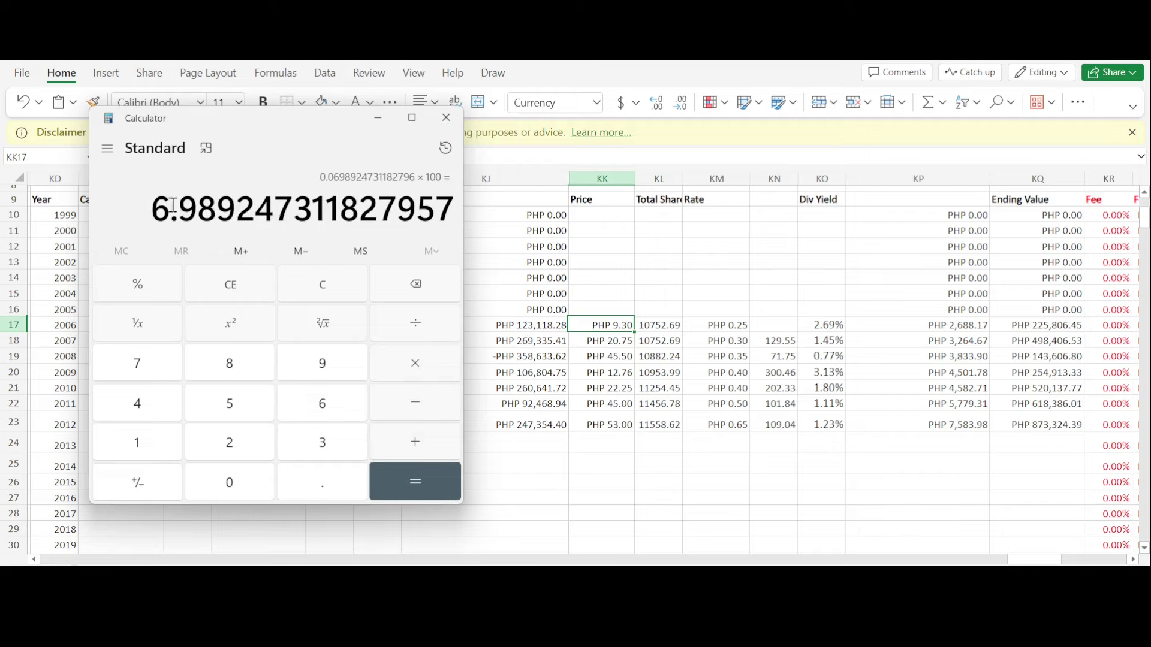
left_click(378, 118)
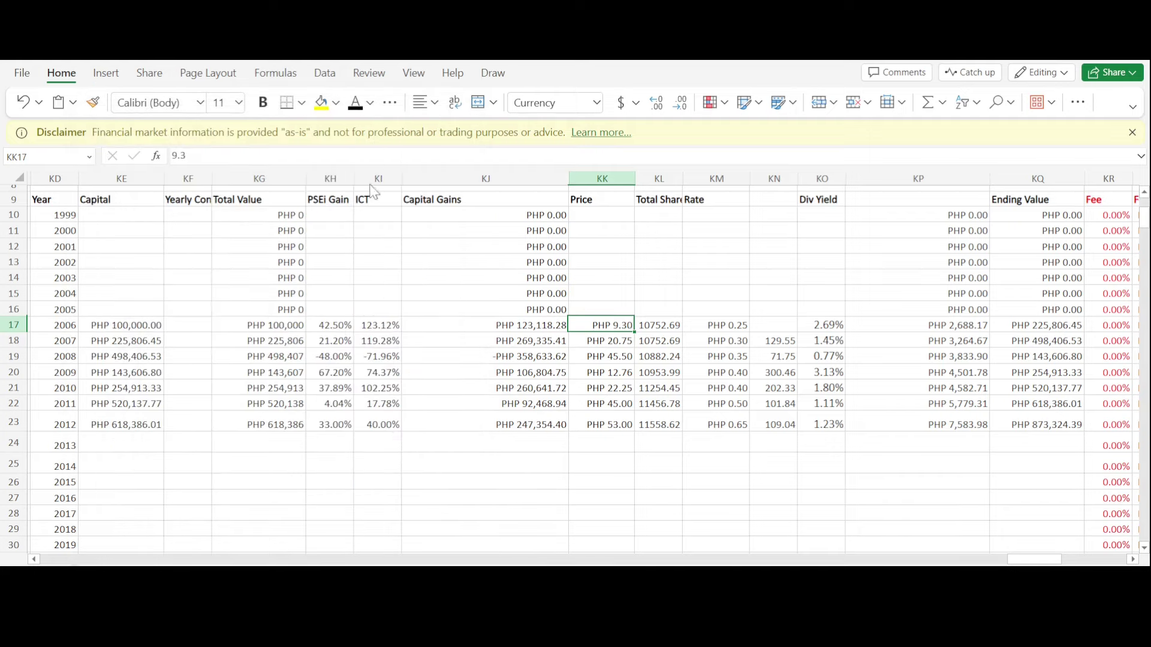
Set the 2013 row's text colour to black from Capital through Ending Value and check its dividend rate.
left_click_drag(113, 442, 1019, 442)
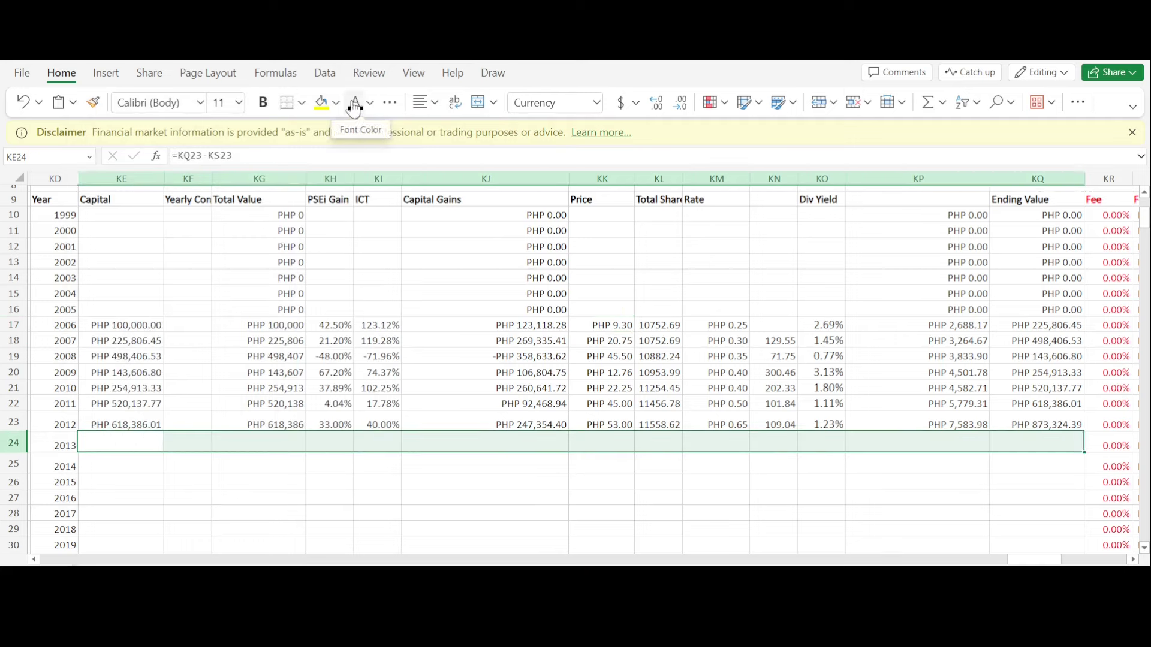
left_click(443, 267)
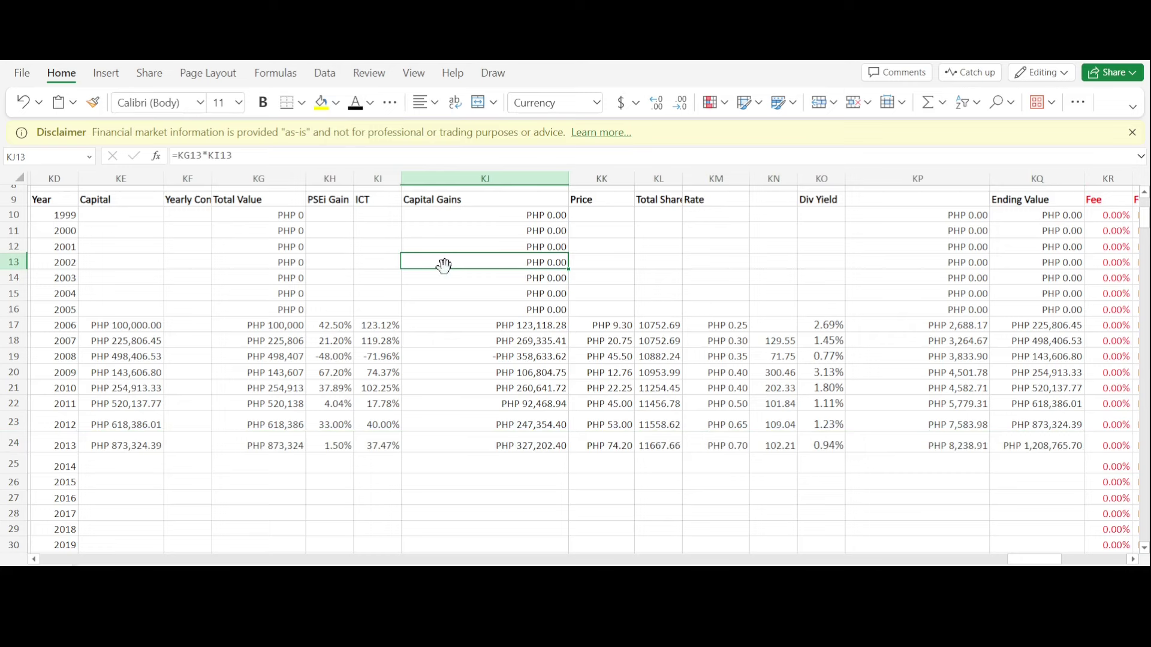
scroll(362, 315, "down", 2)
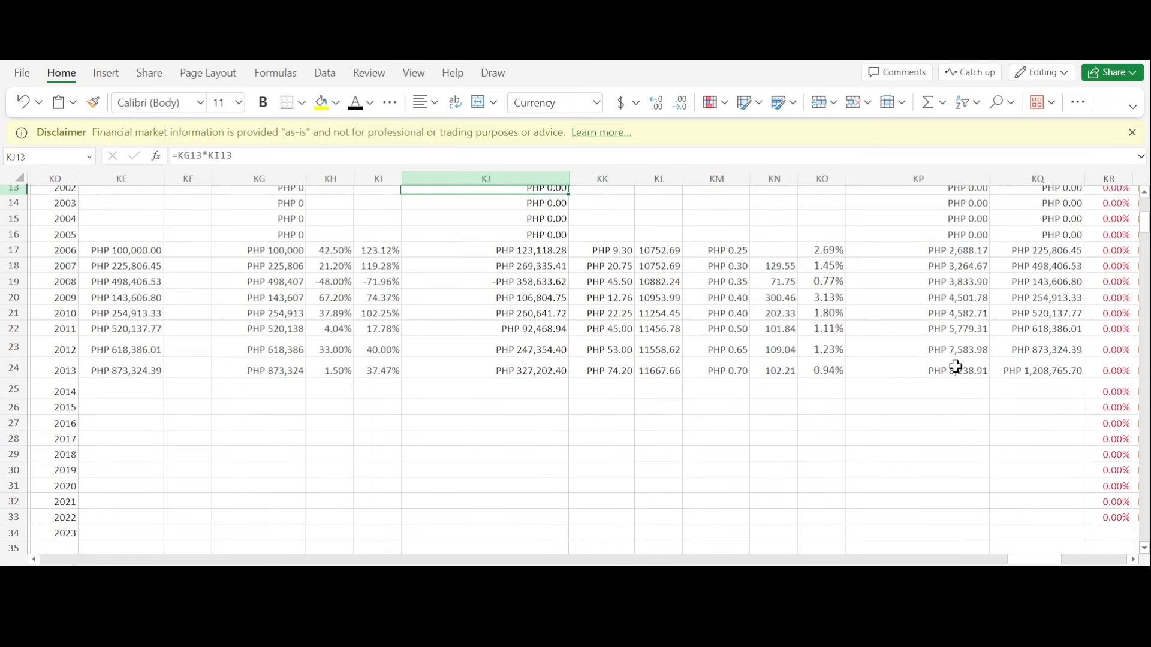
left_click(720, 373)
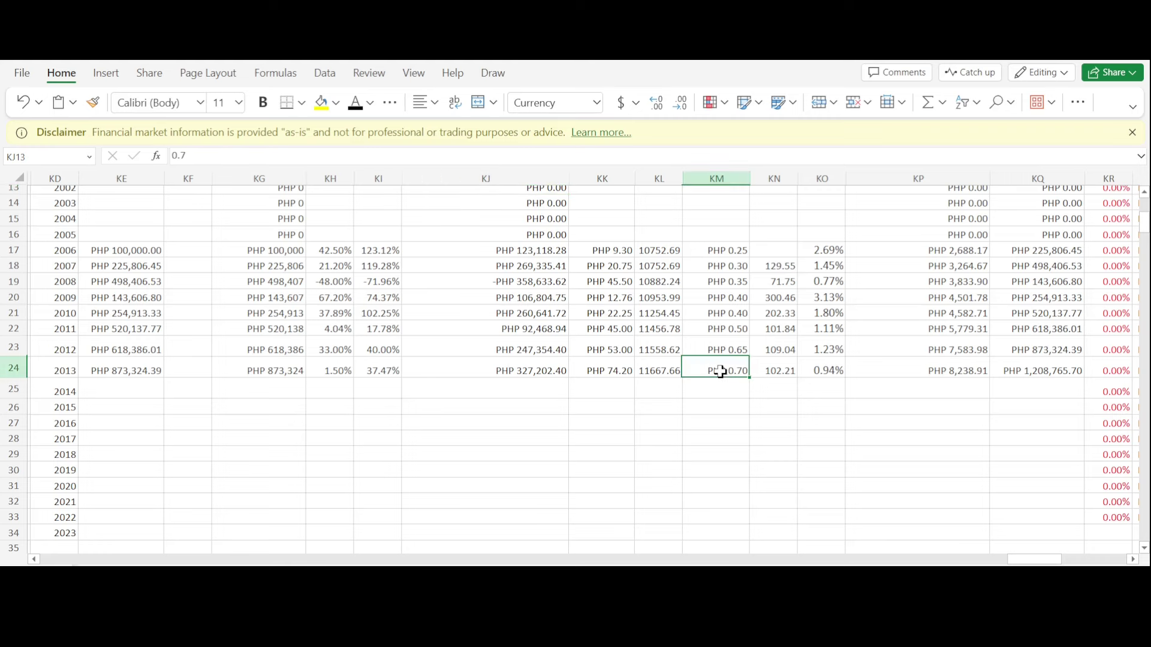
scroll(752, 376, "up", 2)
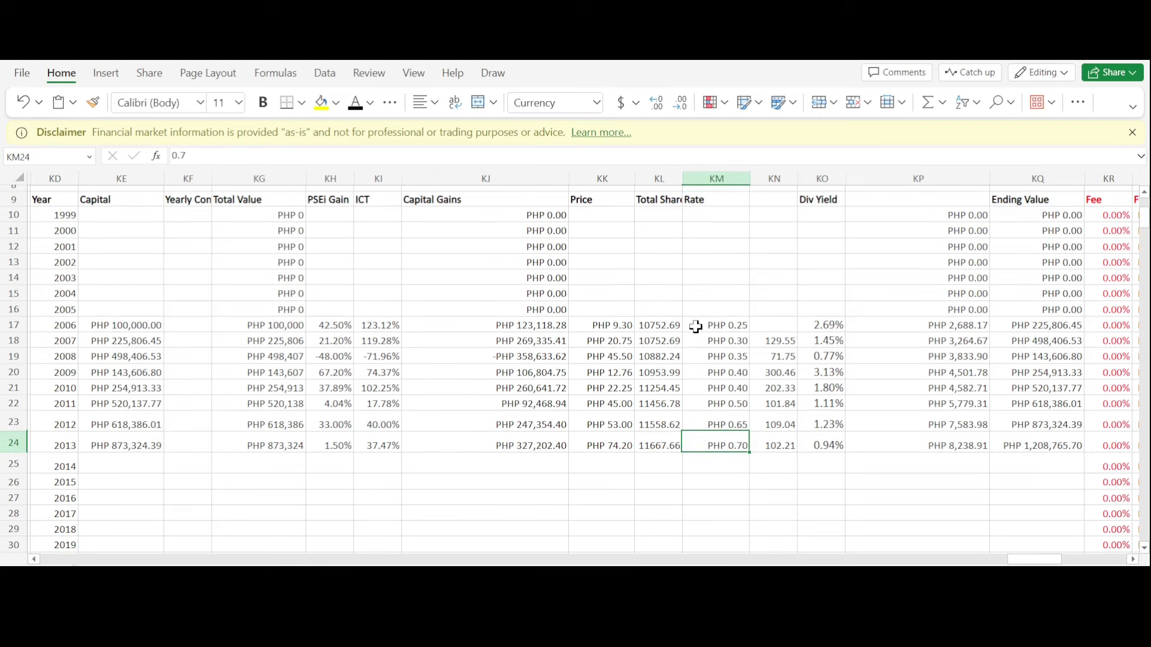
Set the 2014 row's text colour to black from Capital through Ending Value and check its ICT gain and dividend rate.
left_click_drag(120, 457, 1037, 467)
key("ctrl+d")
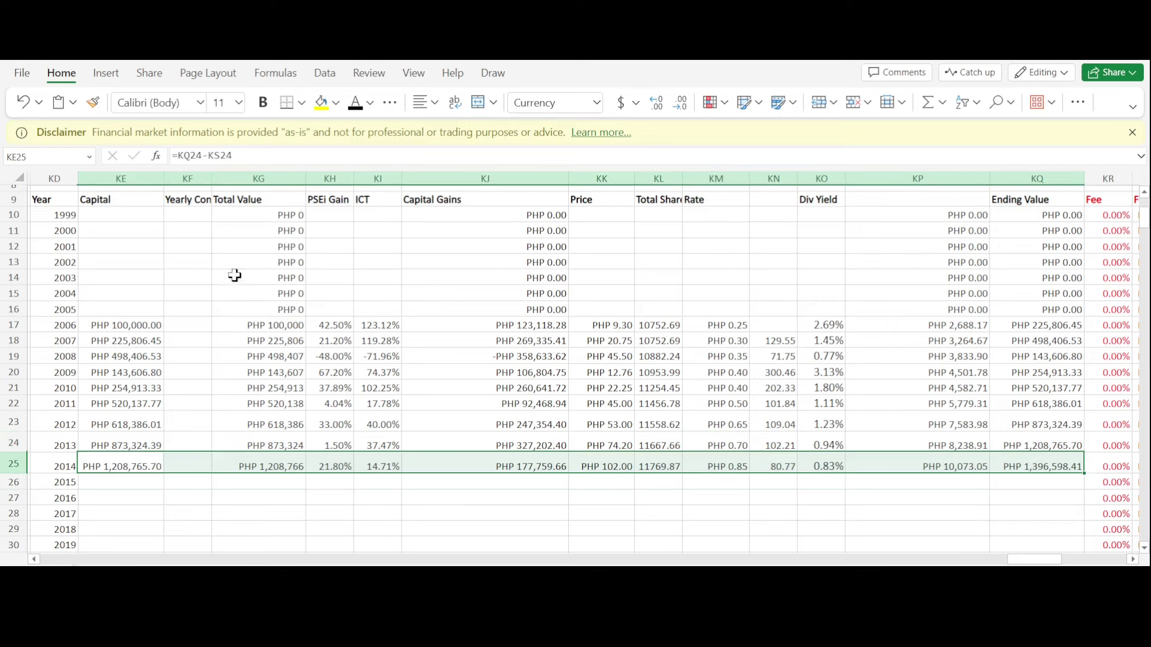
left_click(384, 467)
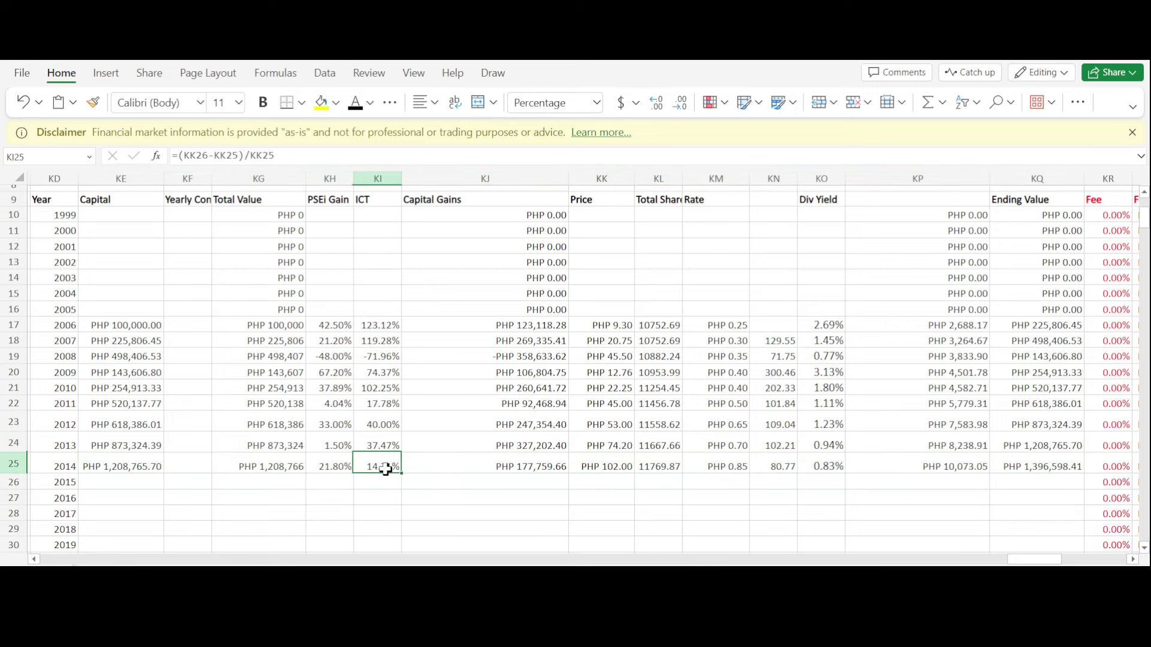
scroll(417, 438, "down", 2)
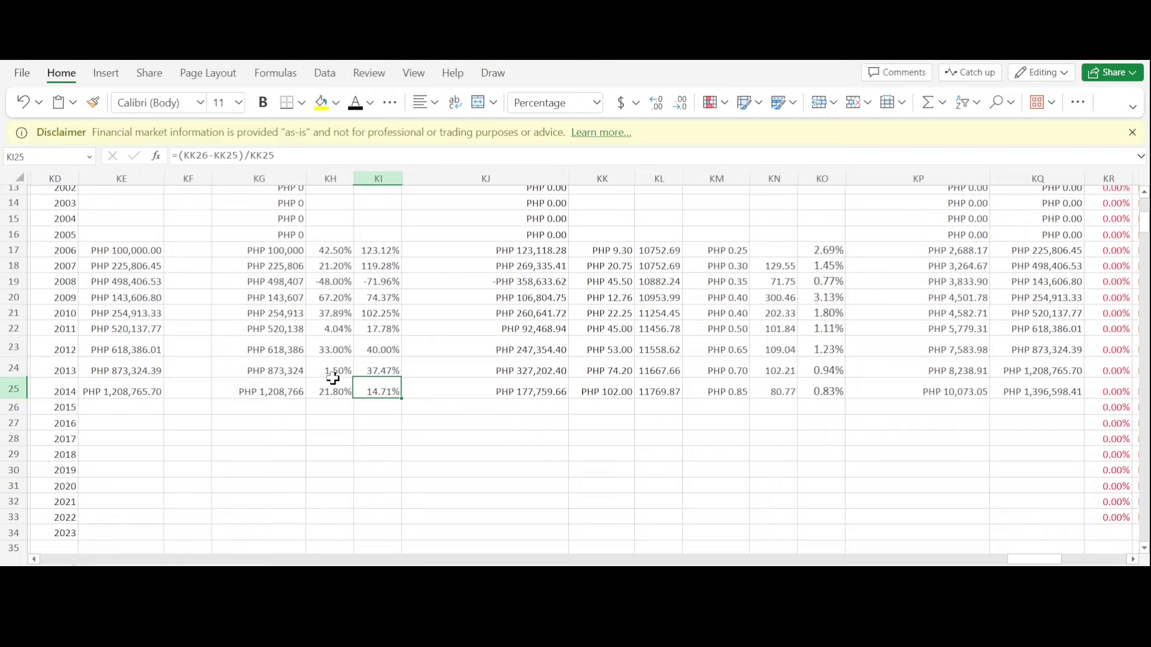
left_click(715, 388)
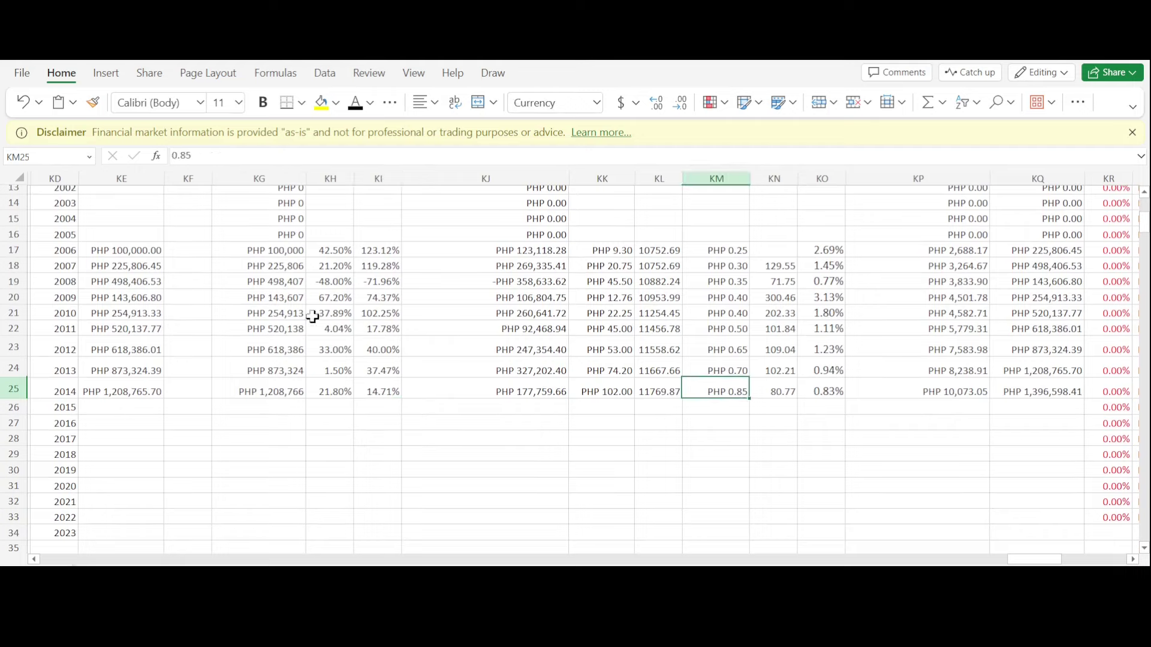
Set the 2015 row's text colour to black from Capital through Ending Value.
left_click_drag(121, 413, 1005, 407)
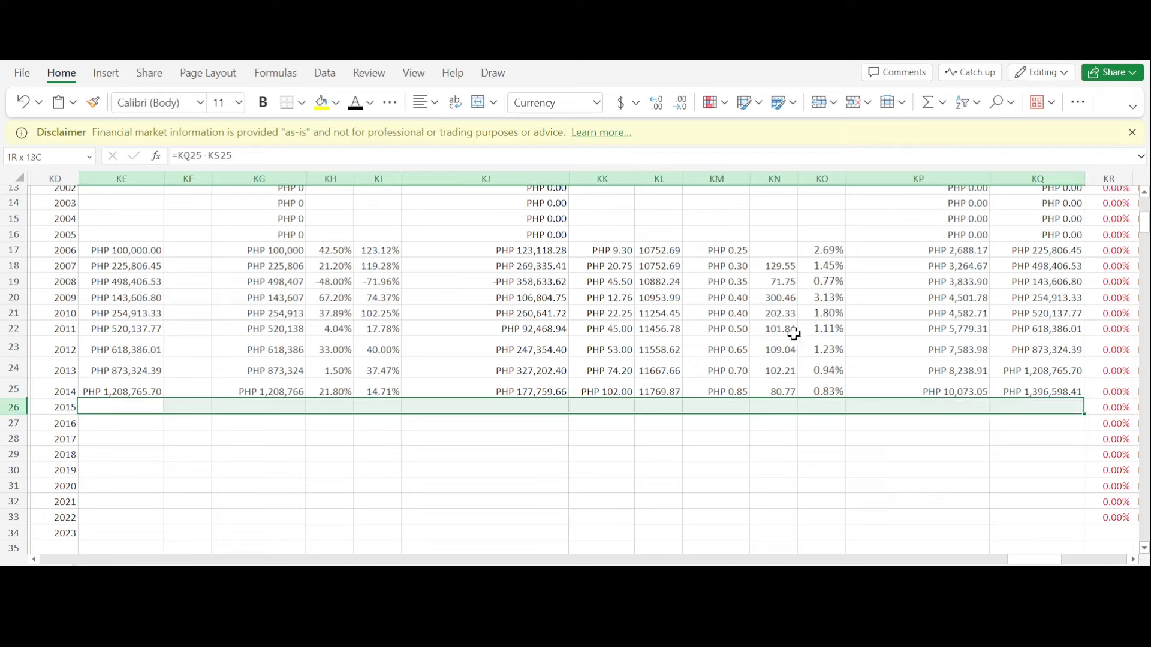
key("ctrl+d")
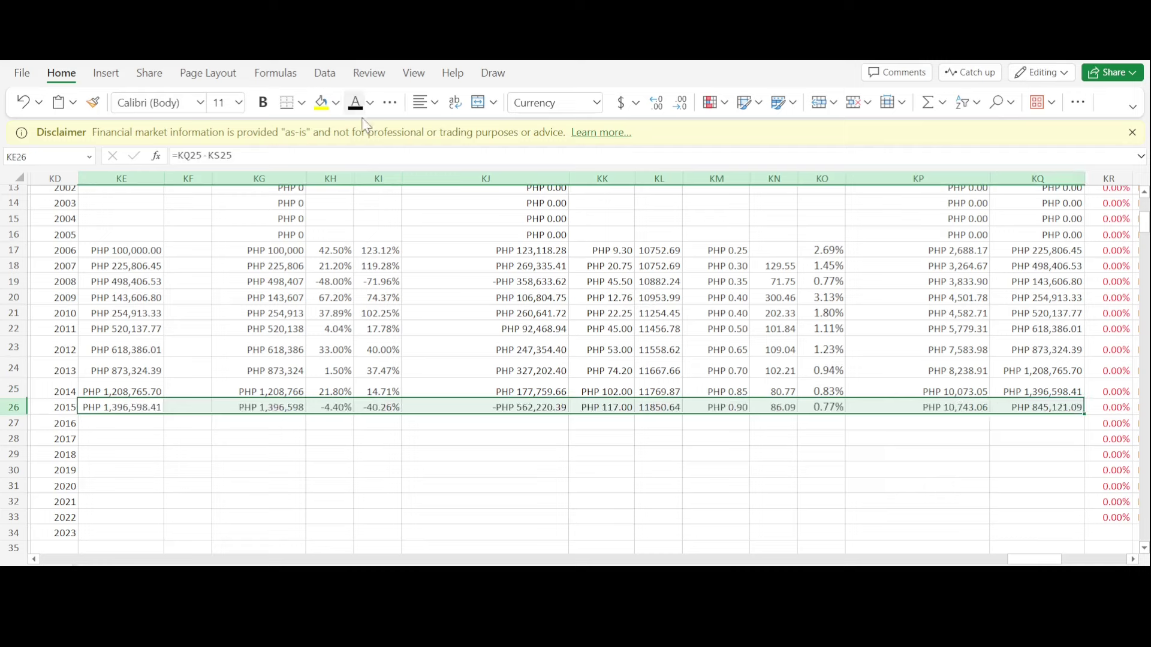
left_click(383, 429)
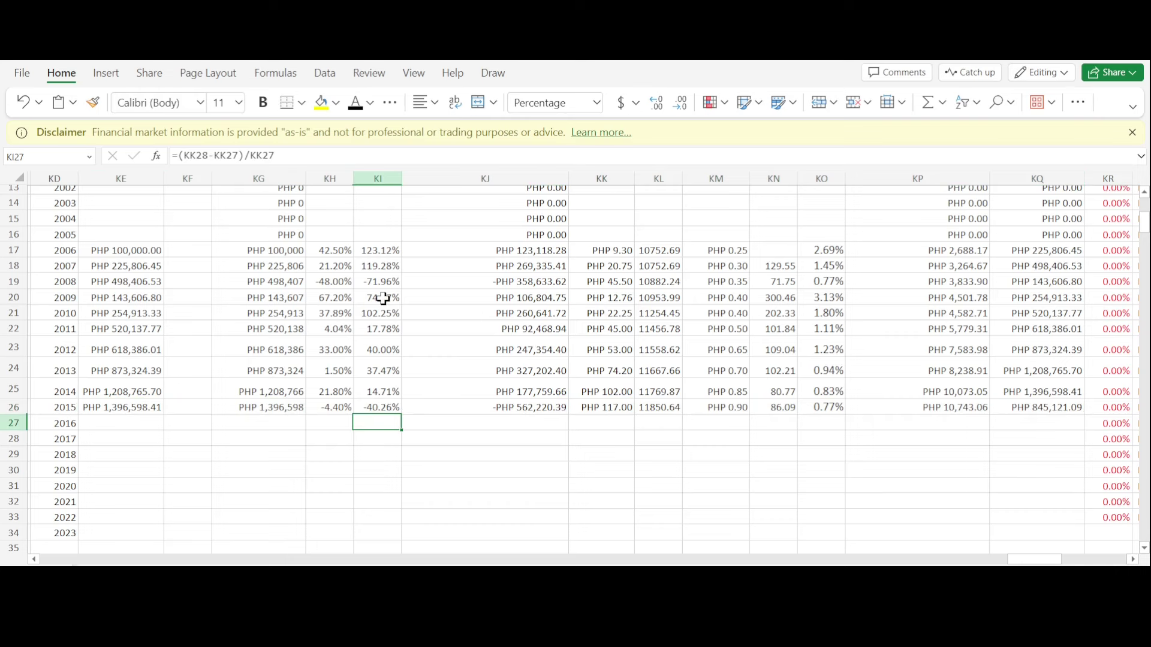
Review the yearly ICT gains for 2009, 2010 and 2012 through 2014.
scroll(383, 298, "up", 2)
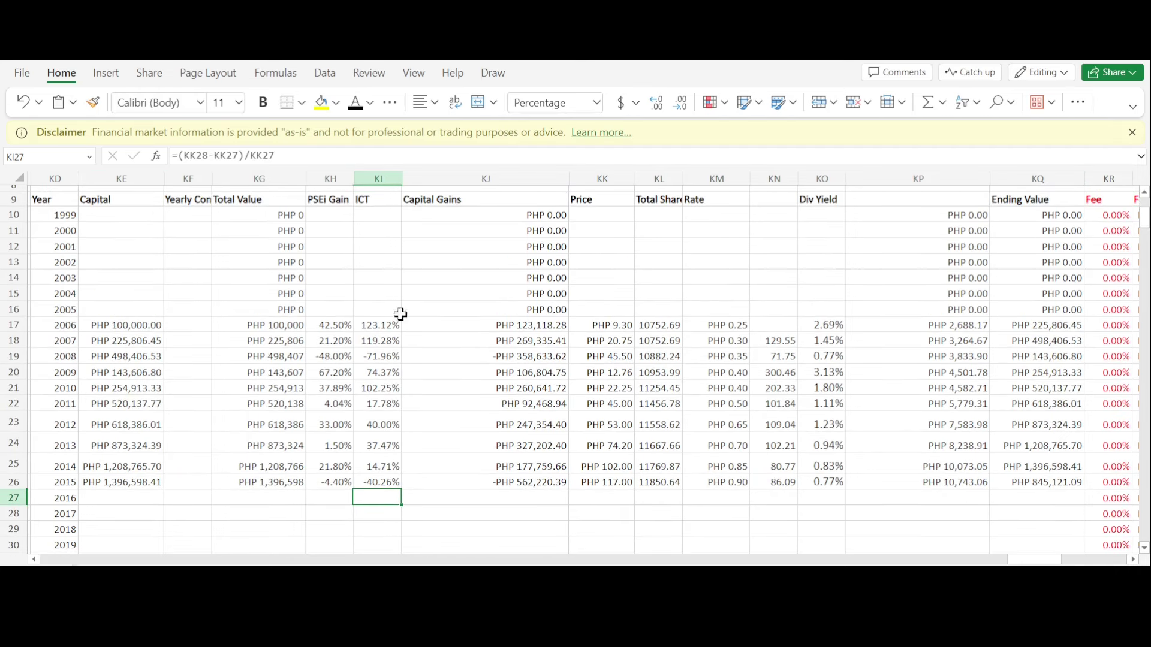
left_click(389, 370)
left_click(381, 388)
left_click(382, 421)
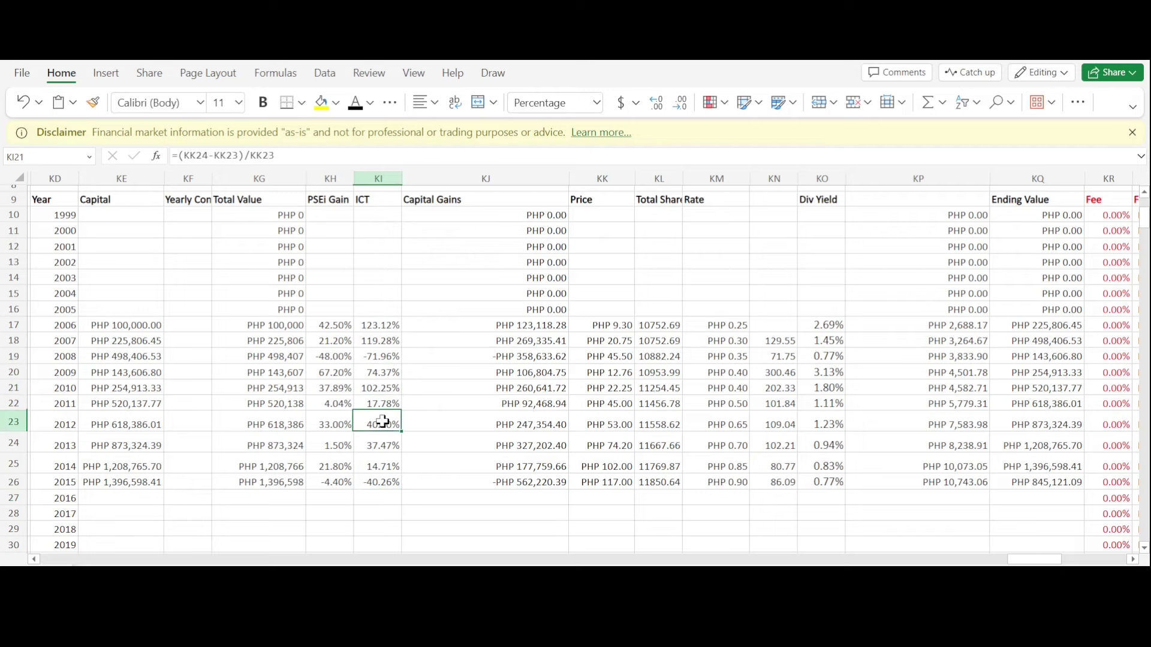
left_click(381, 442)
left_click(386, 465)
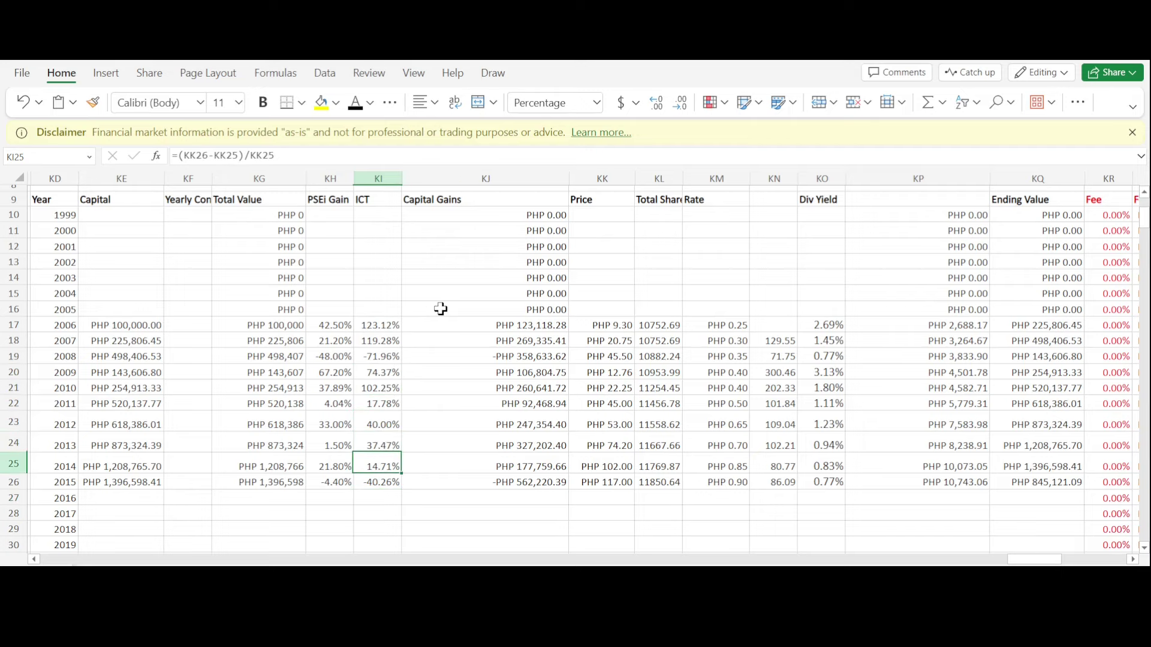
Check the ICT gain and dividend rate in the 2015 and 2016 rows.
scroll(441, 309, "down", 2)
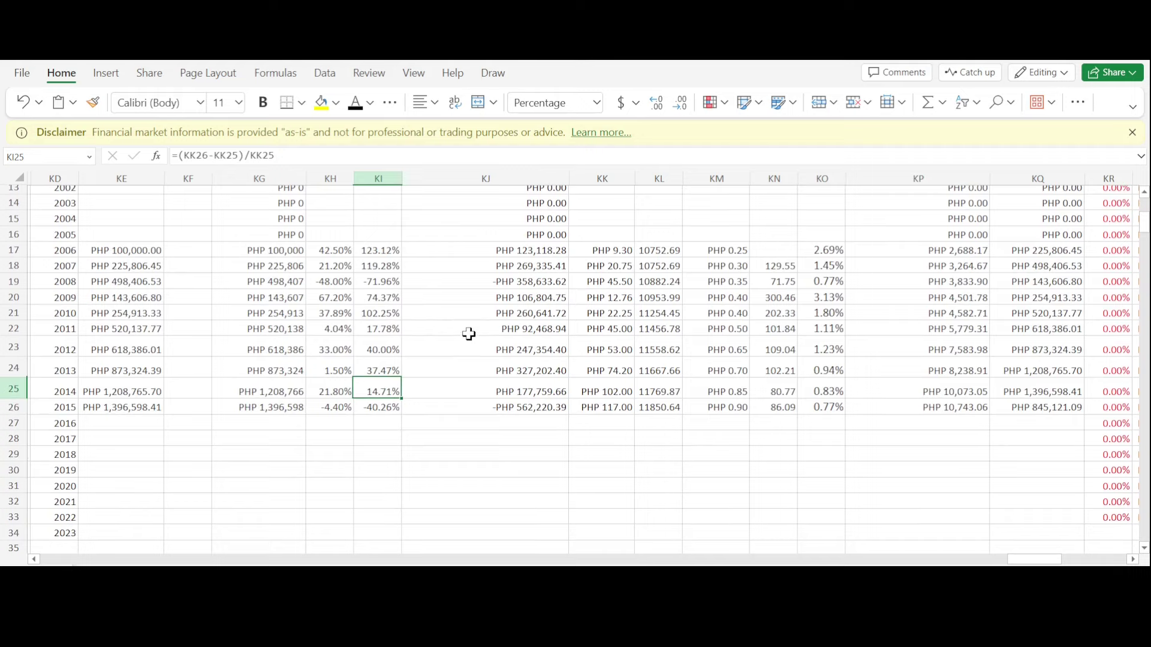
left_click(387, 404)
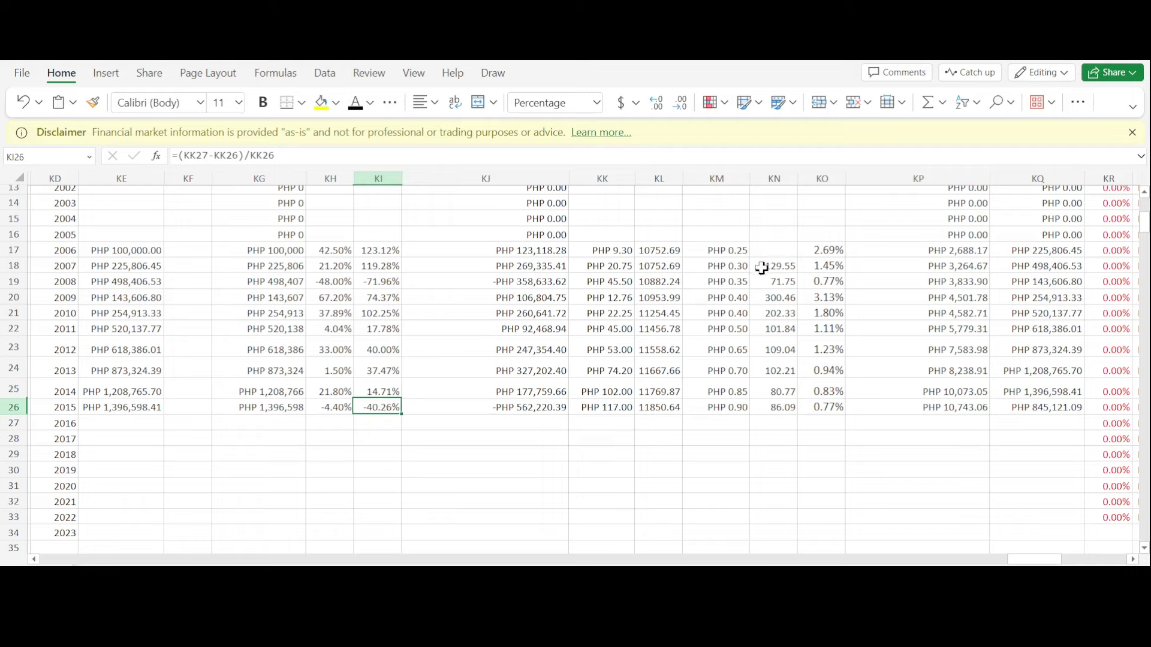
left_click(732, 407)
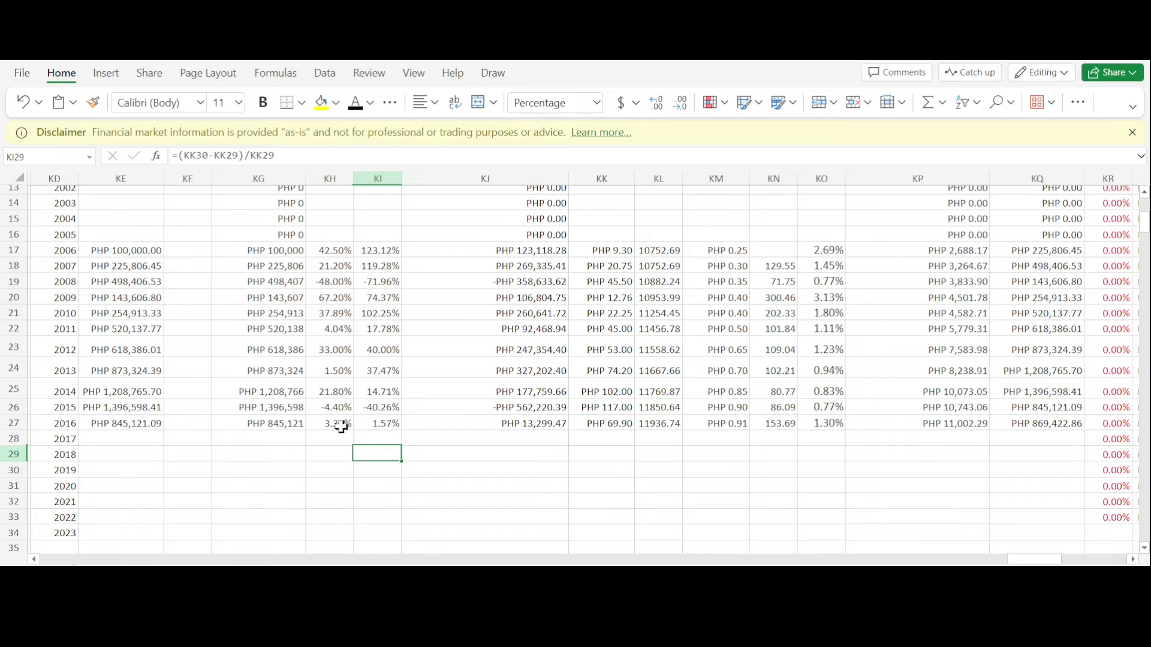
left_click(382, 426)
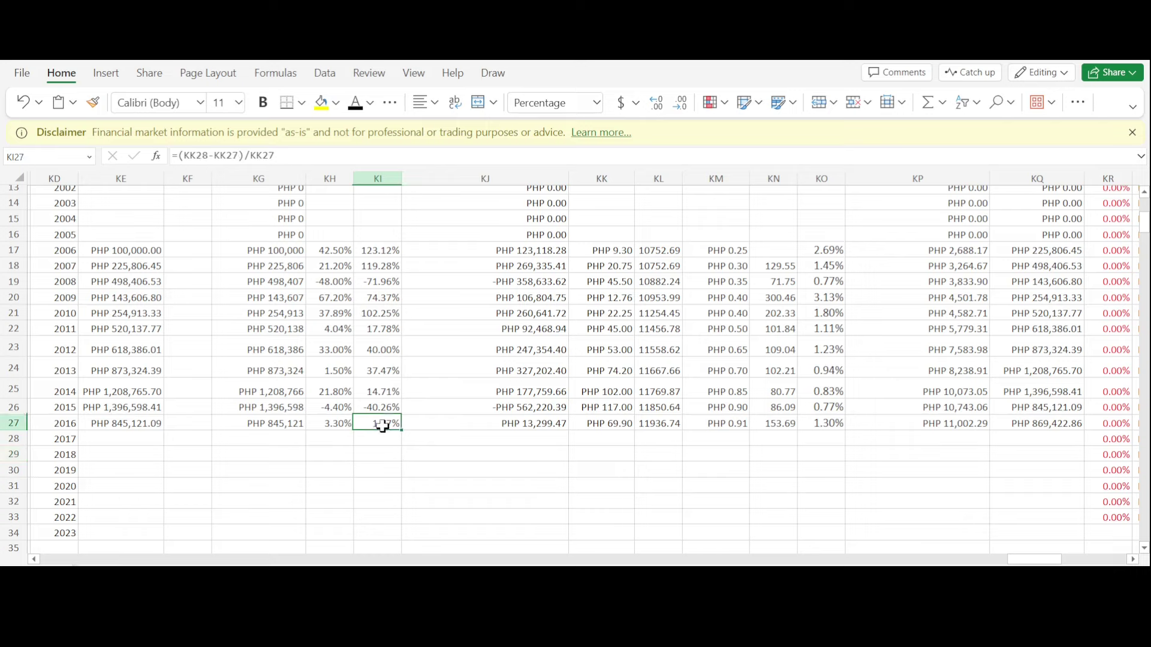
left_click(735, 425)
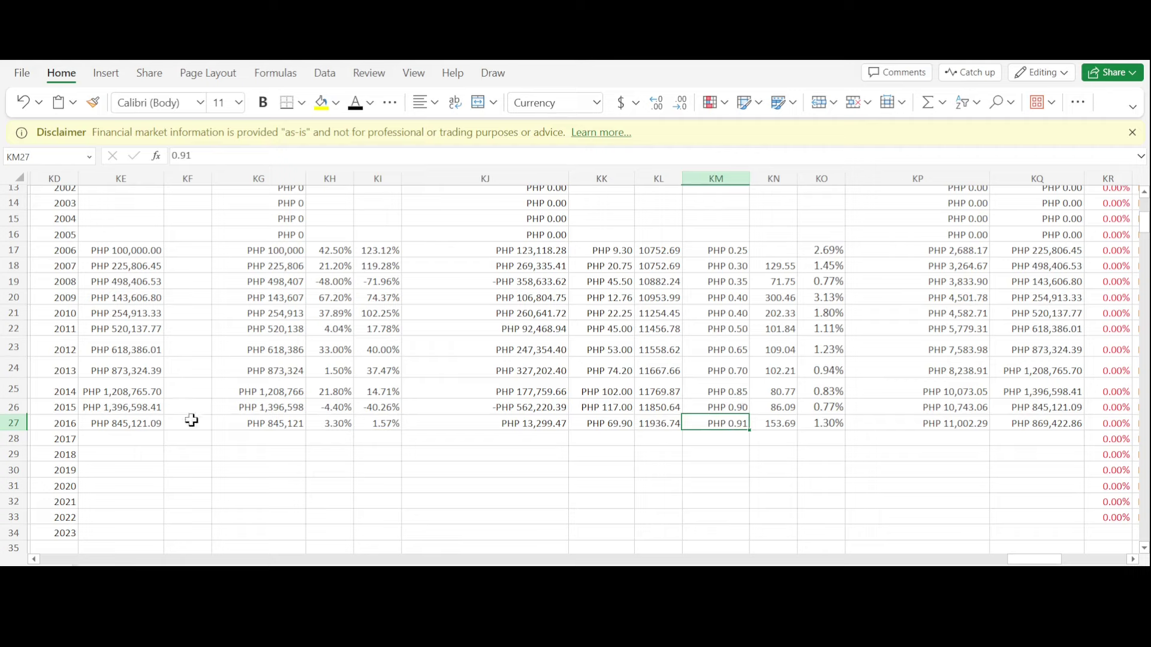
Compare the 2015 and 2016 dividend rates and check the 2015 ICT gain.
left_click(737, 405)
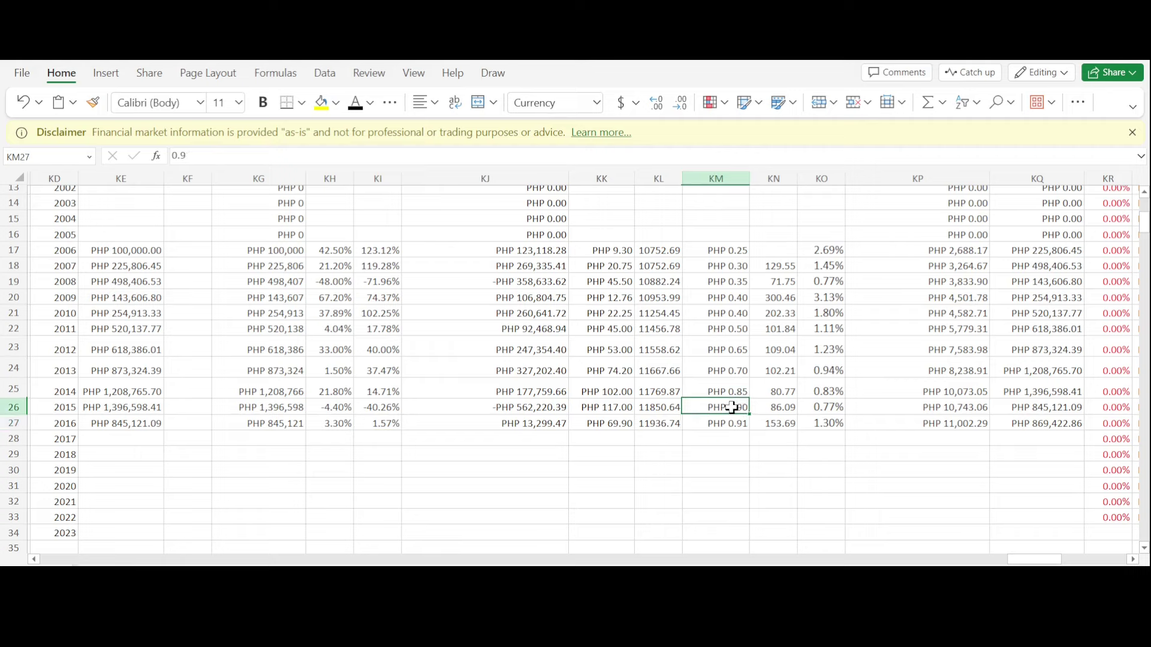
left_click(736, 425)
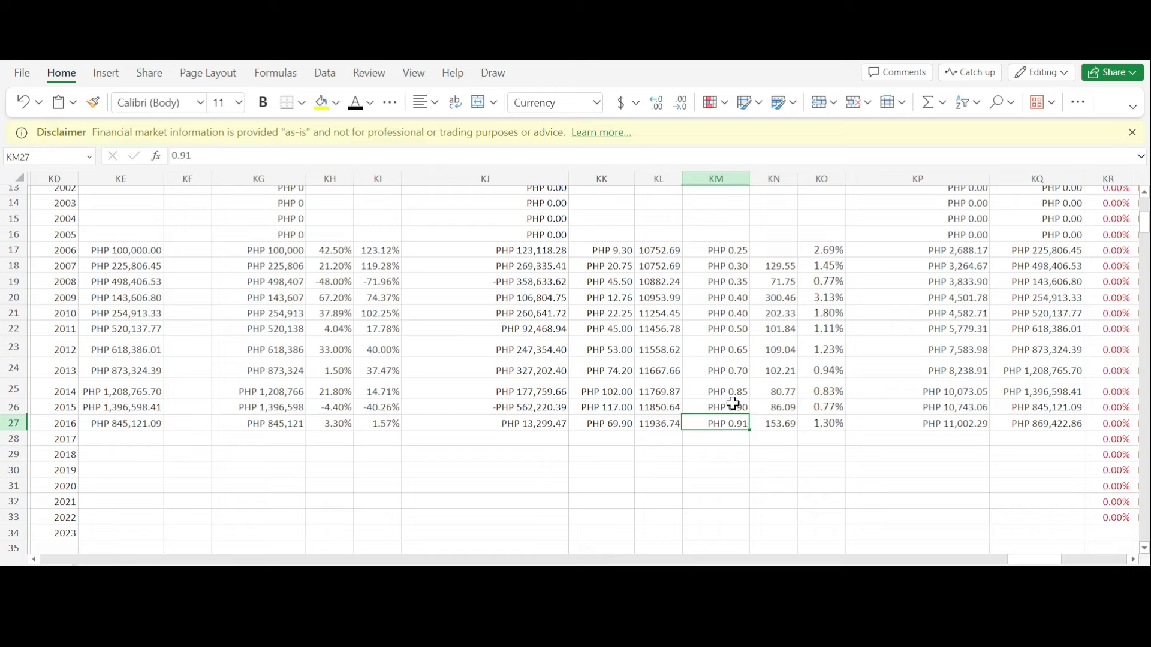
left_click(387, 407)
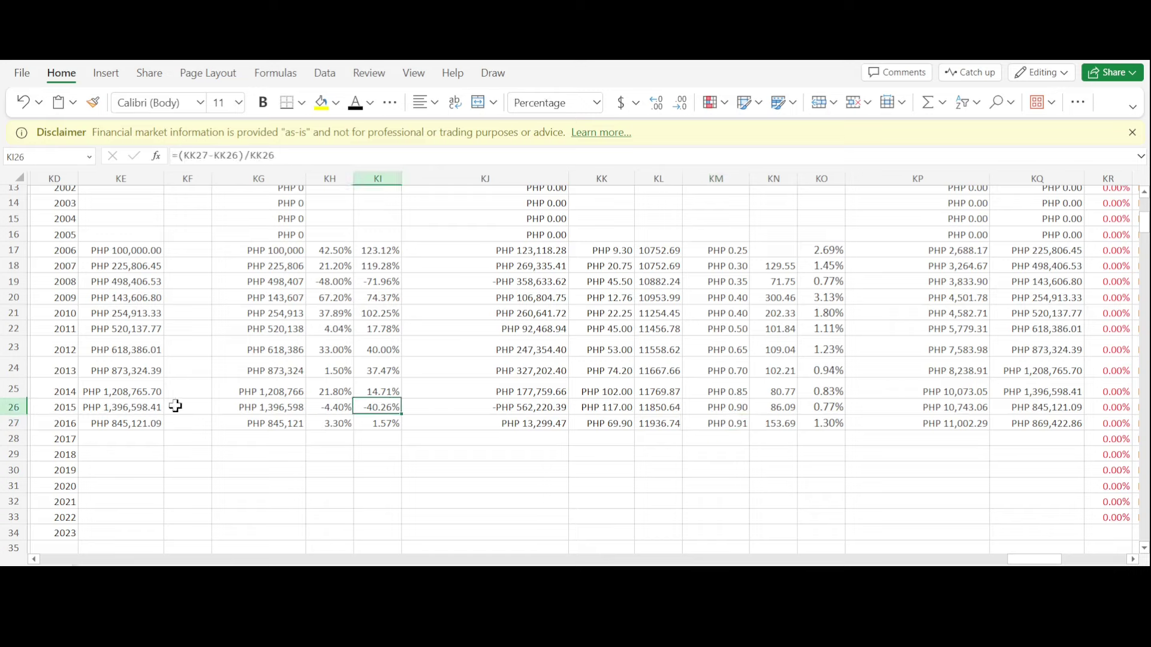
Set the 2017 row's text colour to black from Capital through Ending Value and check its ICT gain and dividend rate.
left_click_drag(121, 440, 1022, 434)
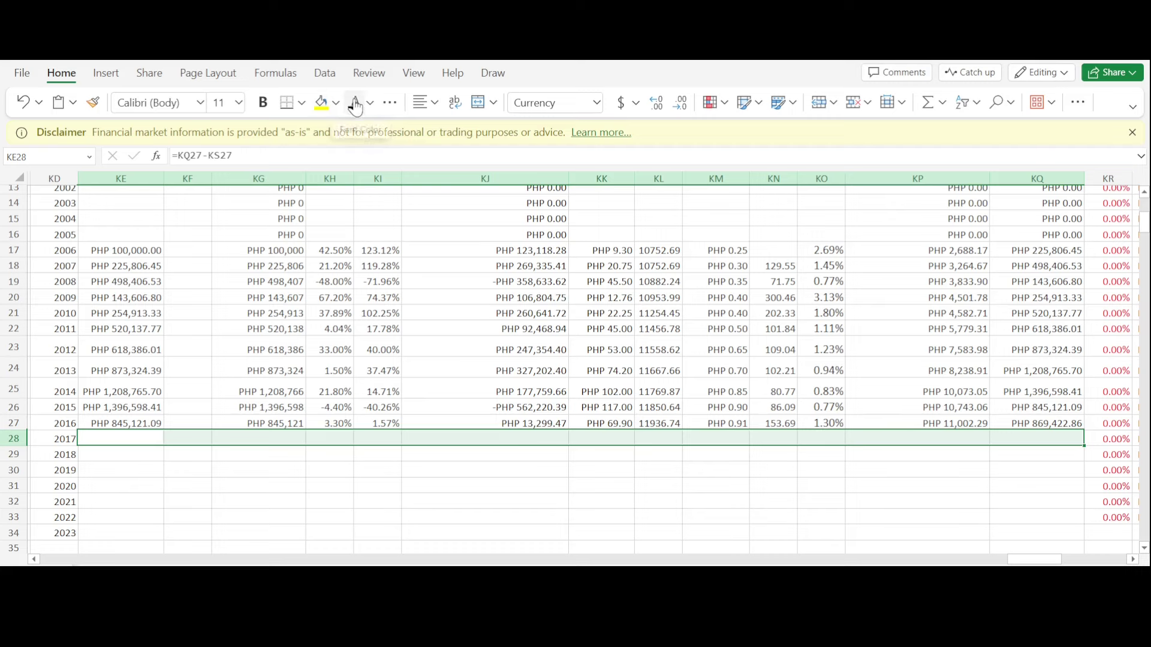
key("ctrl+d")
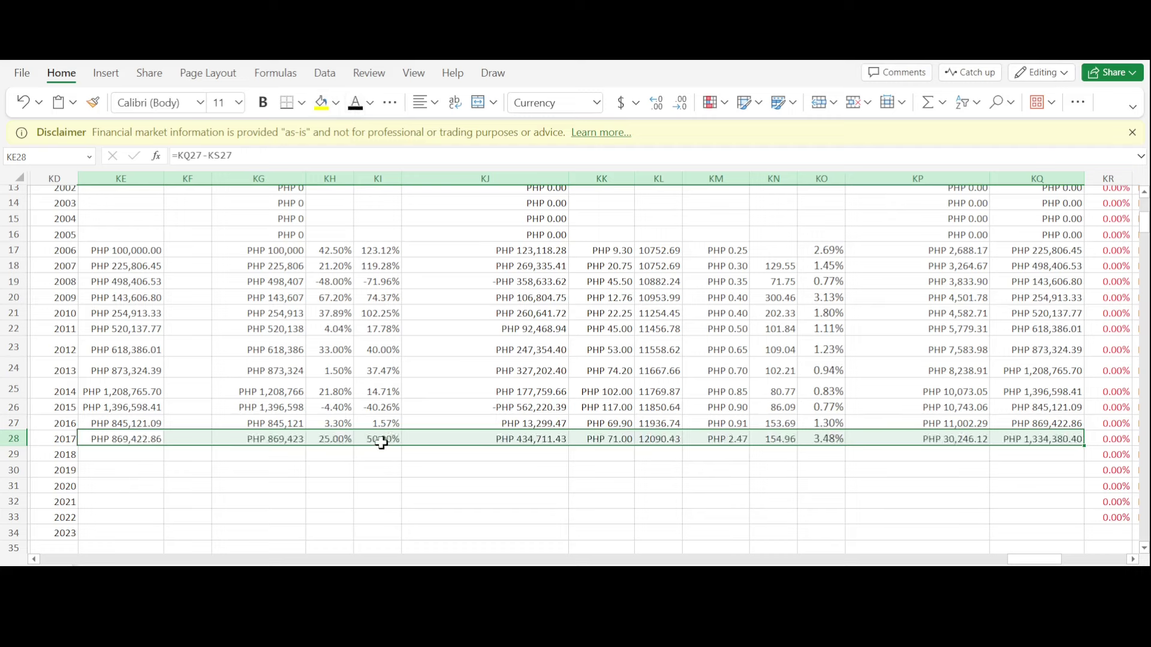
left_click(404, 468)
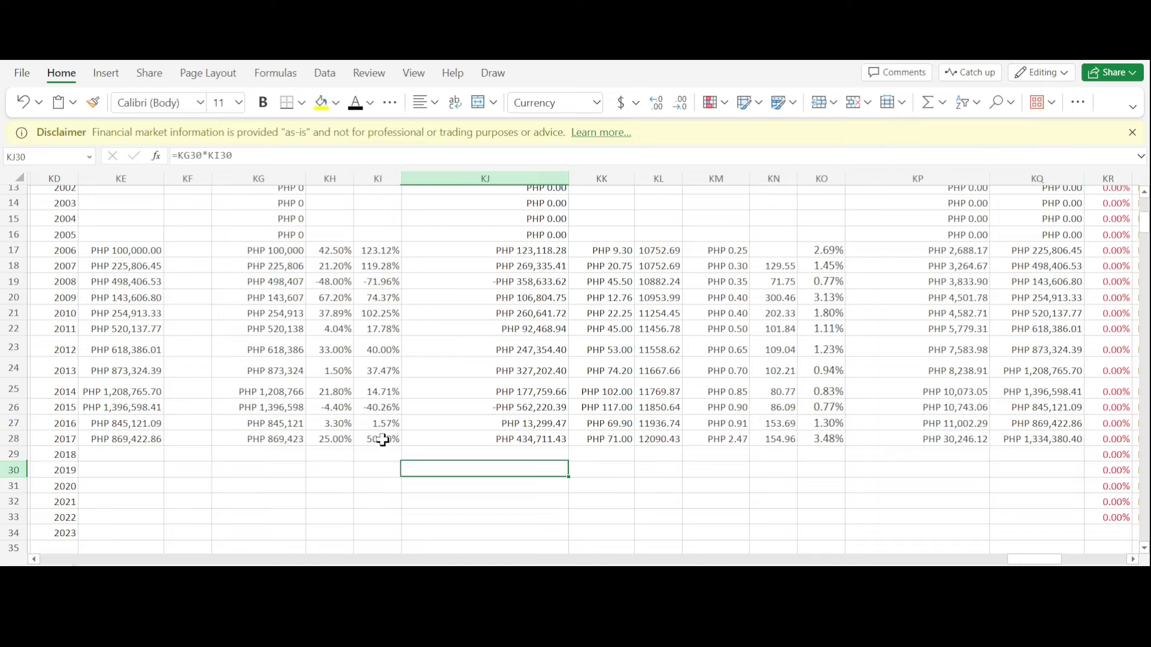
left_click(399, 441)
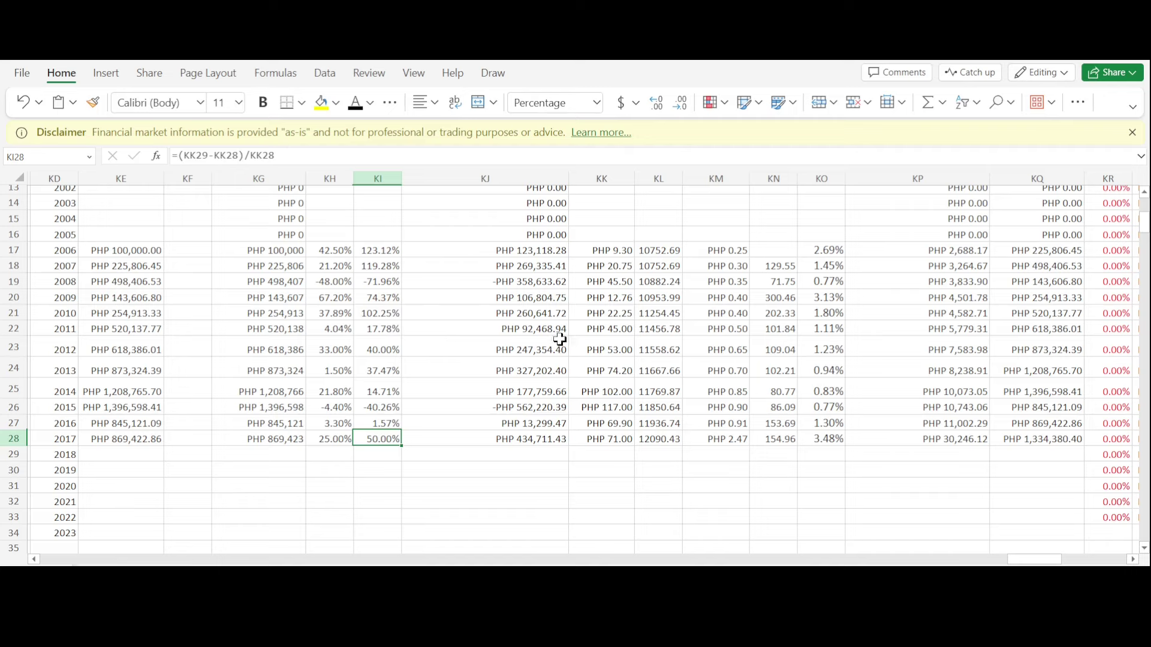
left_click(734, 441)
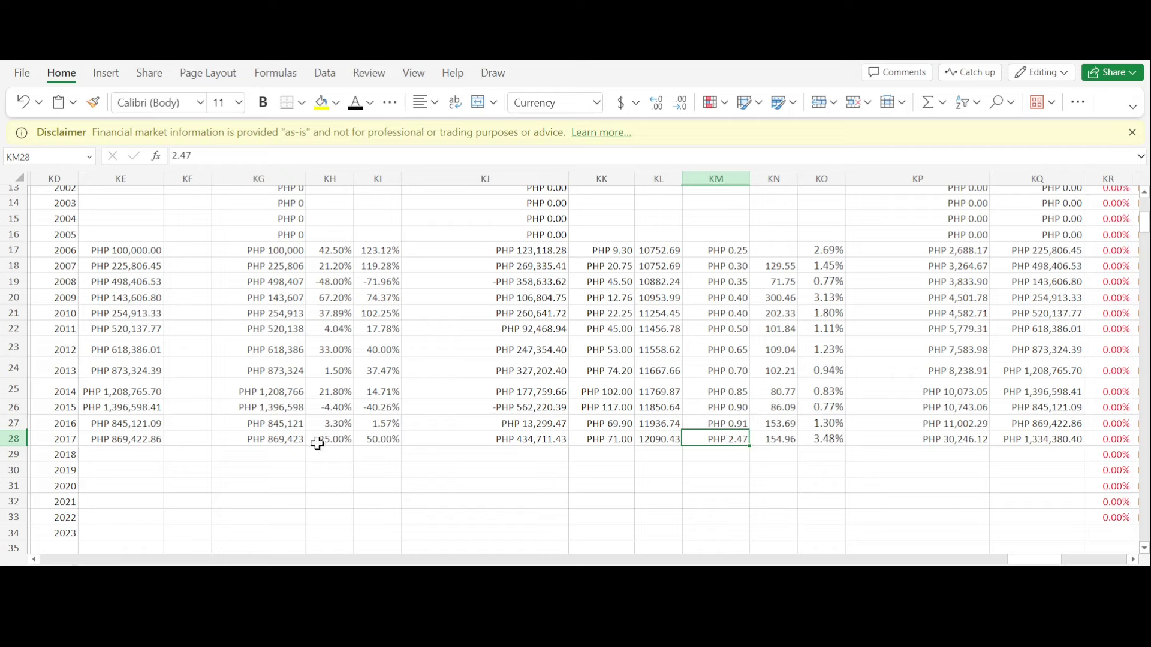
Set the 2018 row's text colour to black from Capital through Ending Value and check its PSEi gain and dividend rate.
left_click_drag(103, 456, 1032, 454)
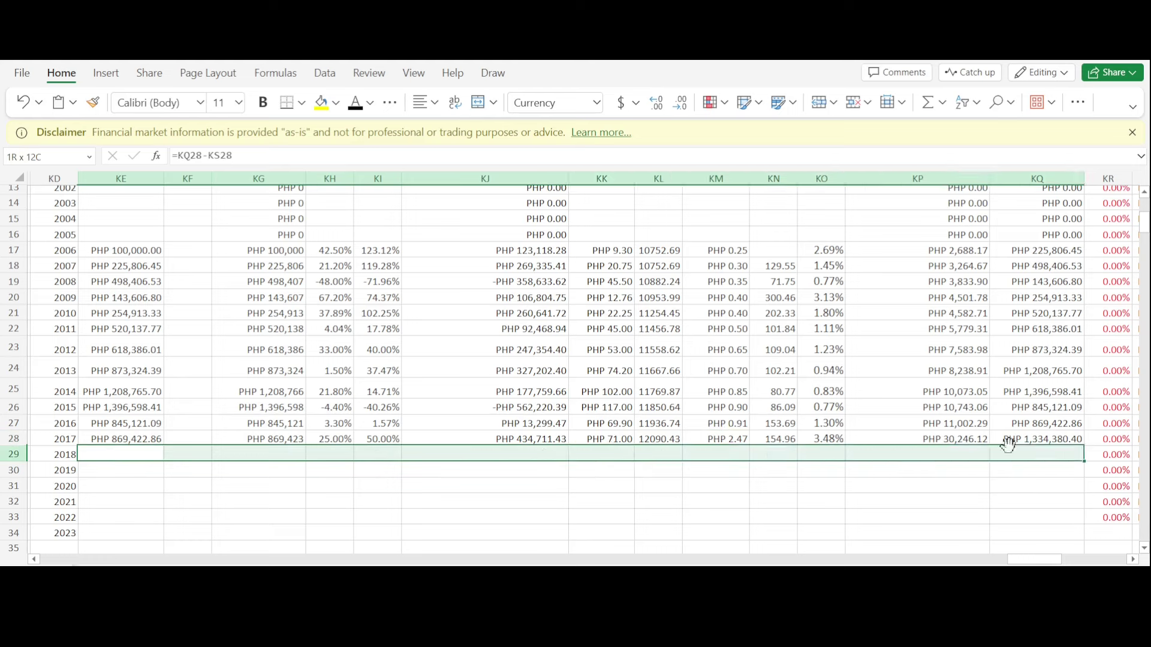
key("ctrl+d")
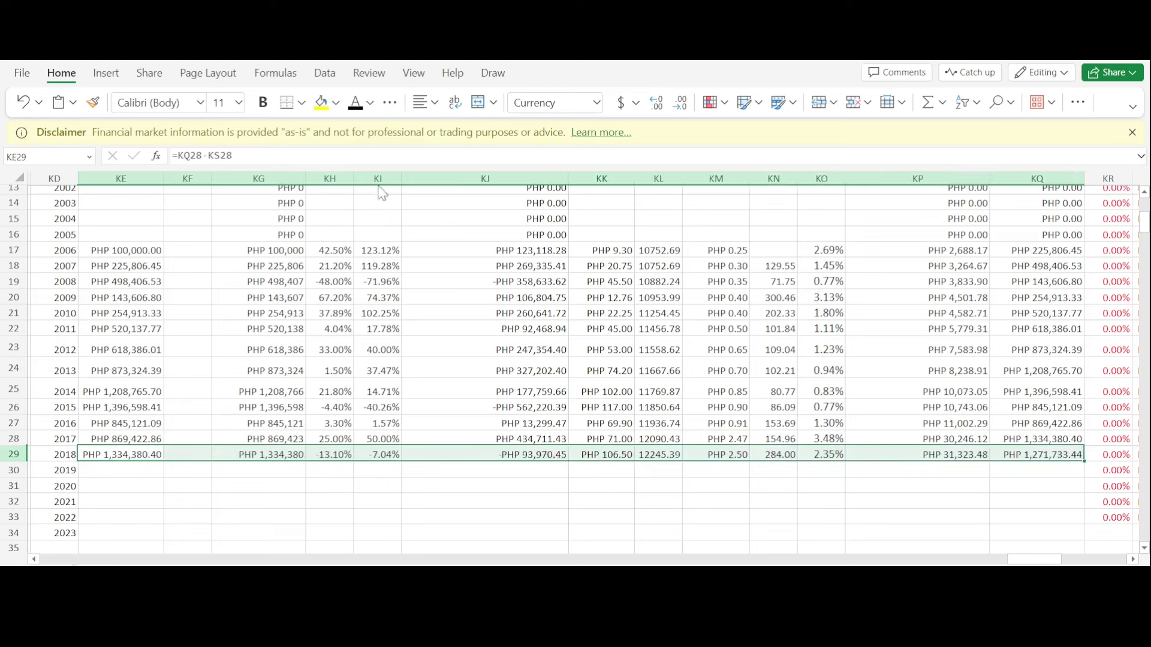
left_click(329, 454)
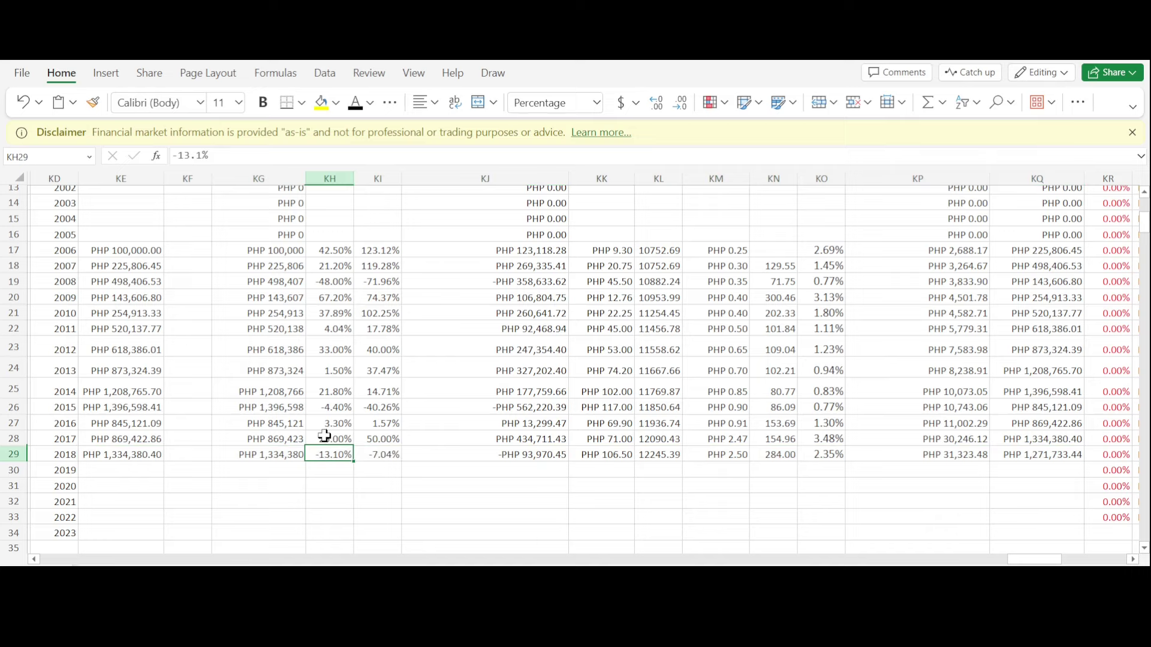
left_click(731, 457)
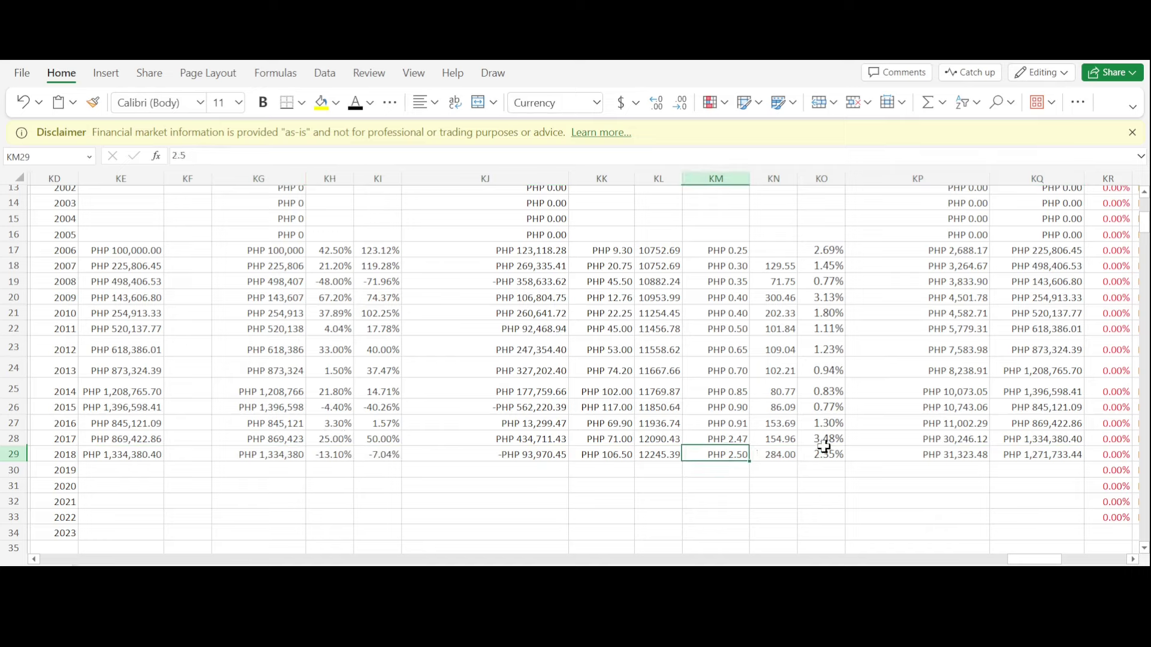
Set the 2019 row's text colour to black from Capital through Ending Value and compare its dividend rate with 2018's.
left_click_drag(95, 470, 1056, 470)
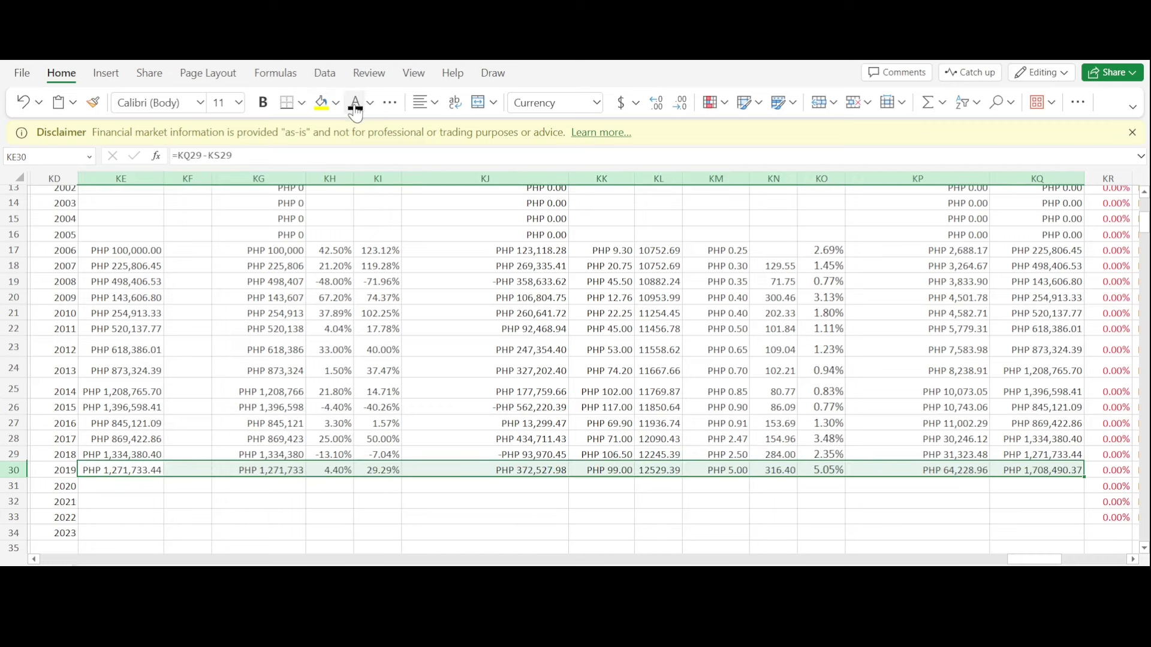
left_click(396, 471)
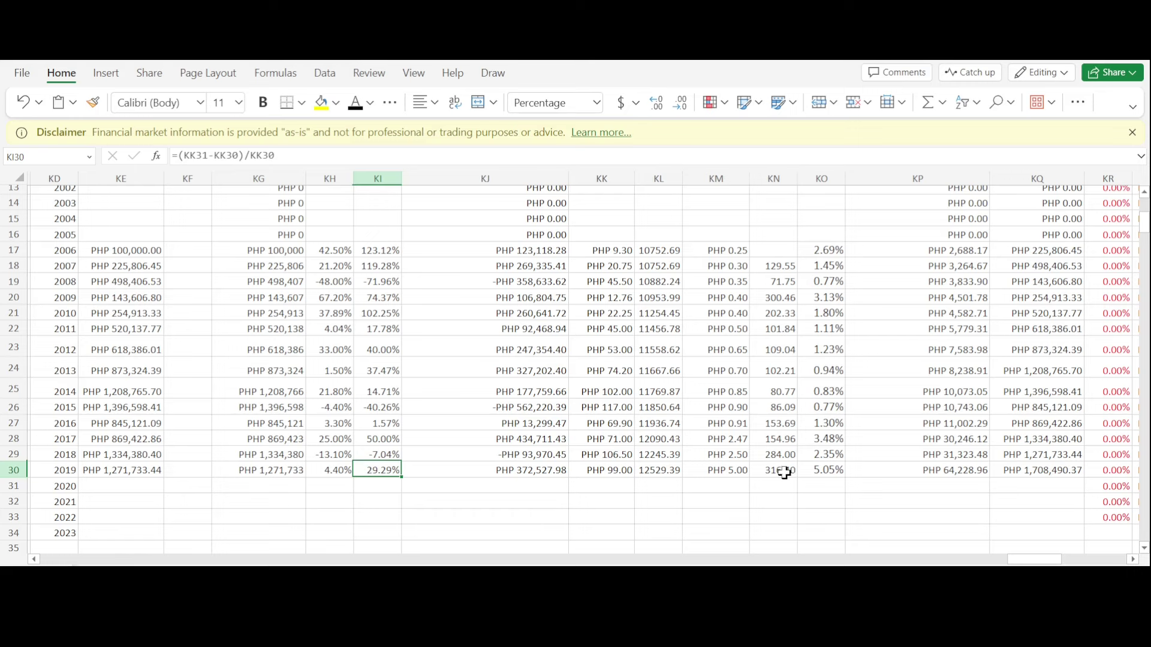
left_click(730, 472)
scroll(809, 367, "up", 2)
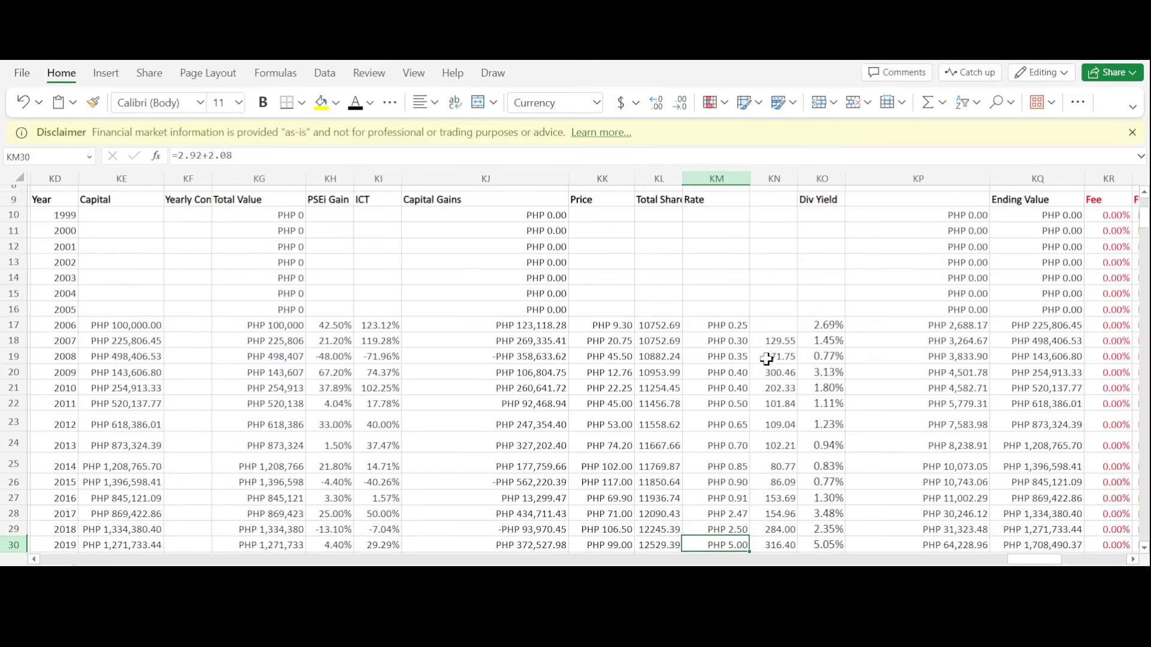
scroll(759, 357, "down", 2)
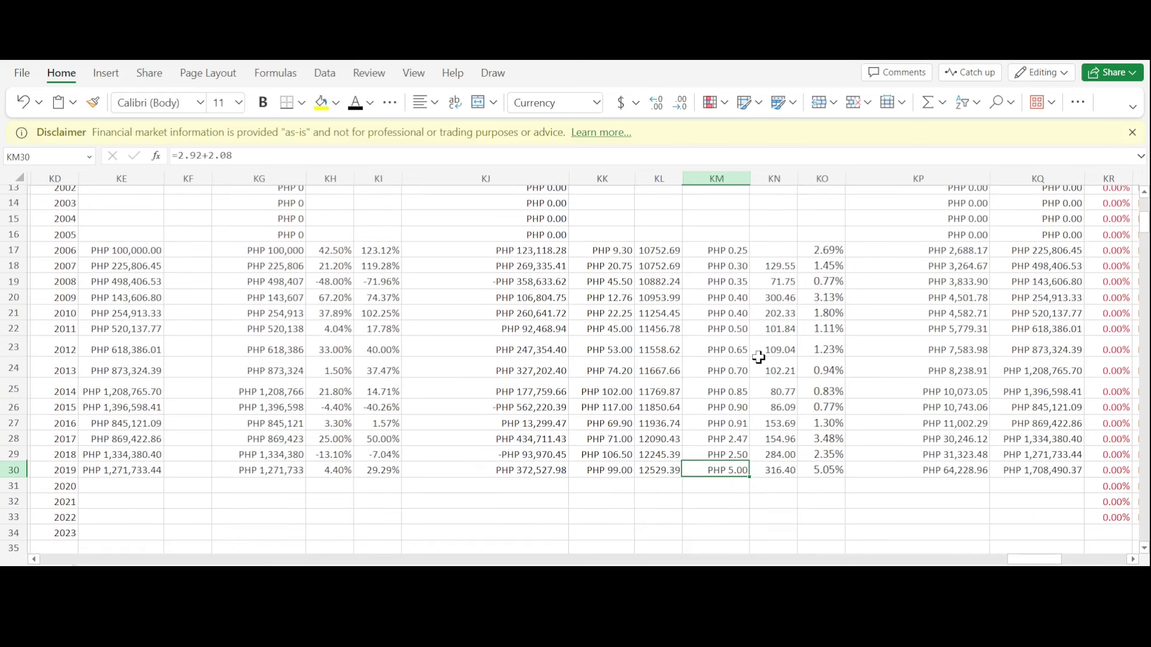
left_click(731, 452)
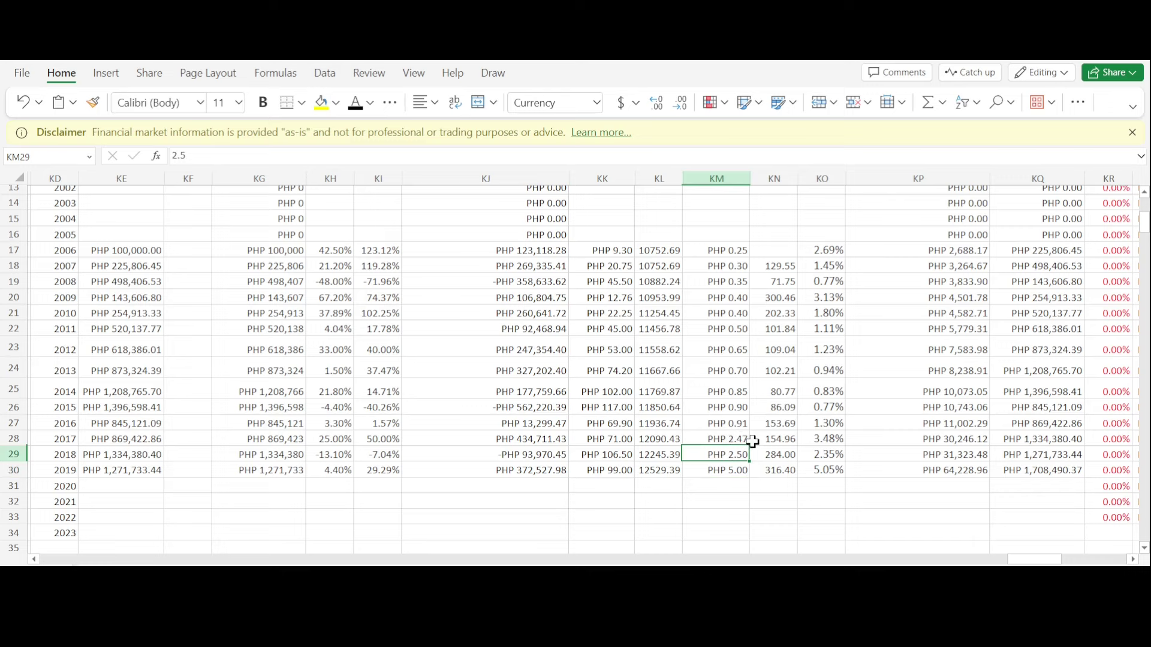
left_click(727, 470)
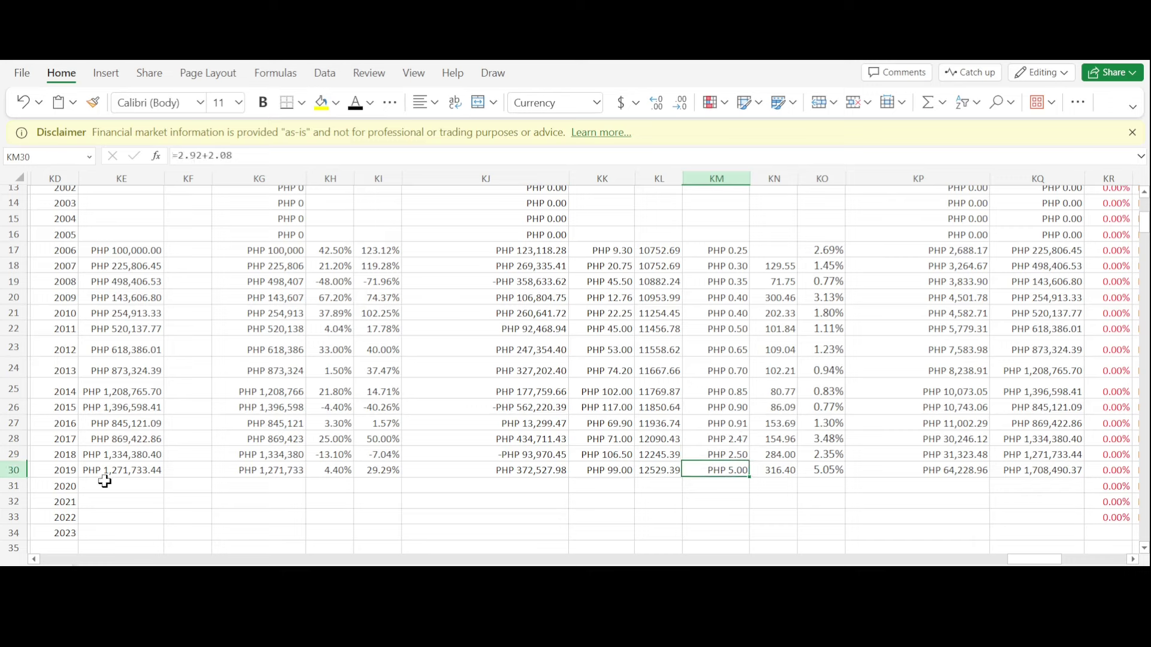
Set the 2020 row's text colour to black from Capital through Ending Value and check its ICT gain and dividend rate.
left_click_drag(98, 486, 1028, 486)
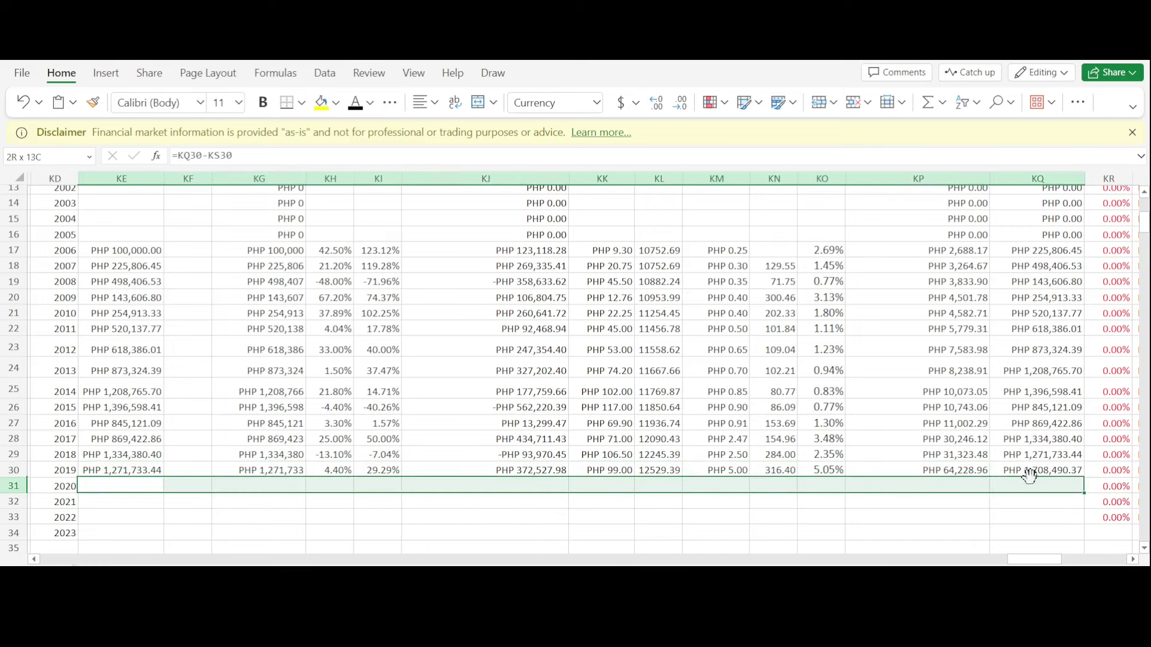
key("ctrl+d")
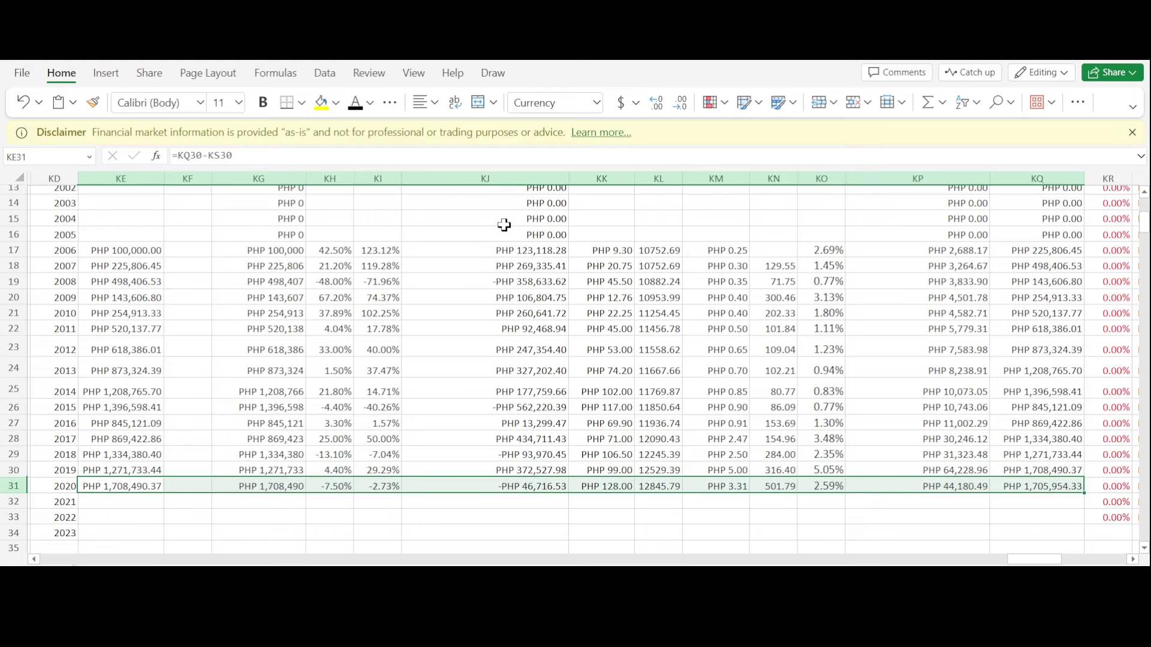
left_click(380, 484)
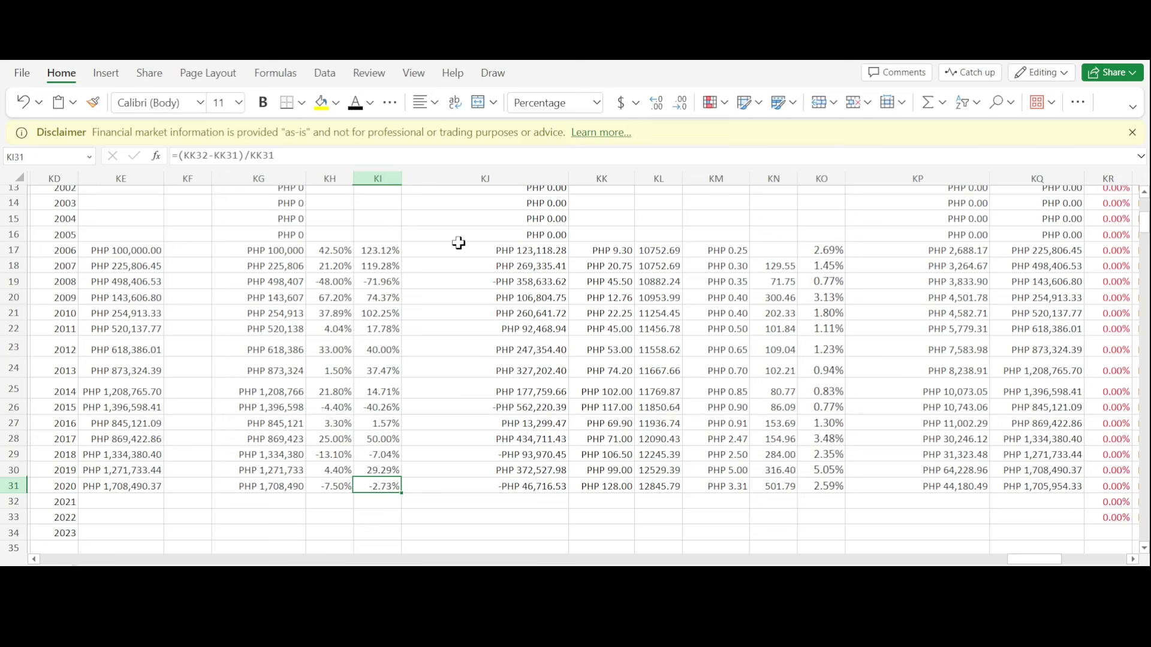
scroll(223, 369, "down", 2)
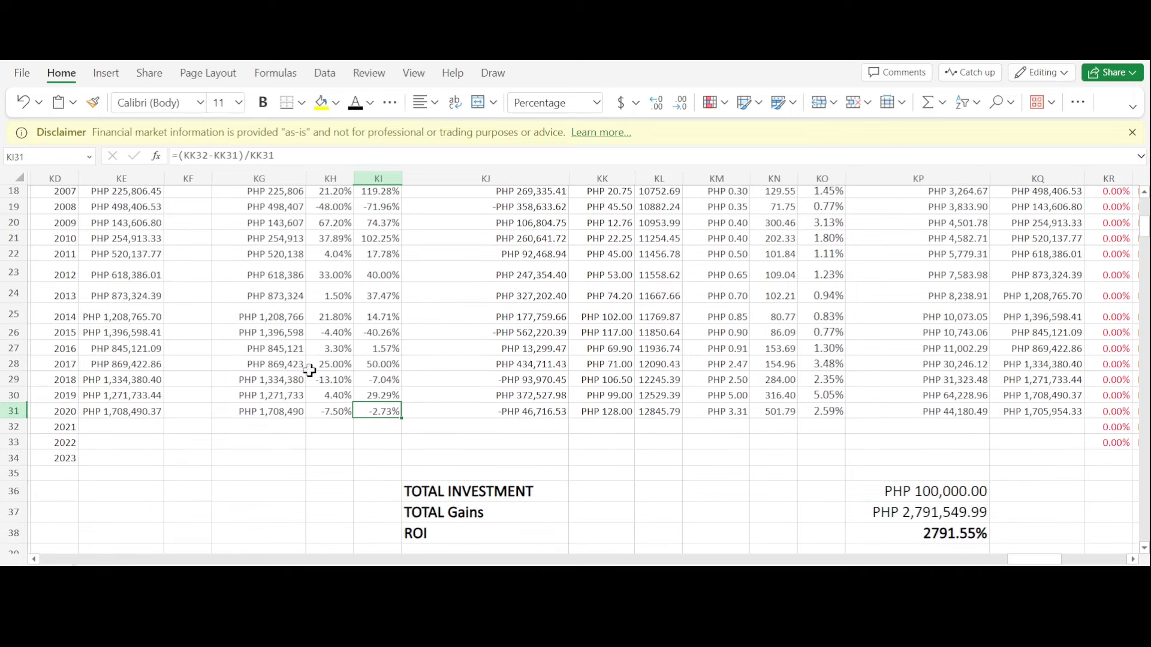
left_click(732, 411)
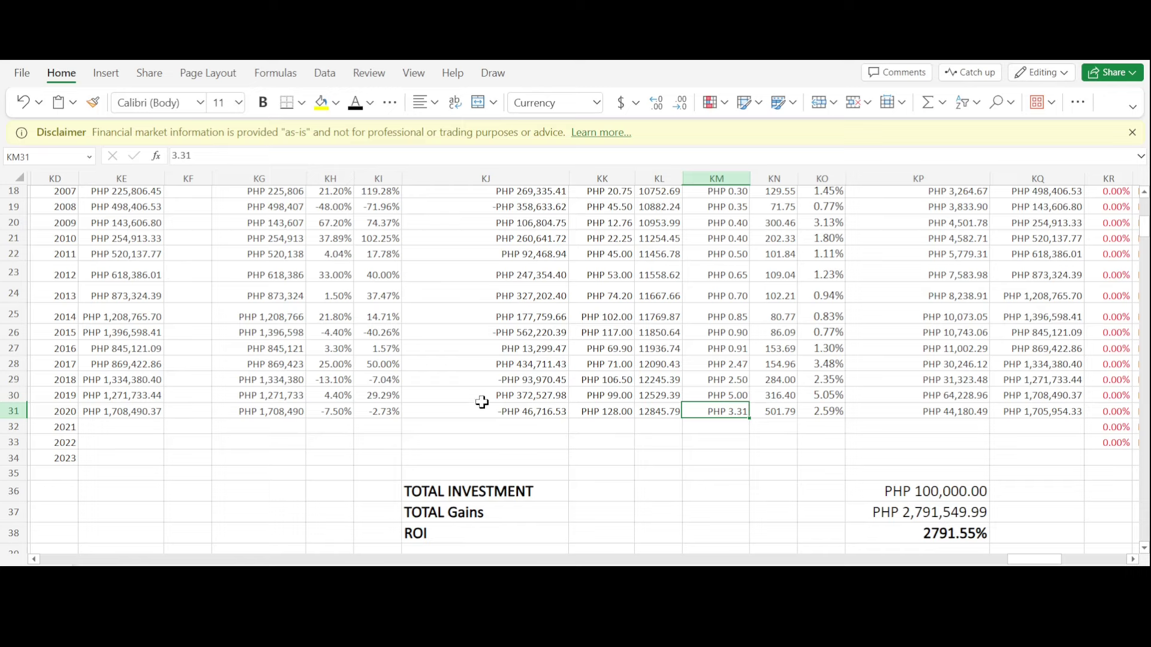
Set the 2021 row's text colour to black from Capital through Ending Value and compare its dividend rate with 2019's and 2020's.
left_click_drag(123, 426, 1043, 423)
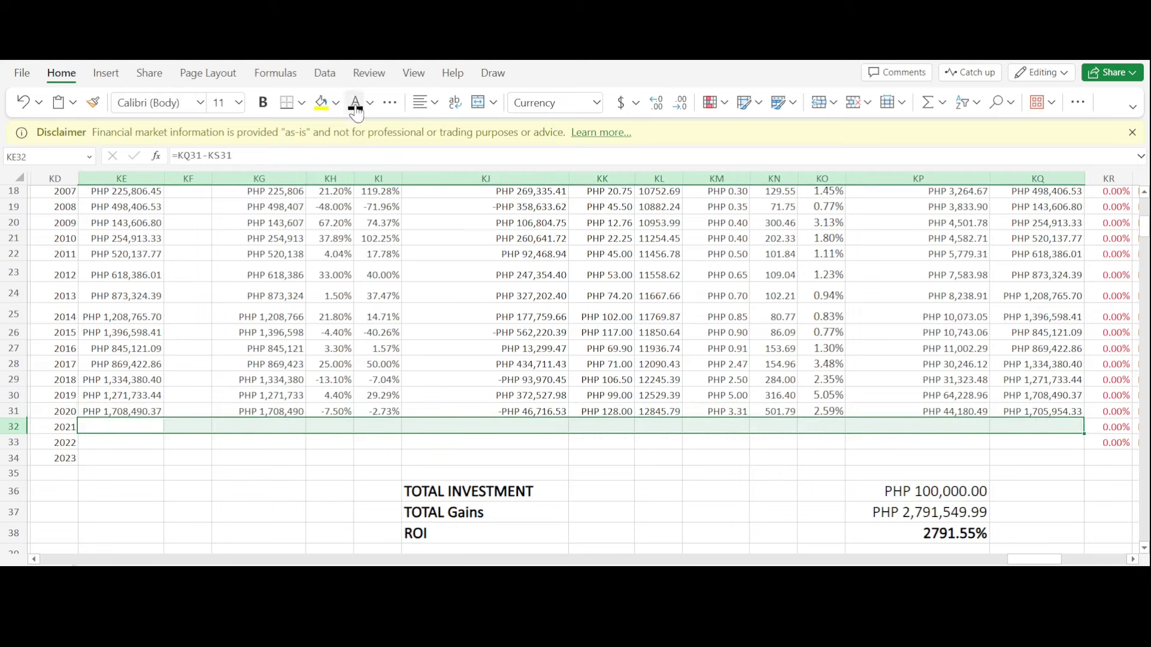
key("ctrl+d")
left_click(386, 431)
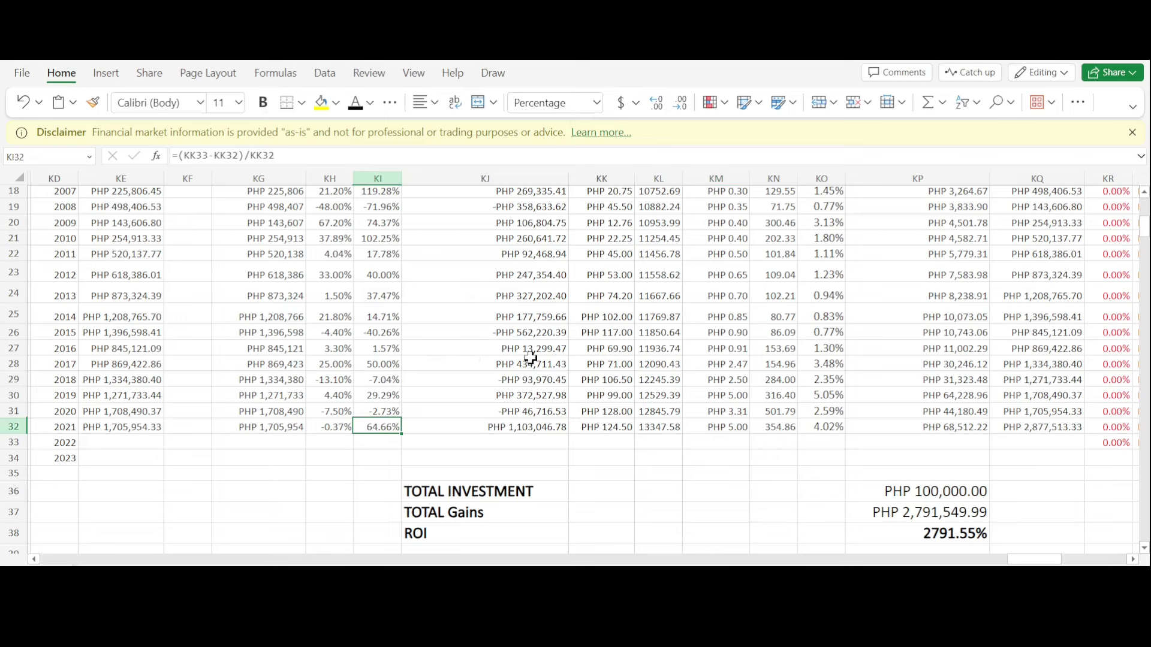
left_click(741, 428)
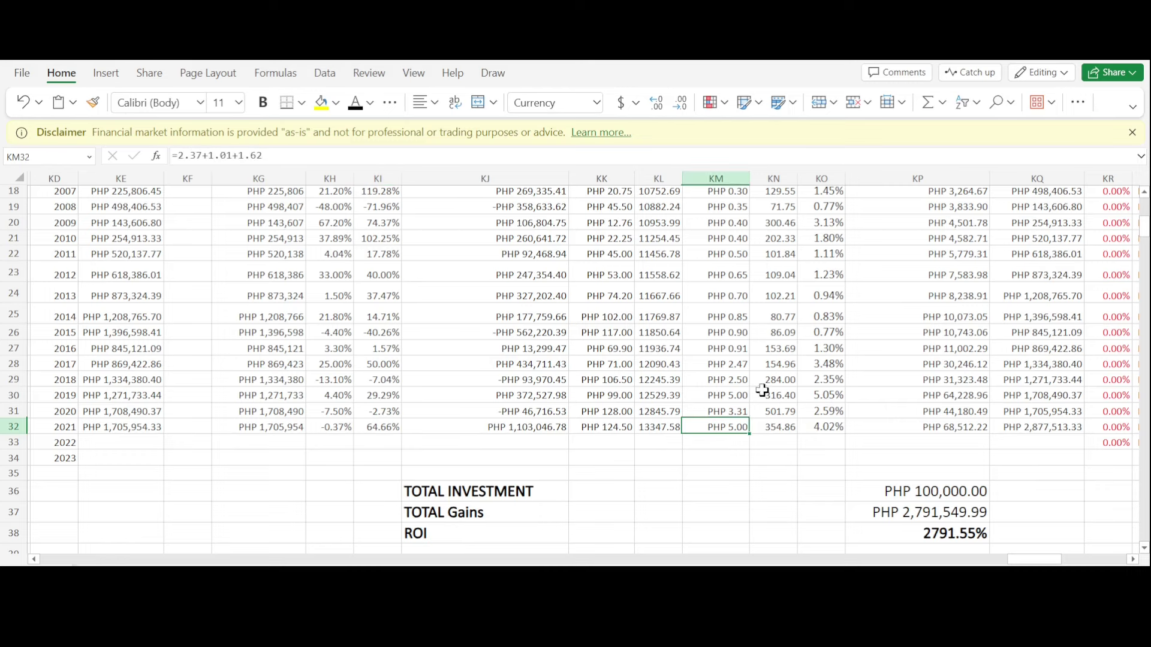
left_click(730, 396)
left_click(742, 412)
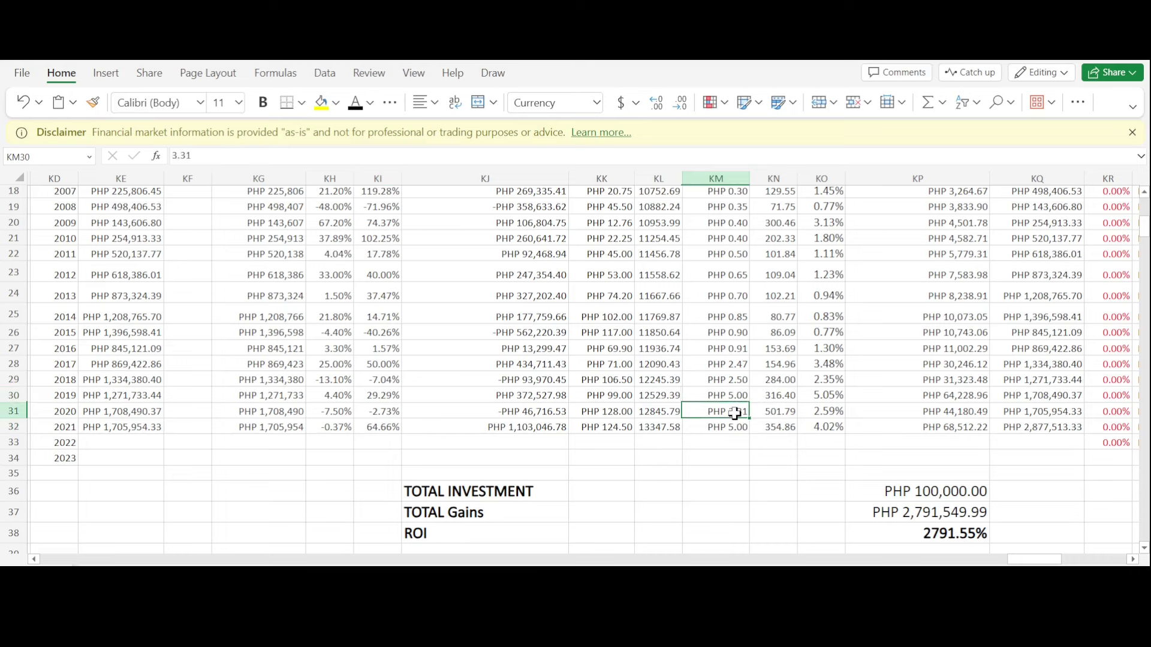
left_click(738, 427)
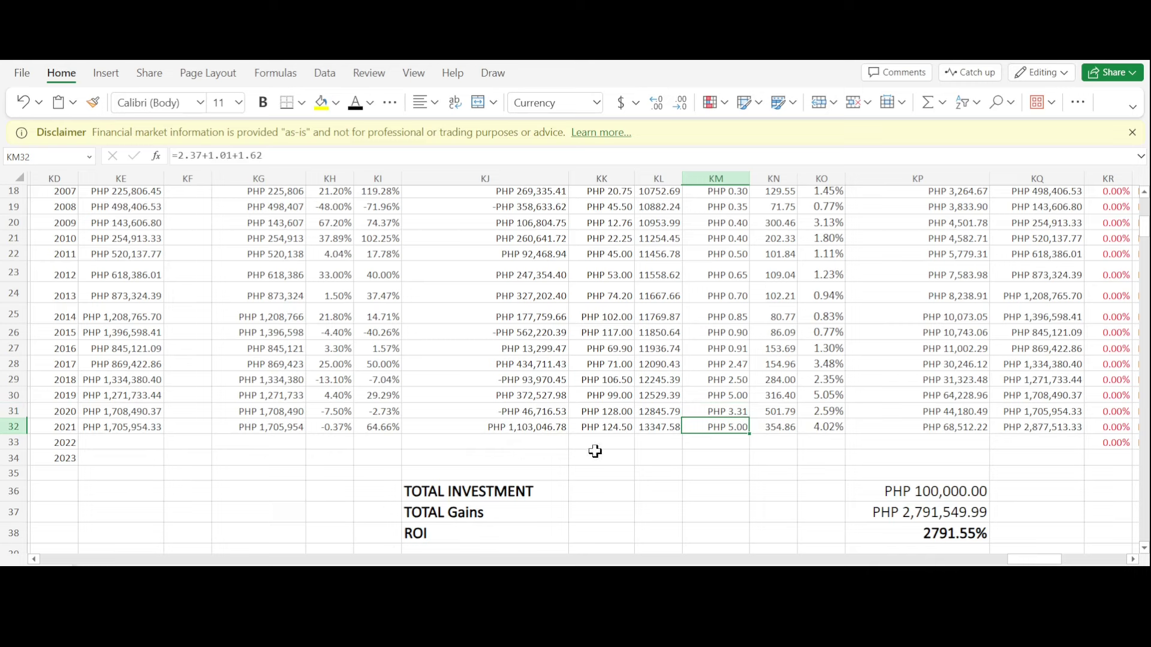
Set the 2022 row's text colour to black from Capital through Ending Value and compare its ICT gain and dividend rate with earlier years.
left_click_drag(120, 443, 1046, 446)
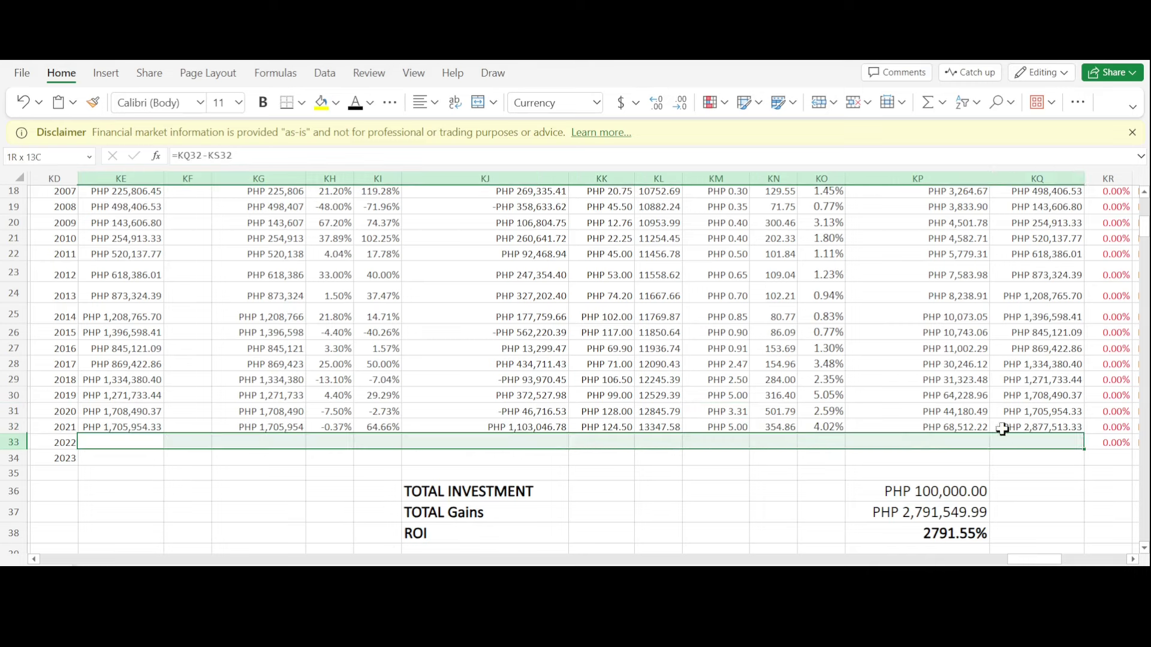
key("ctrl+d")
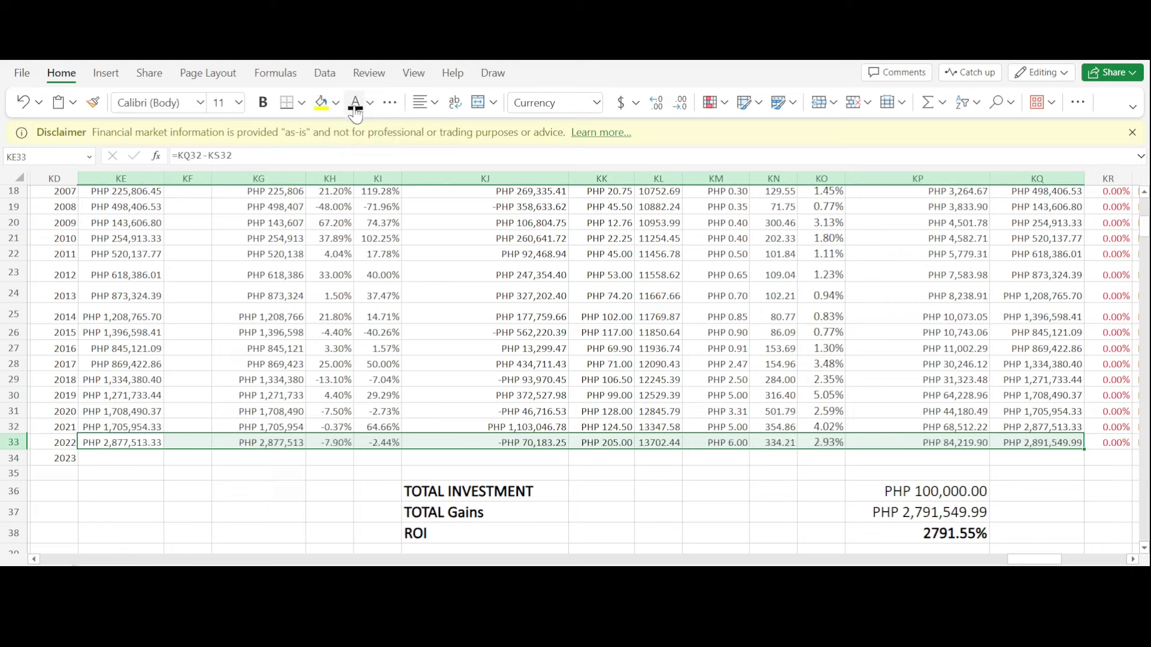
left_click(380, 438)
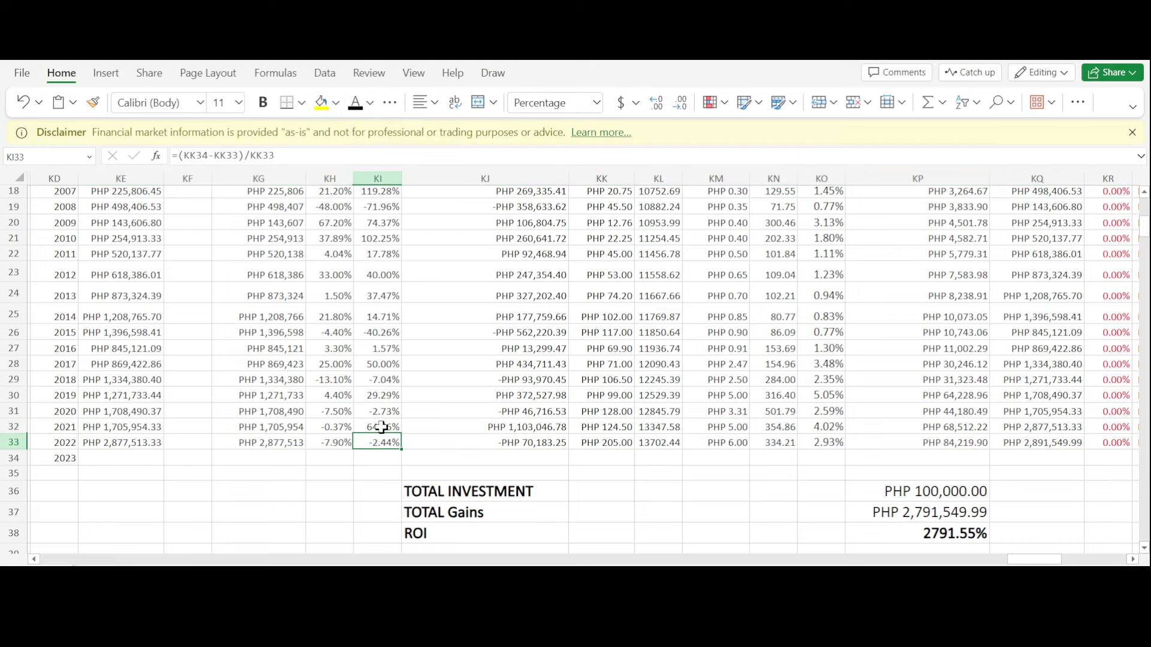
left_click(732, 442)
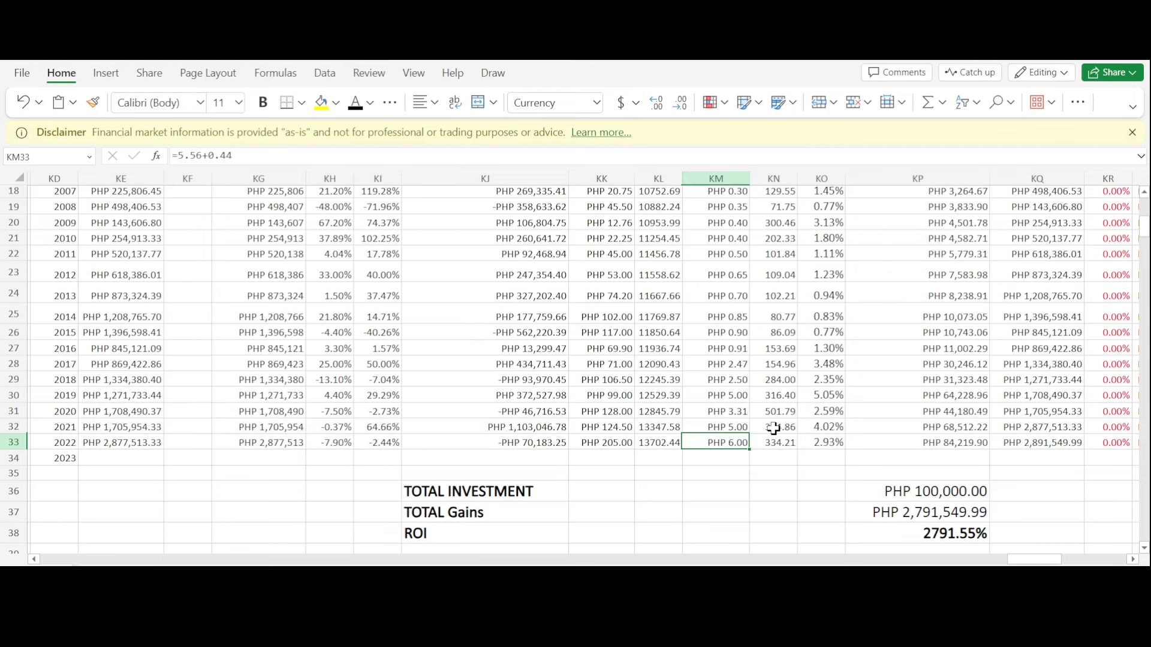
scroll(725, 433, "up", 3)
scroll(745, 444, "down", 3)
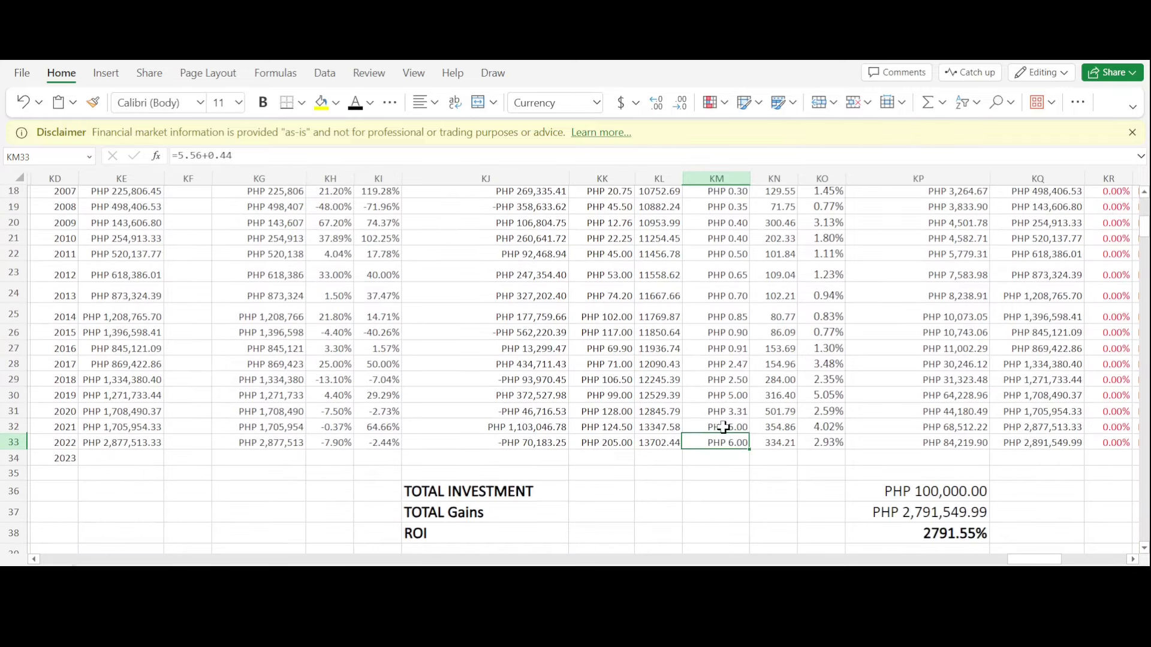
scroll(746, 446, "up", 3)
scroll(749, 448, "up", 1)
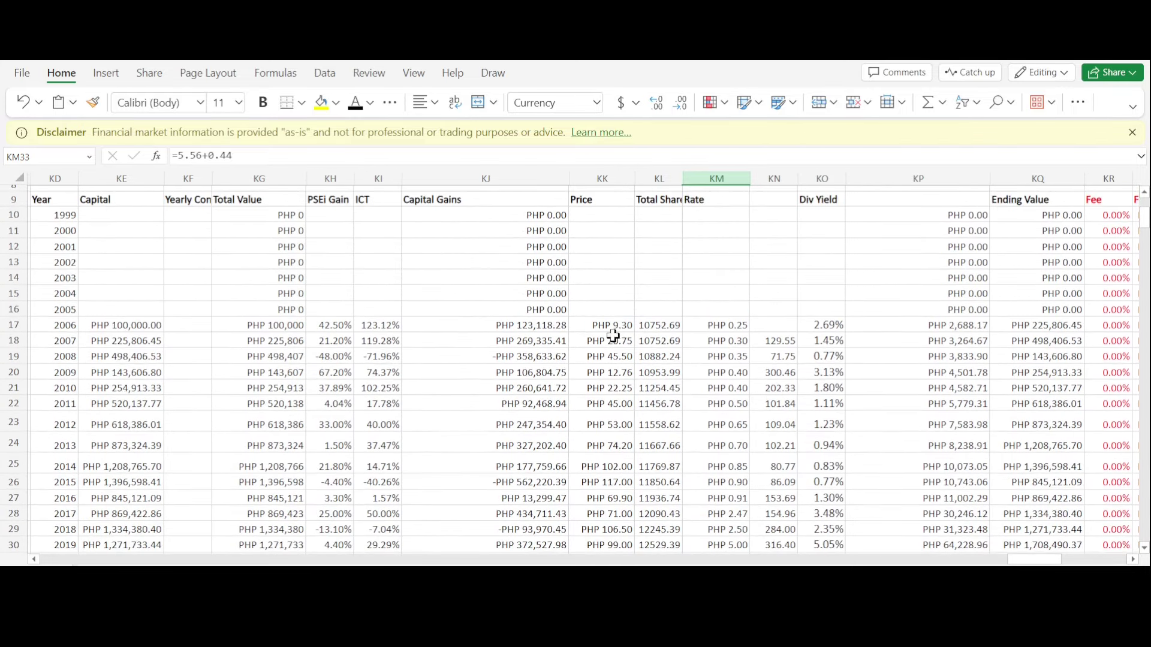
scroll(728, 295, "down", 2)
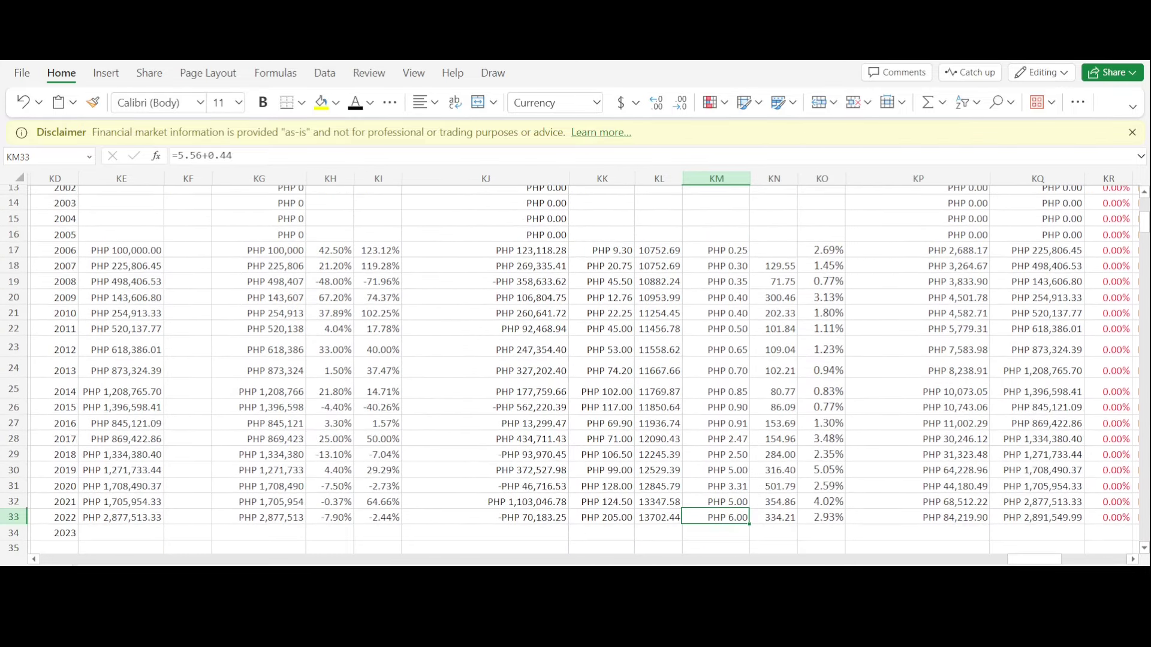
Switch to Calculator and divide the 2022 dividend rate of 6 by the 2006 share price of 9.3.
key("alt+Tab")
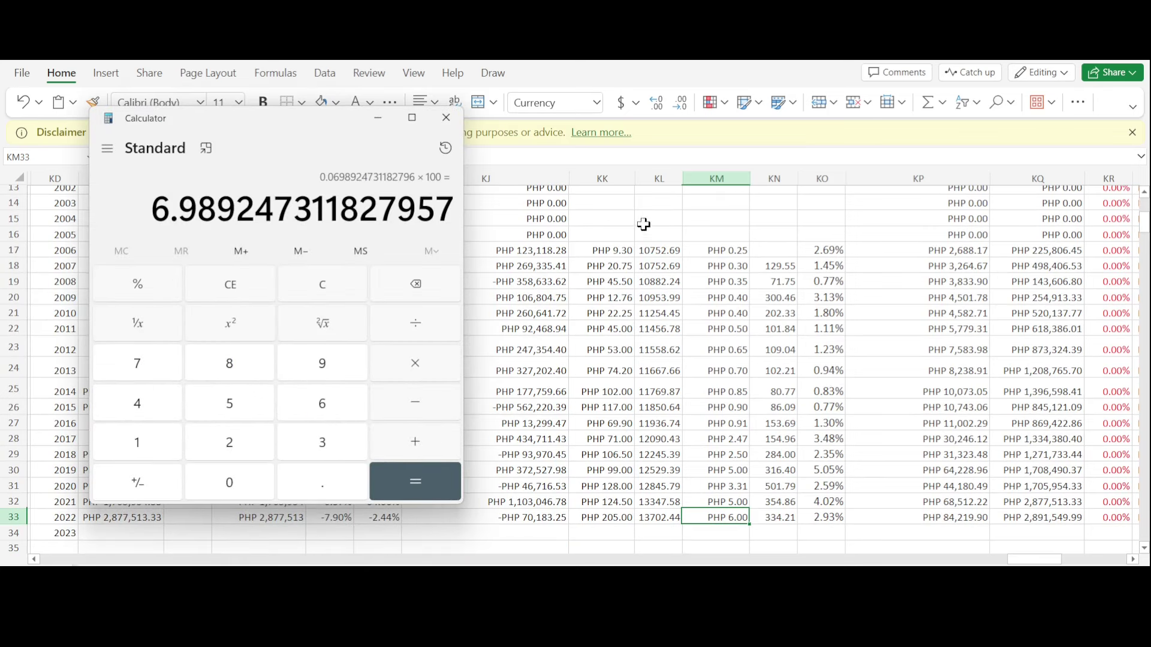
left_click(322, 403)
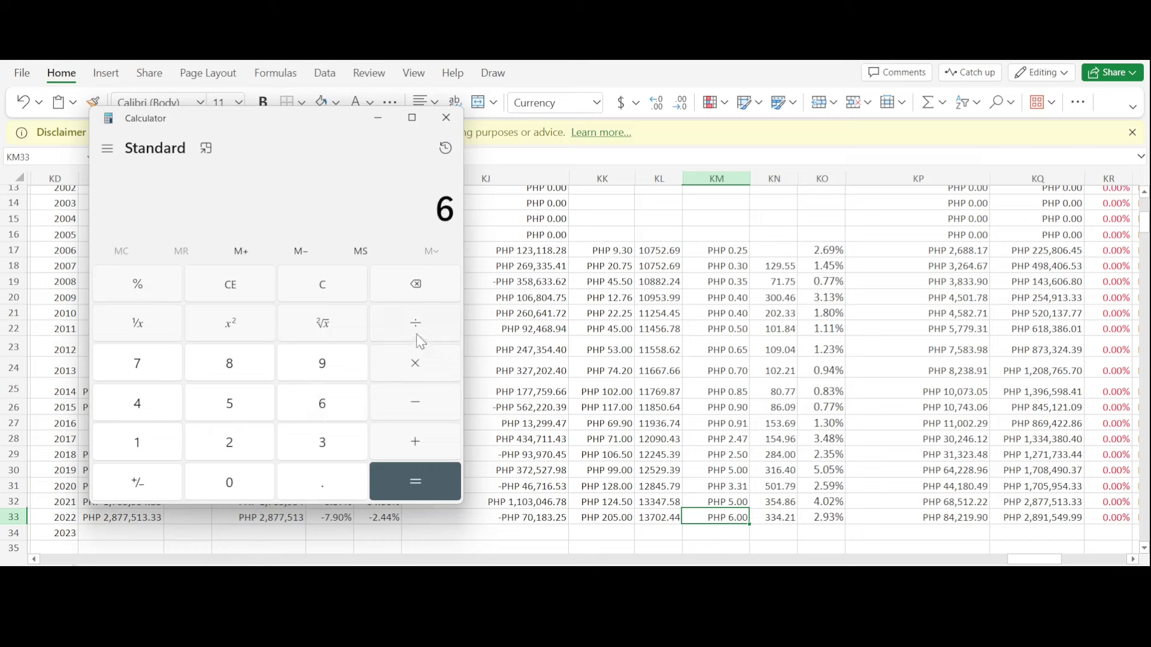
left_click(417, 326)
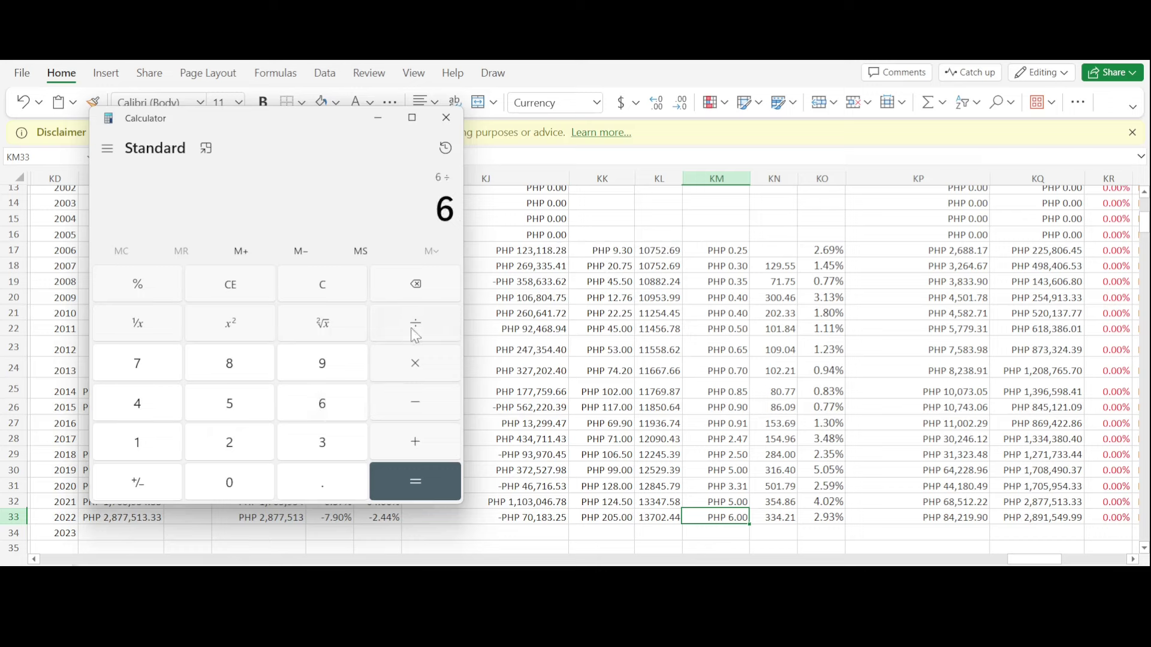
left_click(335, 366)
left_click(303, 483)
left_click(322, 443)
left_click(393, 474)
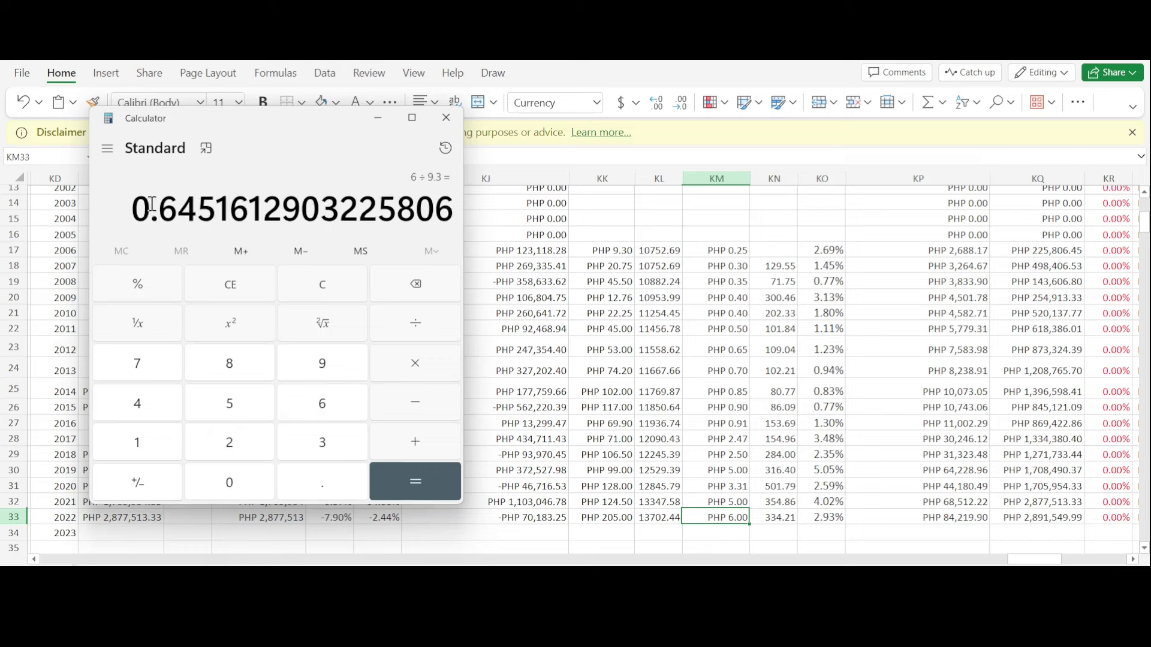
Multiply the quotient by 100 to express the yield on cost as a percentage and put Calculator away.
left_click(412, 373)
left_click(160, 444)
left_click(233, 487)
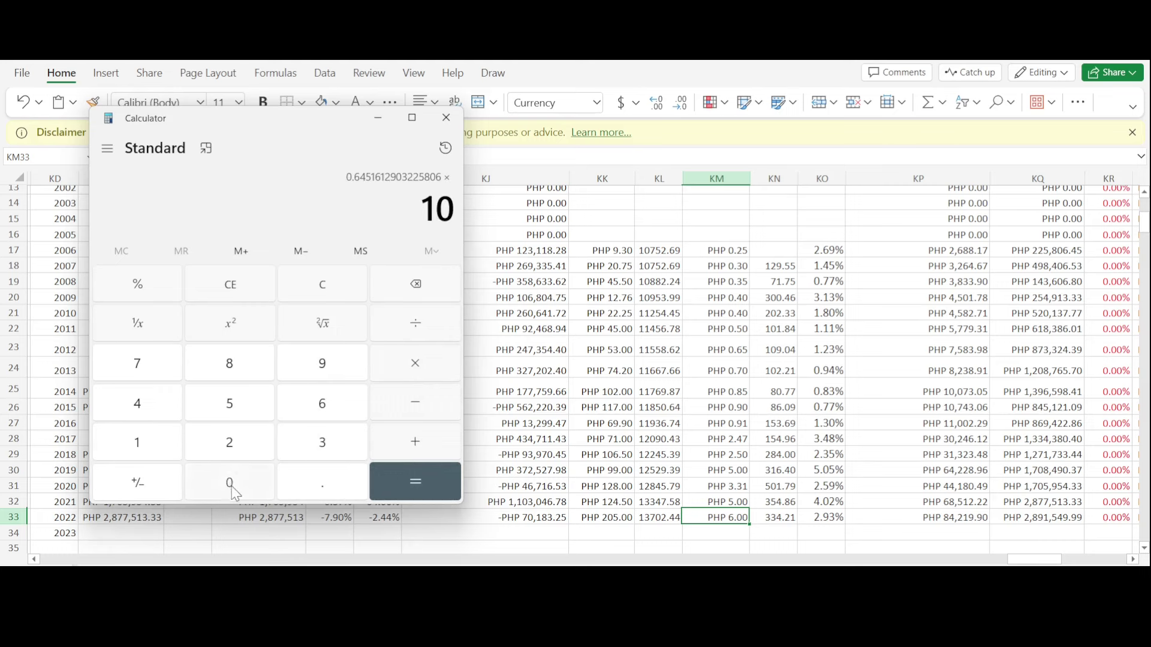
left_click(233, 488)
left_click(419, 489)
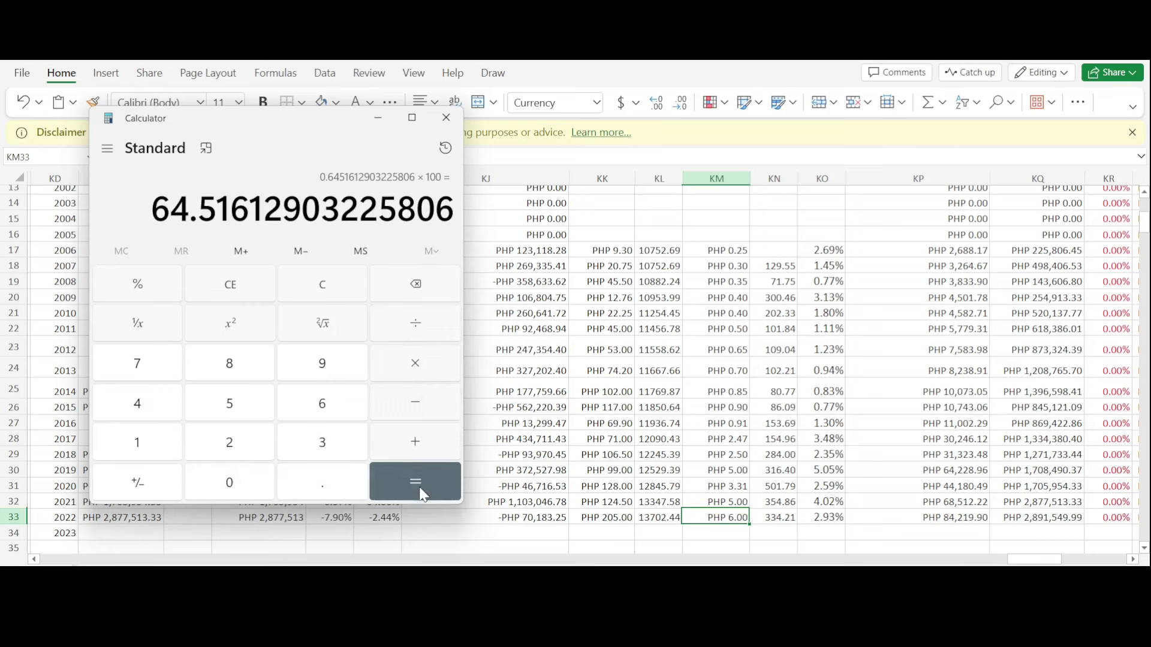
left_click(378, 118)
Examine the 2006 purchase price against the yearly dividend rates, total dividends, total gains and ROI through 2022.
scroll(710, 258, "down", 3)
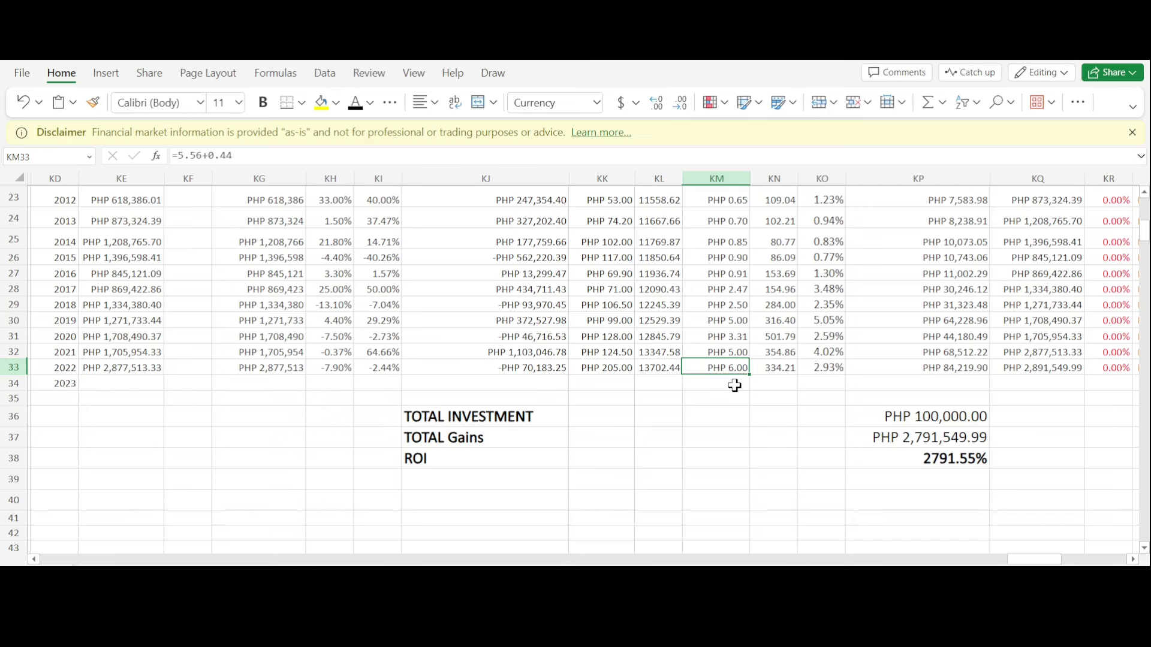
scroll(735, 385, "up", 4)
left_click(612, 248)
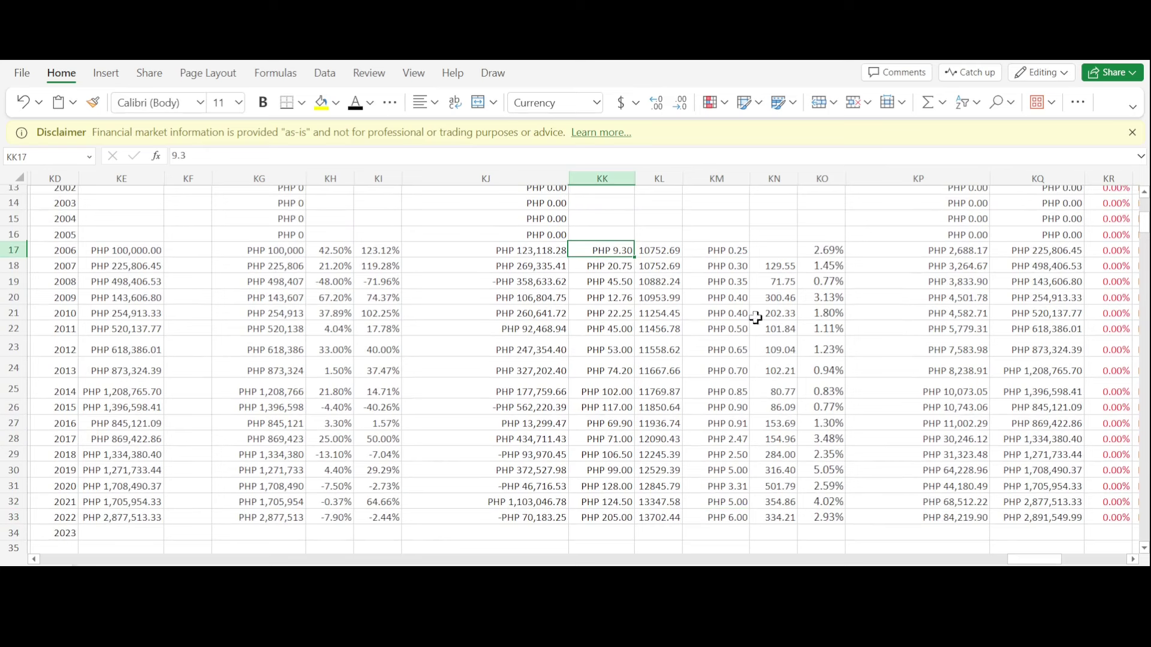
scroll(749, 323, "down", 2)
scroll(749, 323, "down", 1)
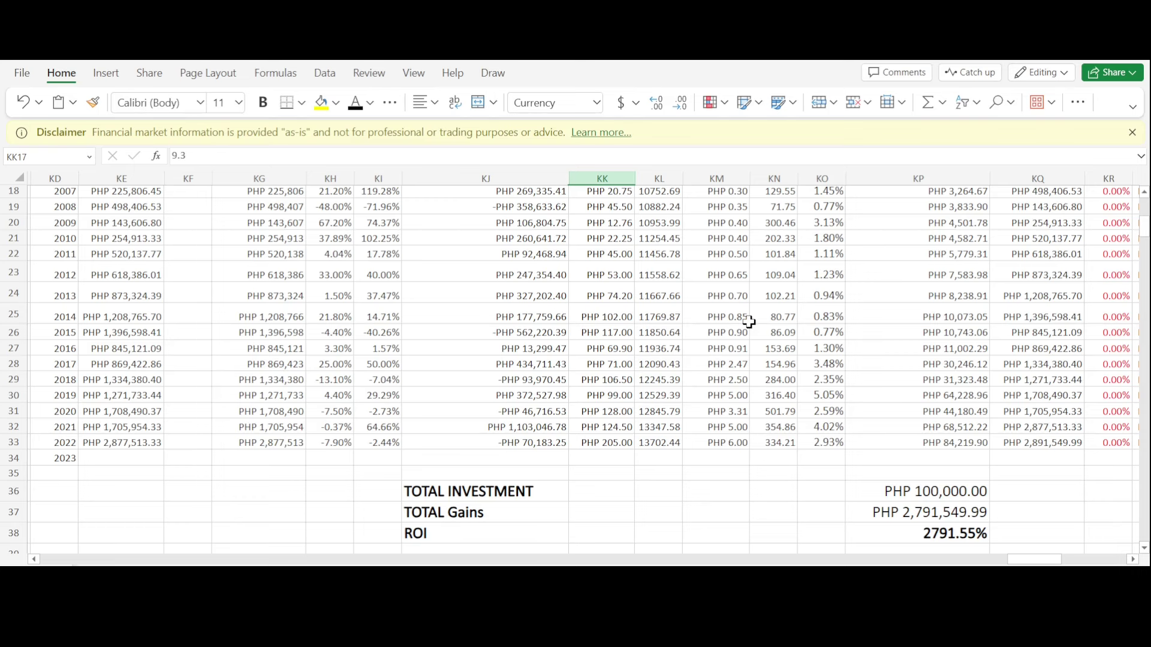
scroll(750, 322, "up", 3)
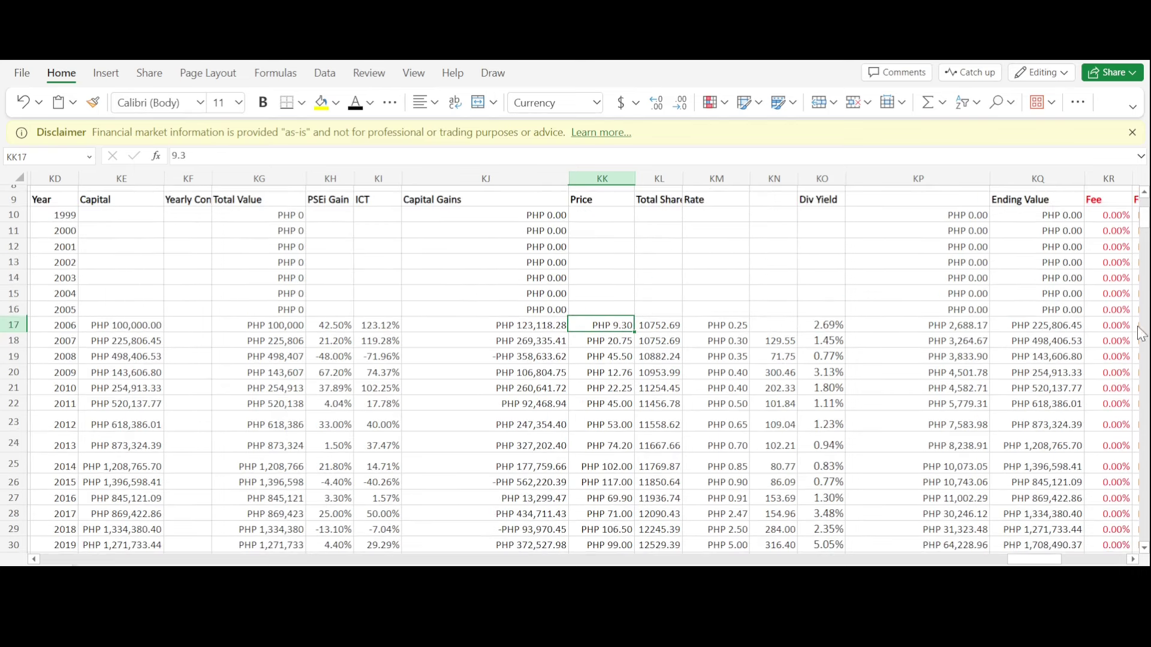
scroll(773, 328, "down", 5)
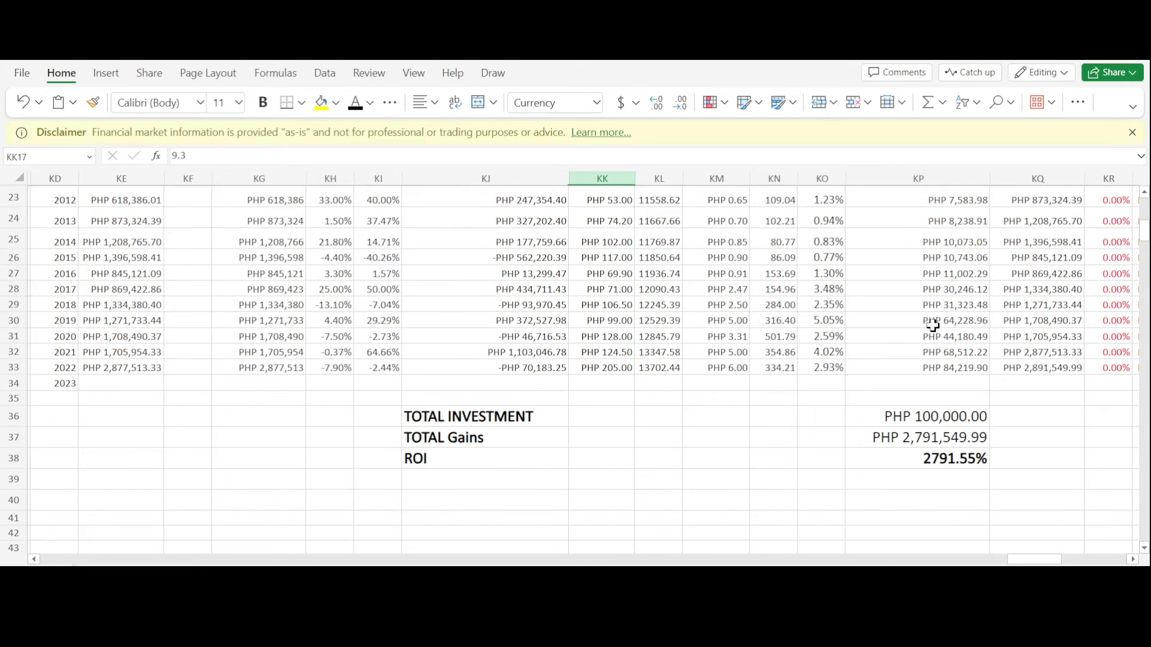
scroll(735, 270, "up", 3)
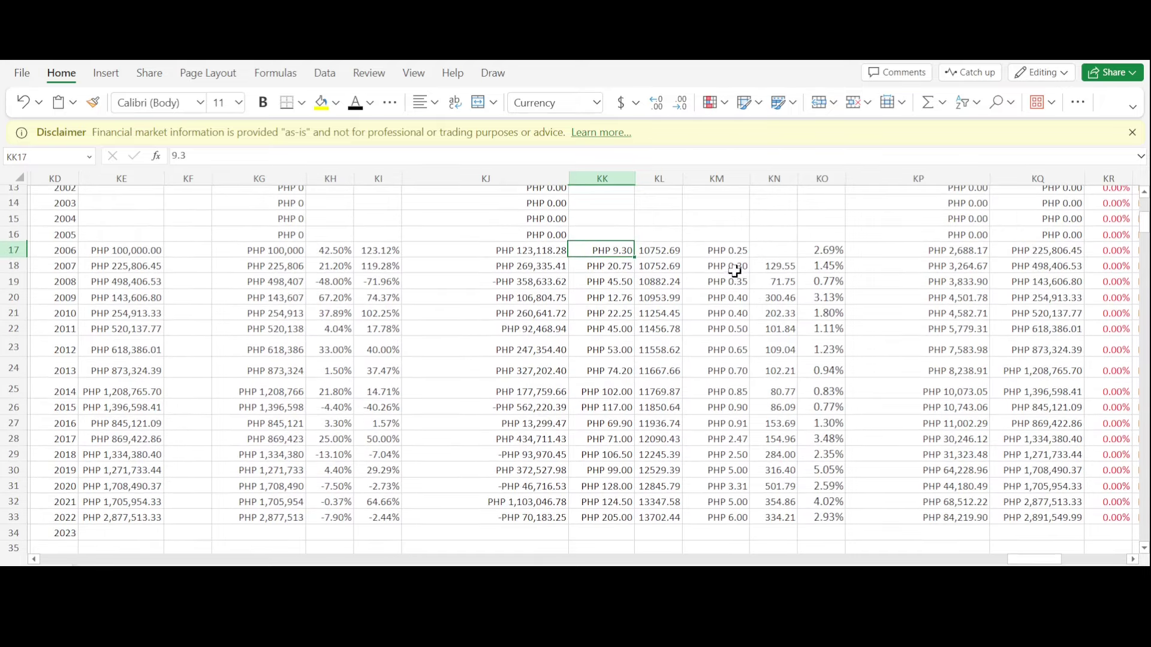
scroll(733, 288, "down", 3)
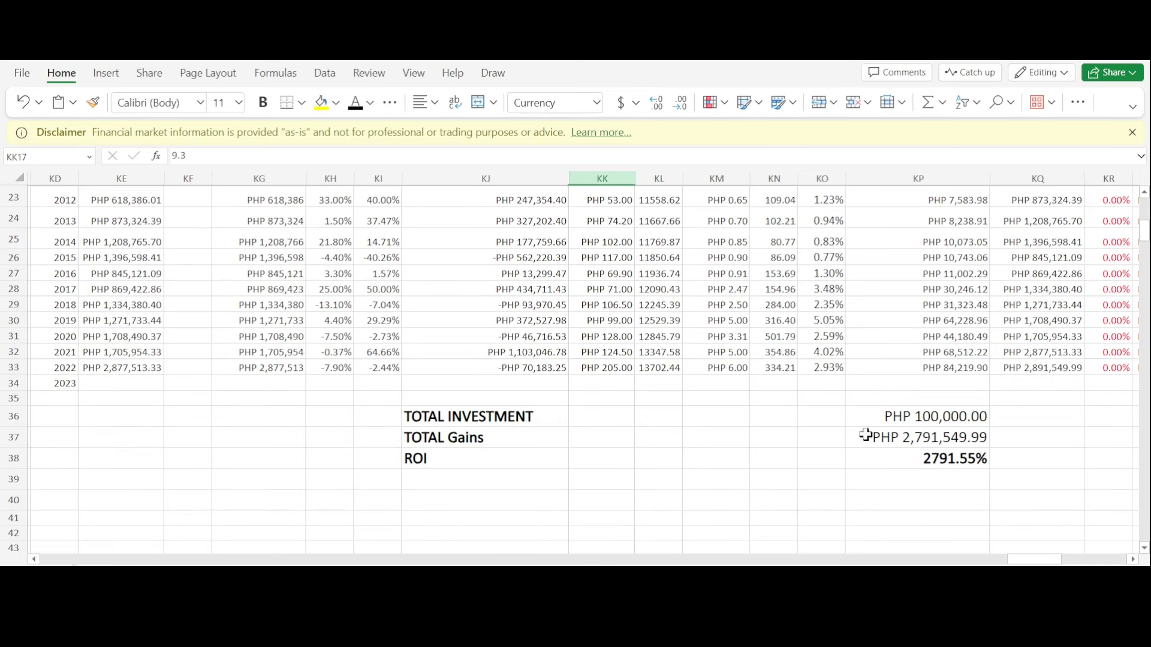
scroll(660, 503, "up", 3)
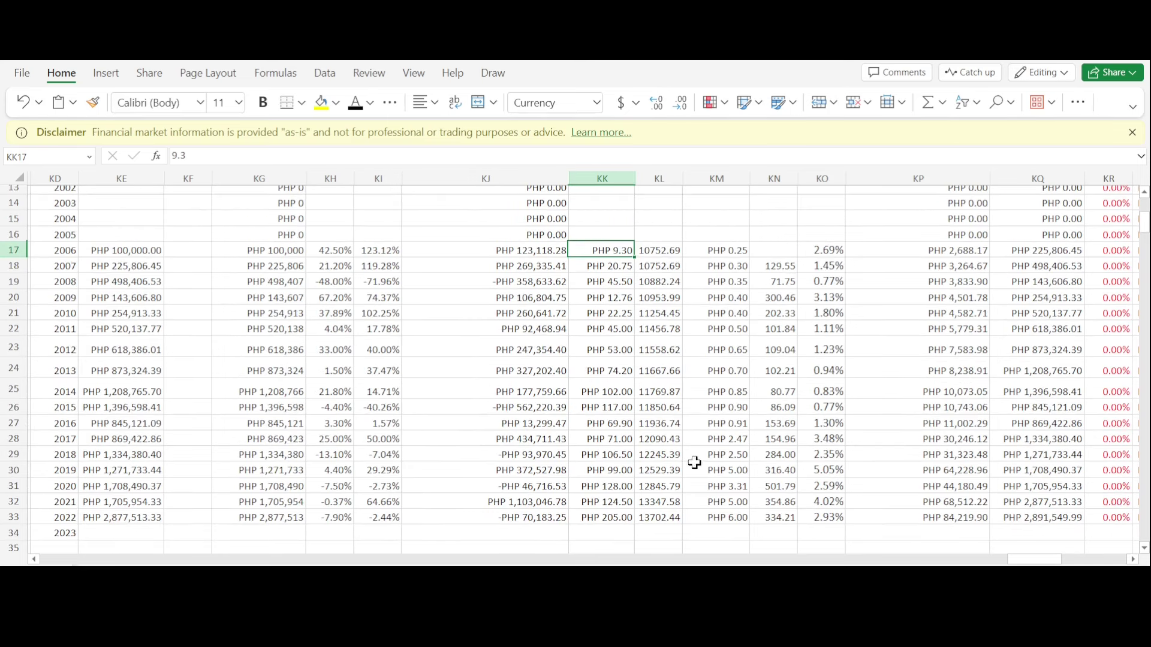
Compare the 2006 starting capital with the 2022 ending value, and check the monthly ICT price chart in TradingView from 2022 onward.
left_click(124, 250)
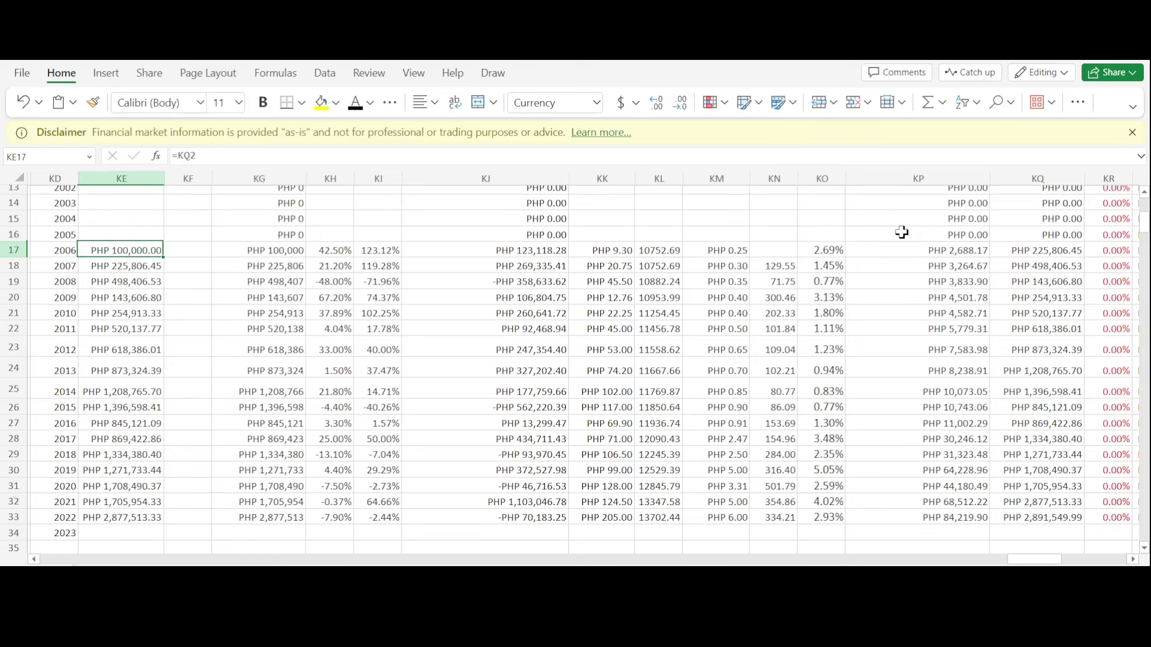
scroll(902, 234, "down", 3)
left_click(1029, 367)
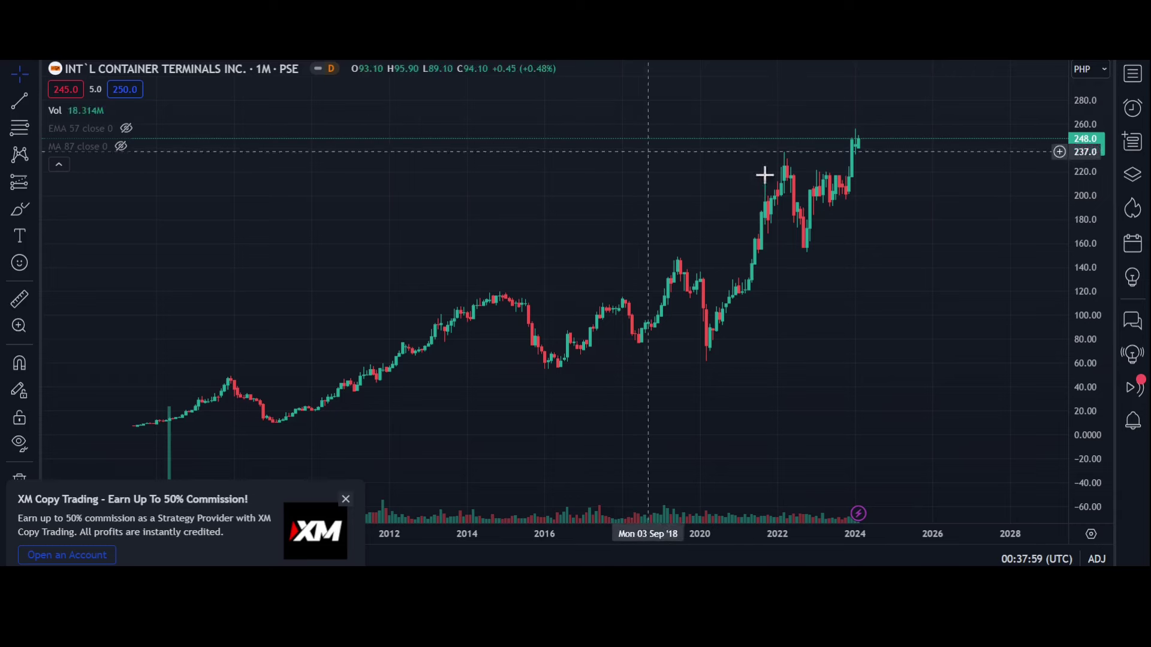
left_click(817, 193)
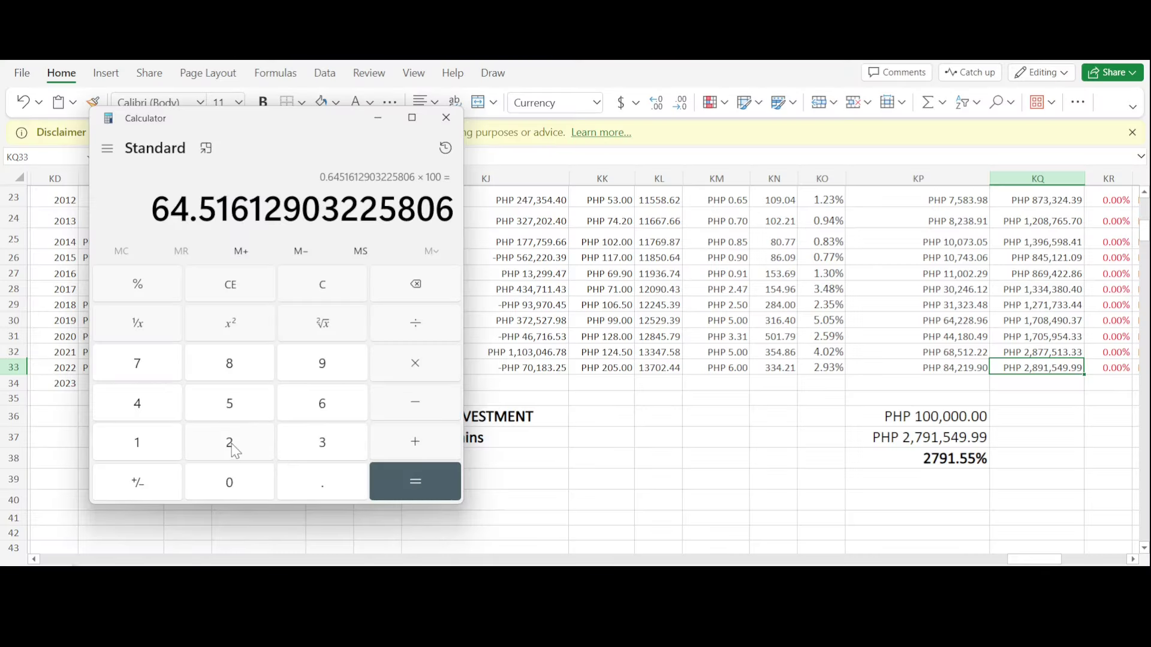
Multiply the 2022 ending value, entered as 2.891, by 1.20 in Calculator and put the calculator away.
left_click(235, 450)
left_click(324, 483)
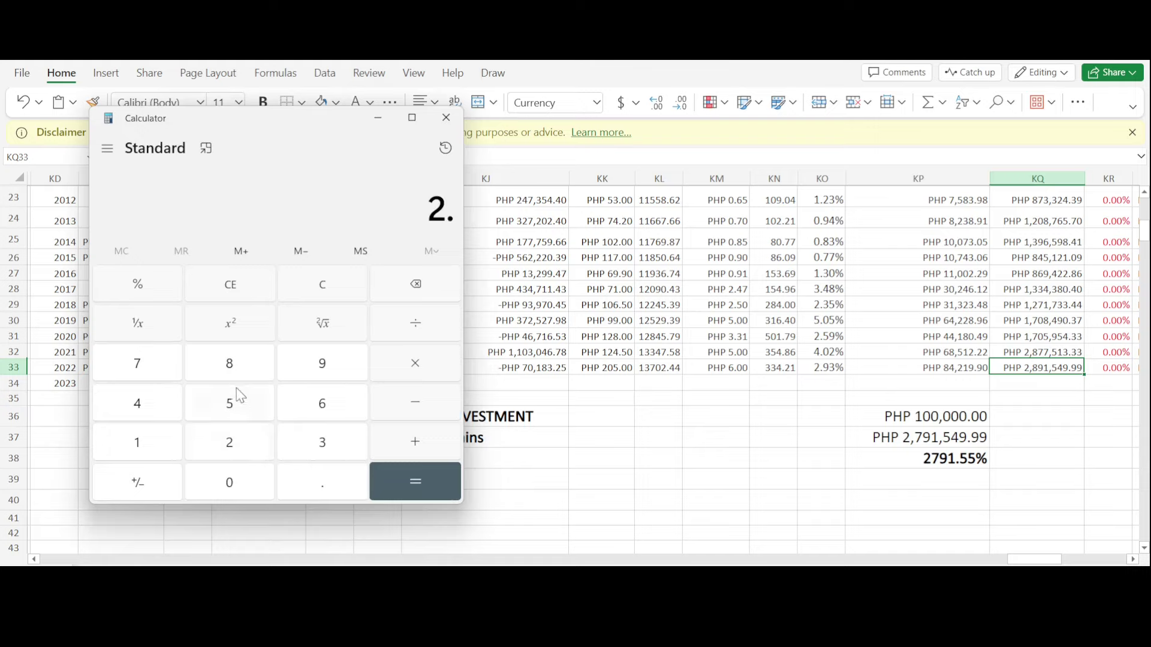
left_click(229, 364)
left_click(304, 361)
left_click(180, 428)
left_click(417, 372)
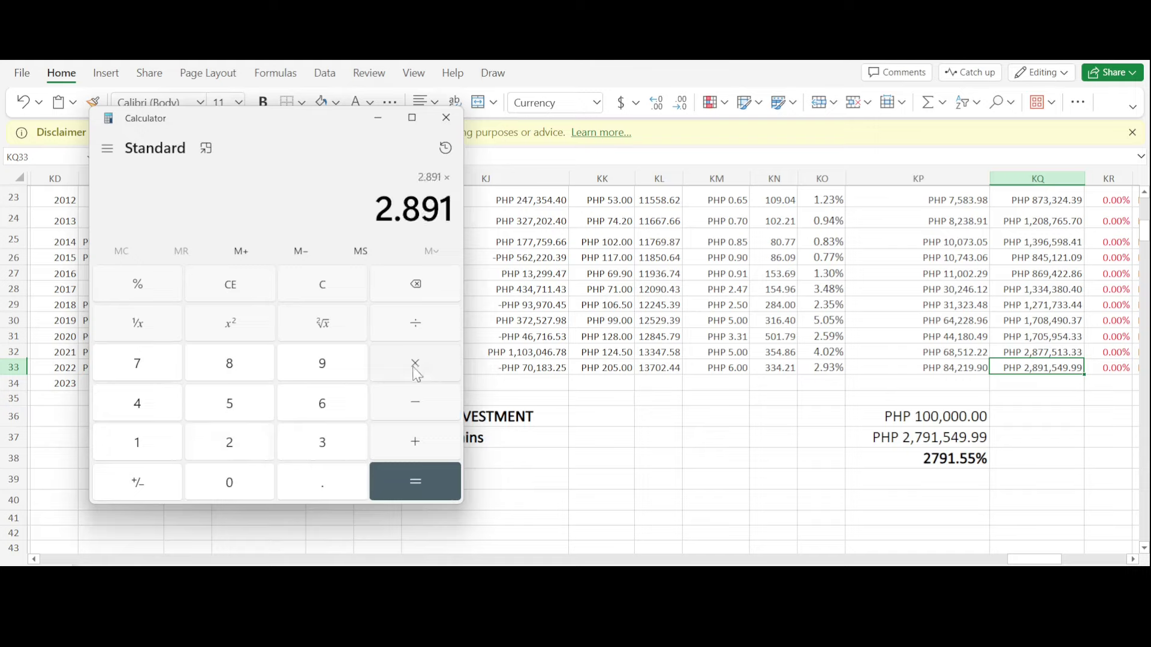
left_click(144, 443)
left_click(314, 480)
left_click(231, 447)
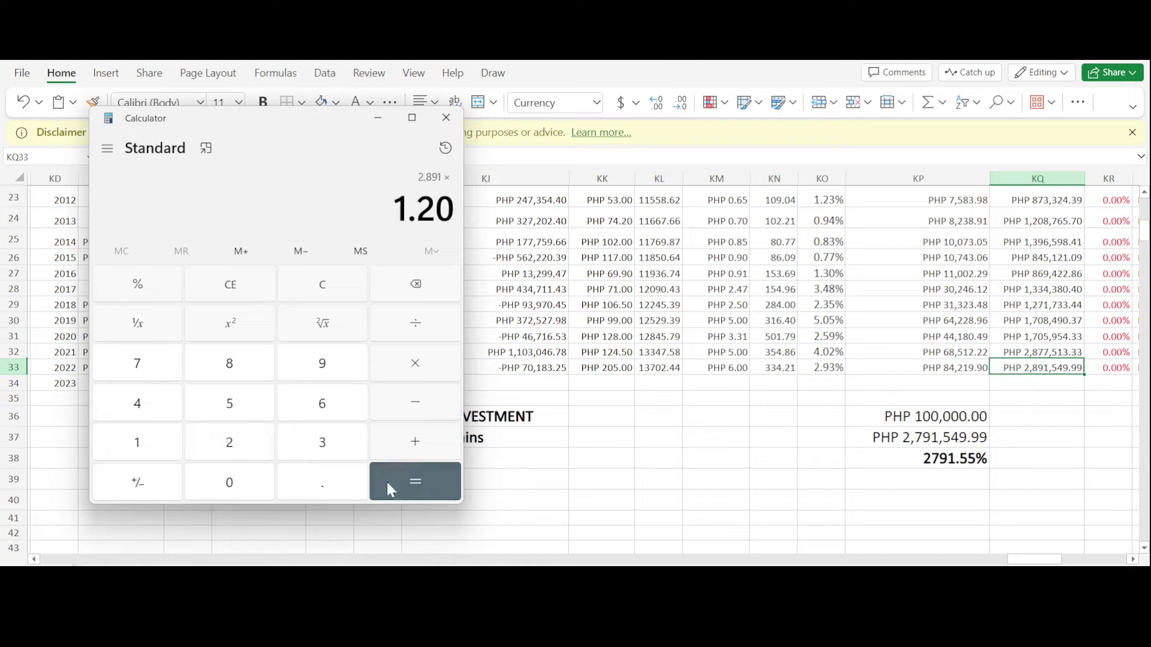
left_click(407, 479)
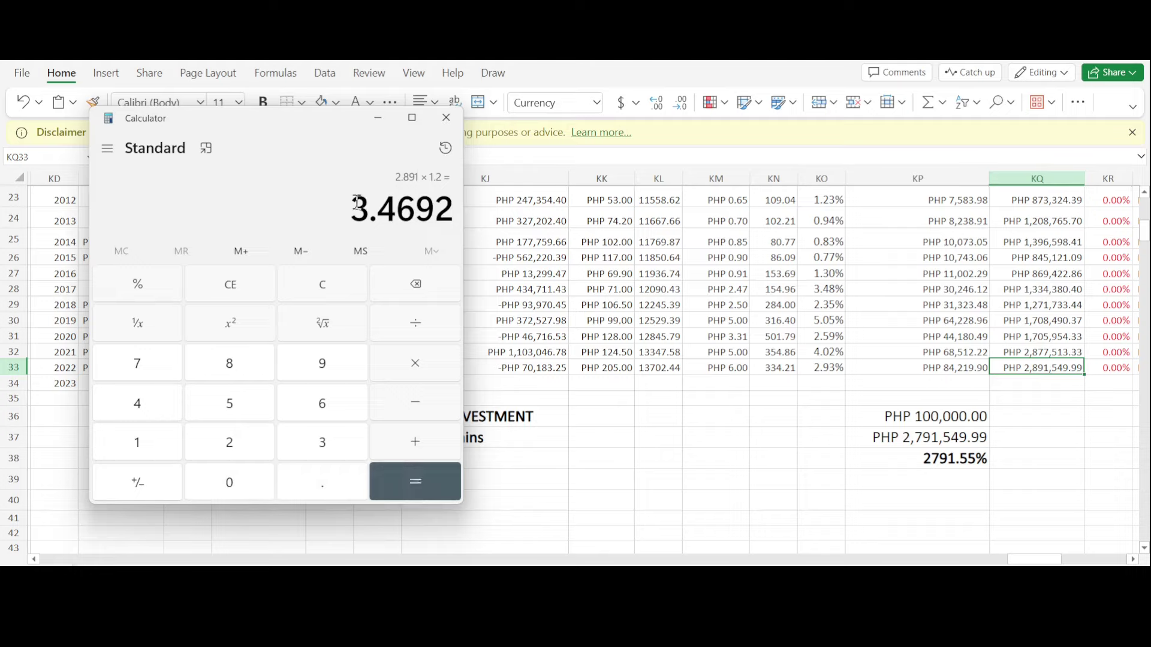
left_click(378, 118)
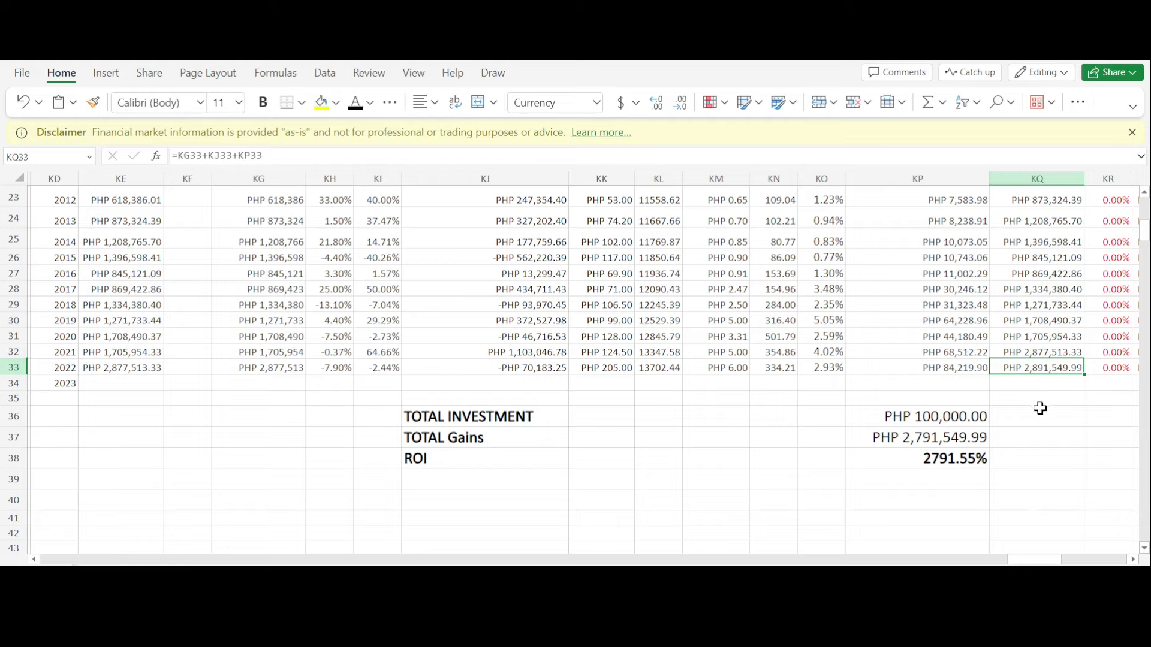
Review the whole return table from the column headers through the 2022 row and the investment, gains and ROI summary.
scroll(341, 349, "up", 6)
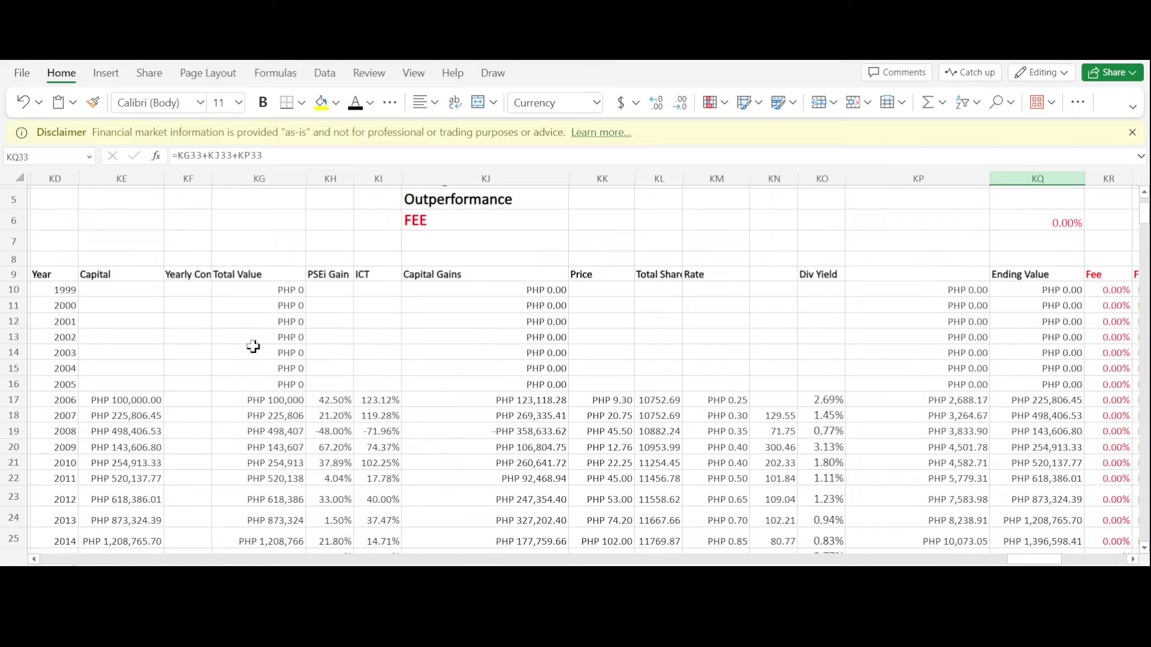
scroll(324, 333, "down", 3)
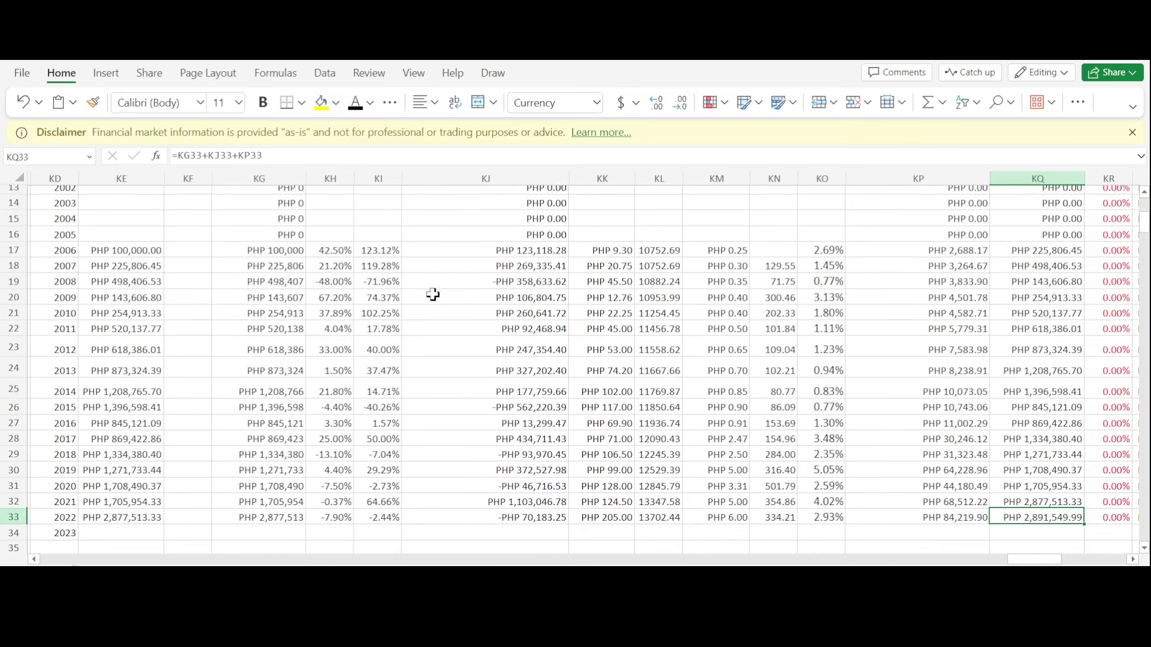
scroll(660, 311, "down", 3)
scroll(896, 332, "up", 1)
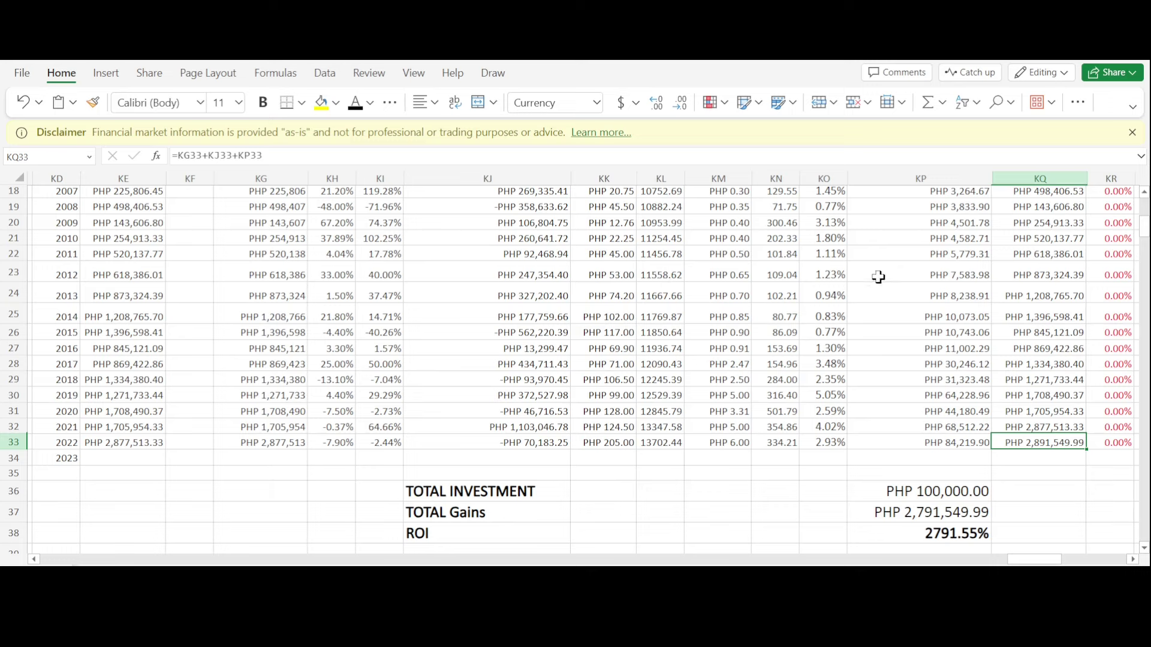
scroll(901, 233, "down", 4)
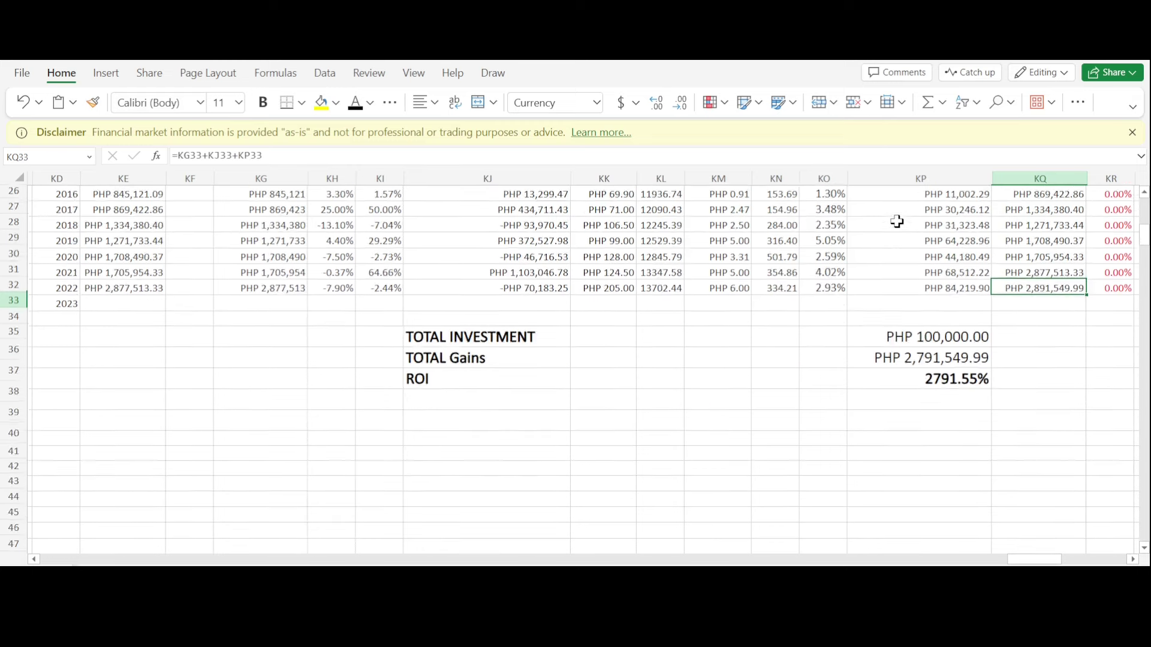
scroll(901, 233, "up", 8)
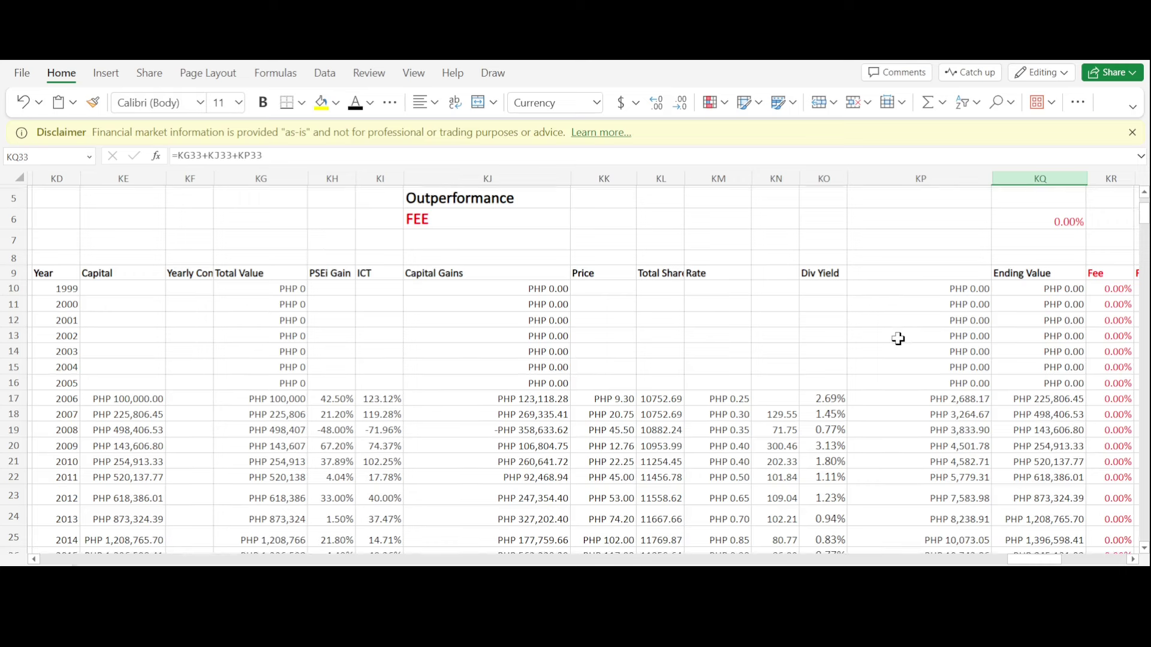
scroll(897, 336, "down", 5)
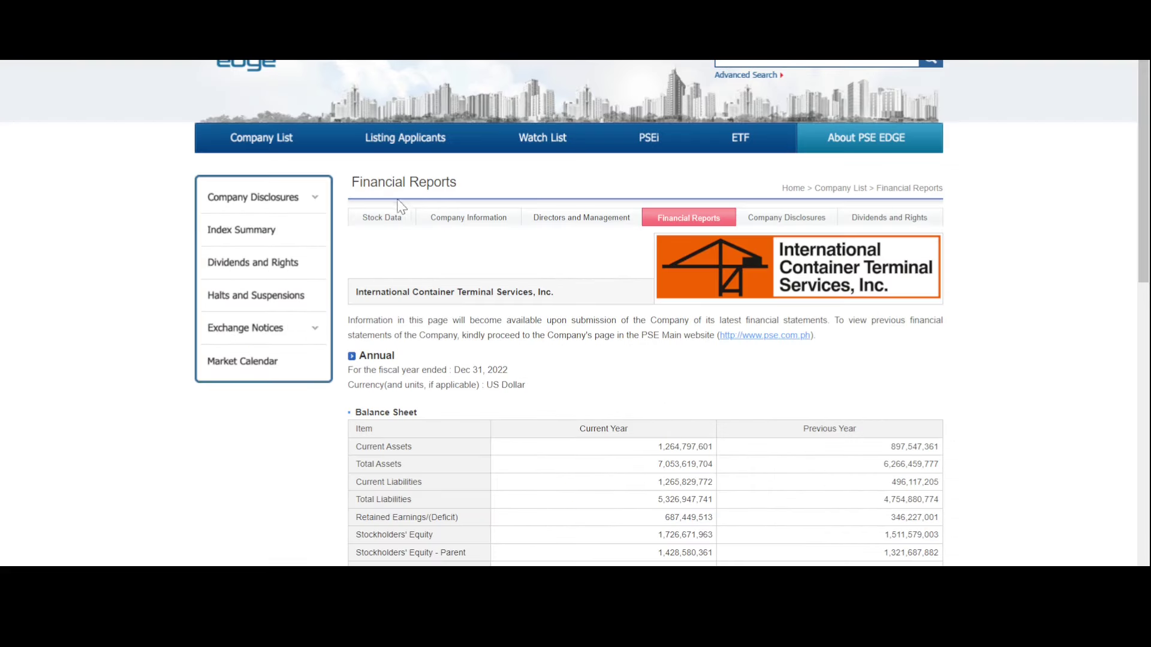
Check the market capitalization of International Container Terminal Services in its PSE Edge stock data.
left_click(385, 219)
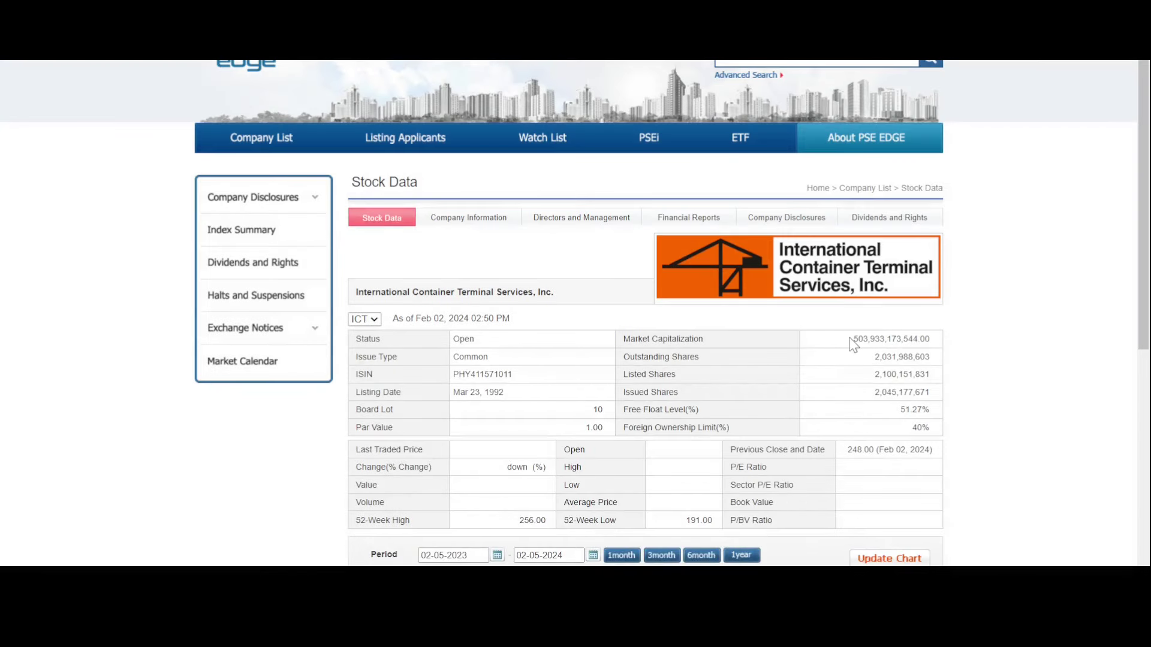
left_click_drag(854, 346, 955, 346)
left_click(1034, 355)
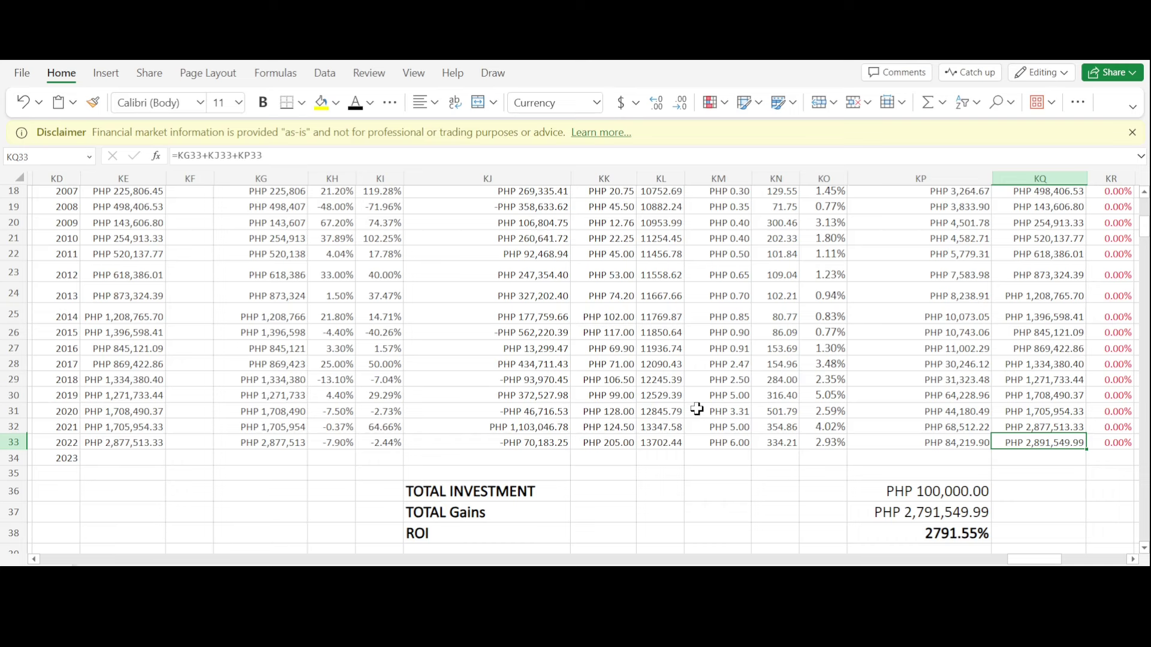
Examine revenues, expenses, net income and earnings per share for 2006 to 2008 in the 2008 annual report.
scroll(720, 375, "up", 2)
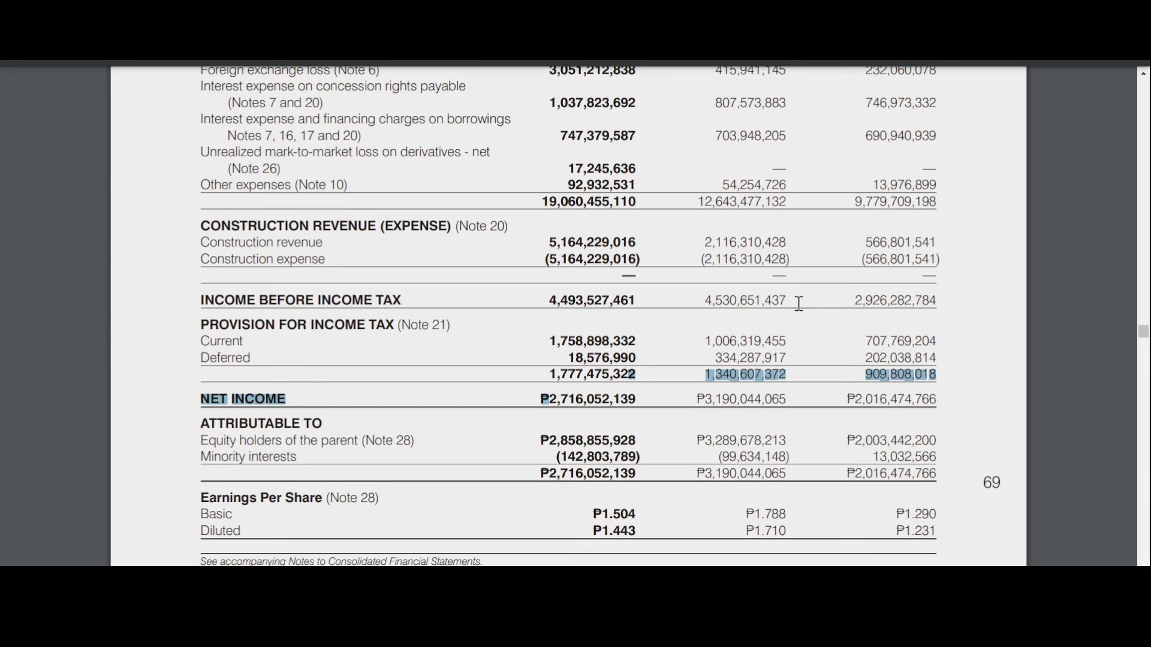
scroll(804, 302, "up", 8)
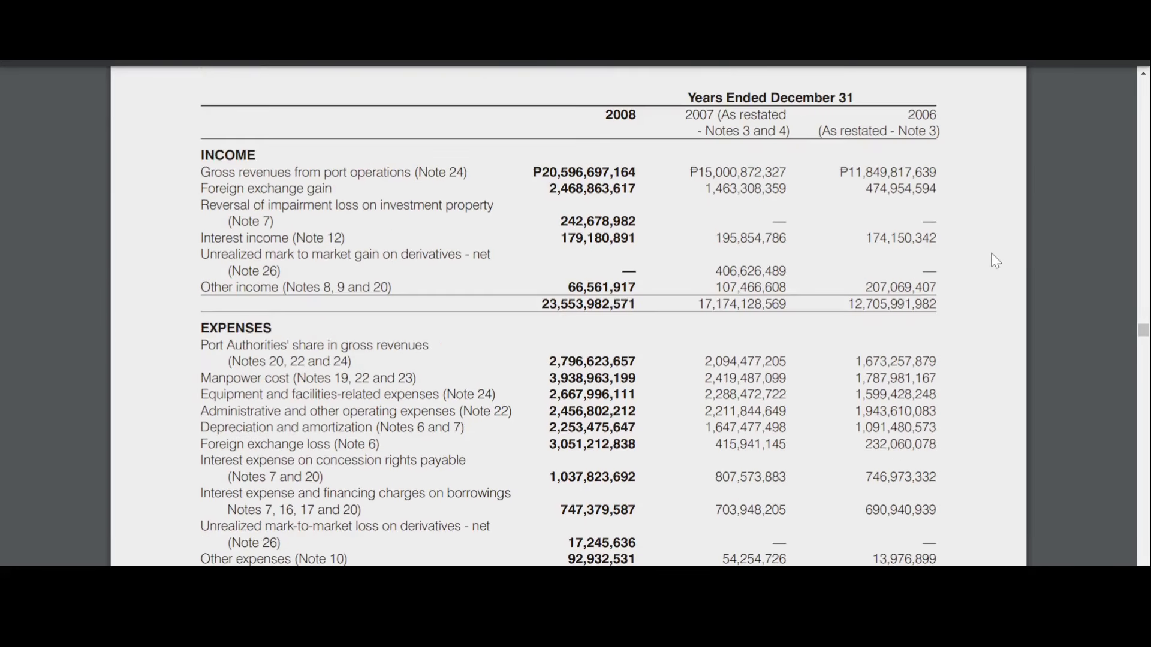
scroll(991, 253, "down", 12)
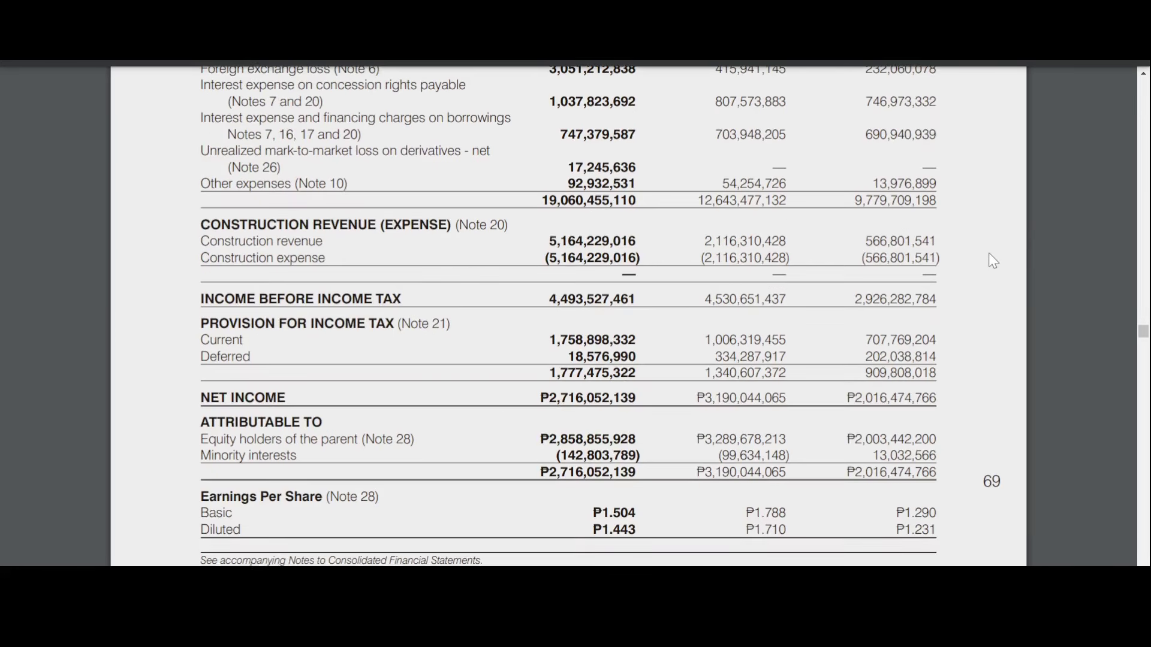
scroll(992, 261, "up", 2)
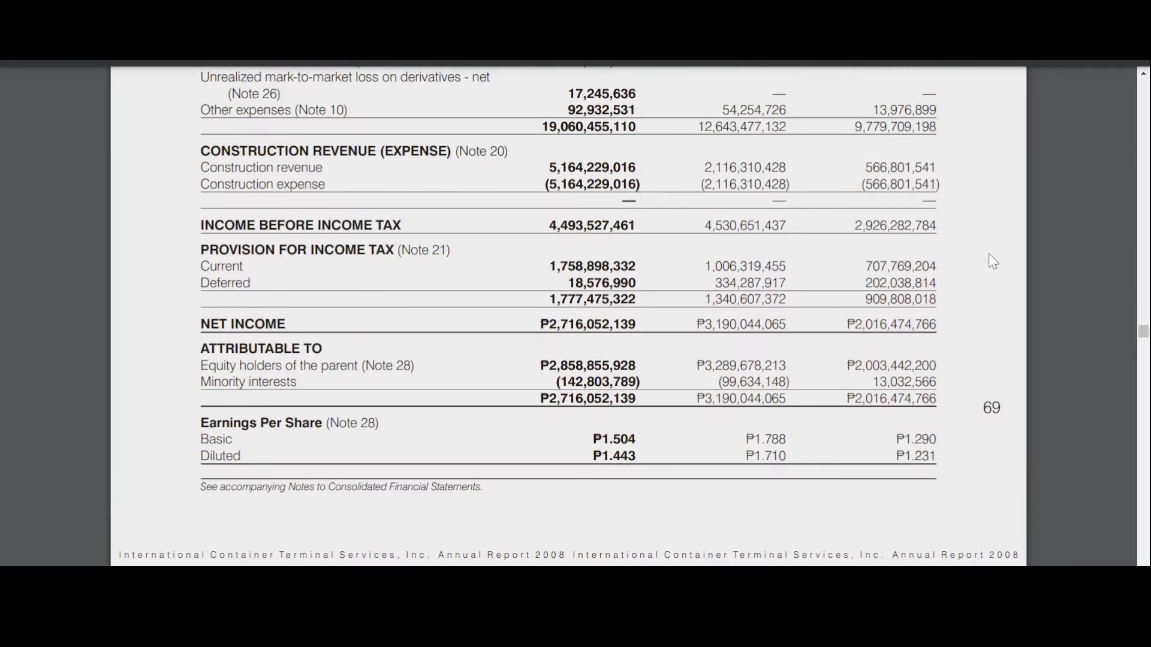
scroll(857, 268, "down", 20)
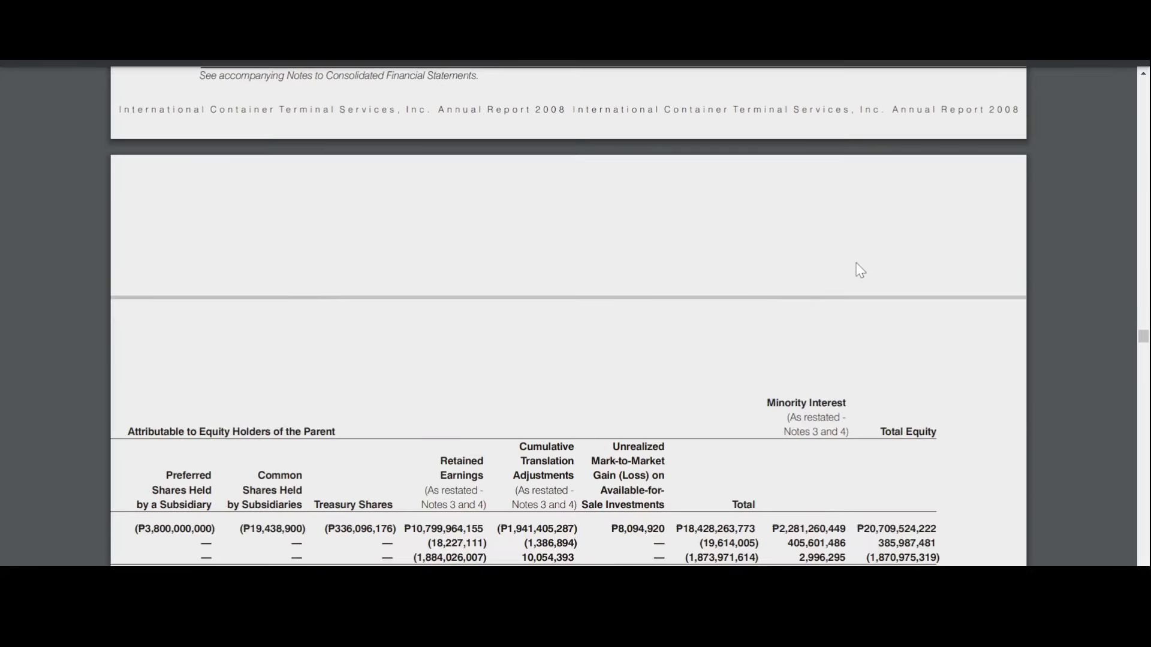
Examine the consolidated cash flow statements in the 2008 annual report and go back to the assets section of the balance sheet.
scroll(857, 268, "down", 20)
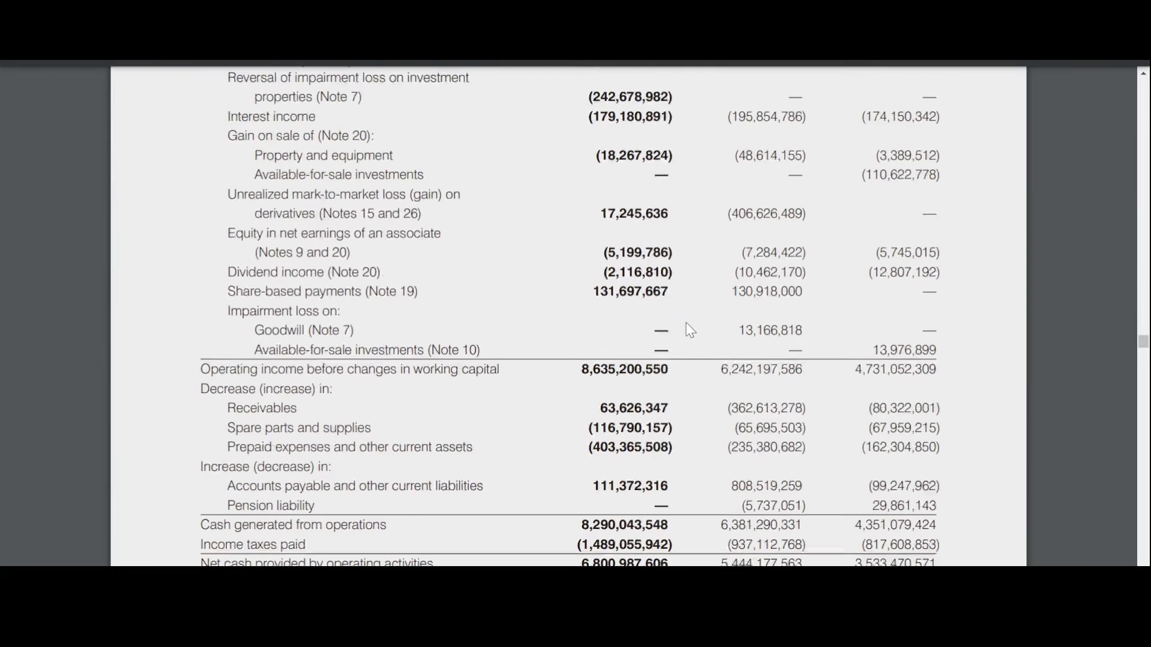
scroll(687, 324, "down", 2)
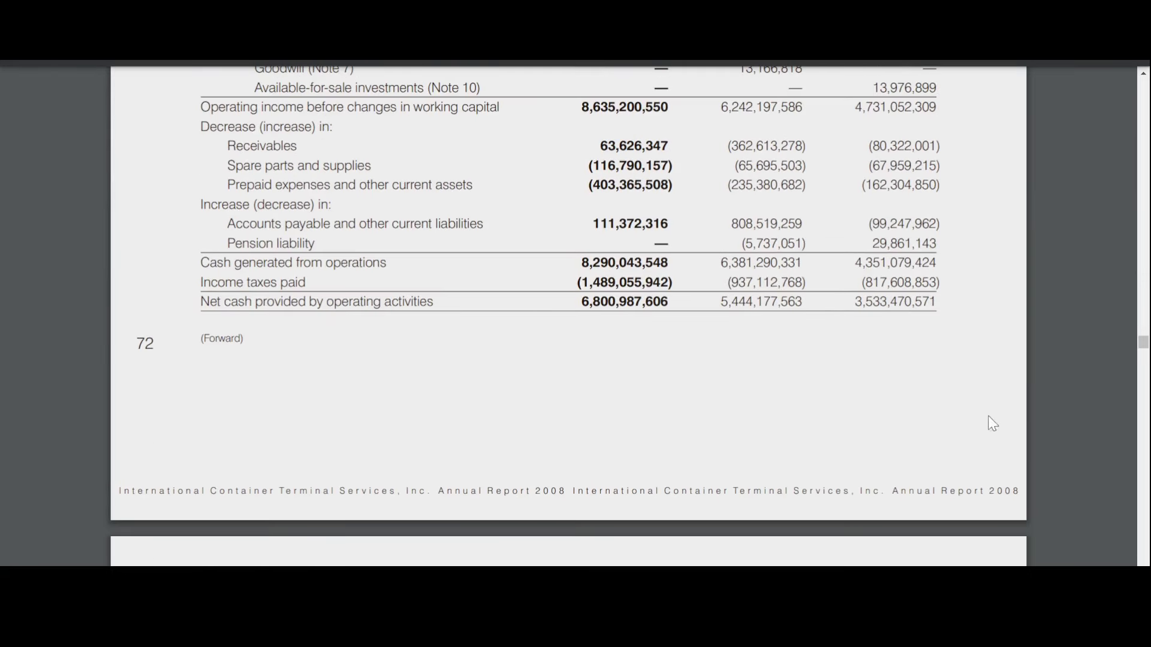
scroll(977, 414, "down", 14)
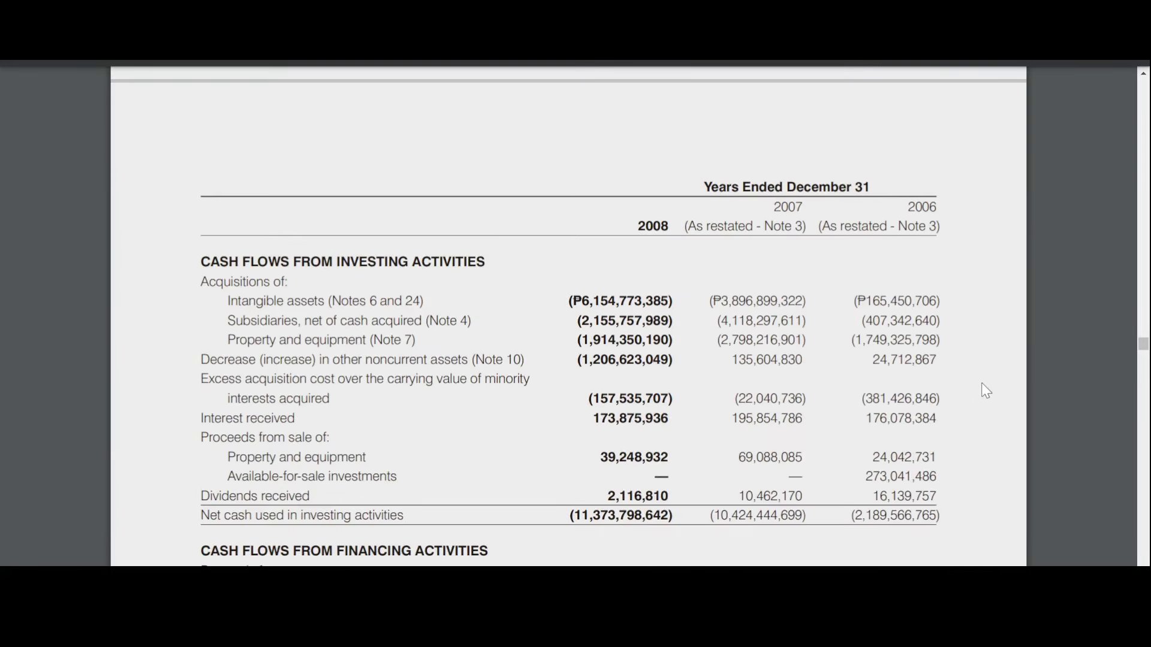
scroll(981, 383, "up", 11)
scroll(983, 384, "up", 20)
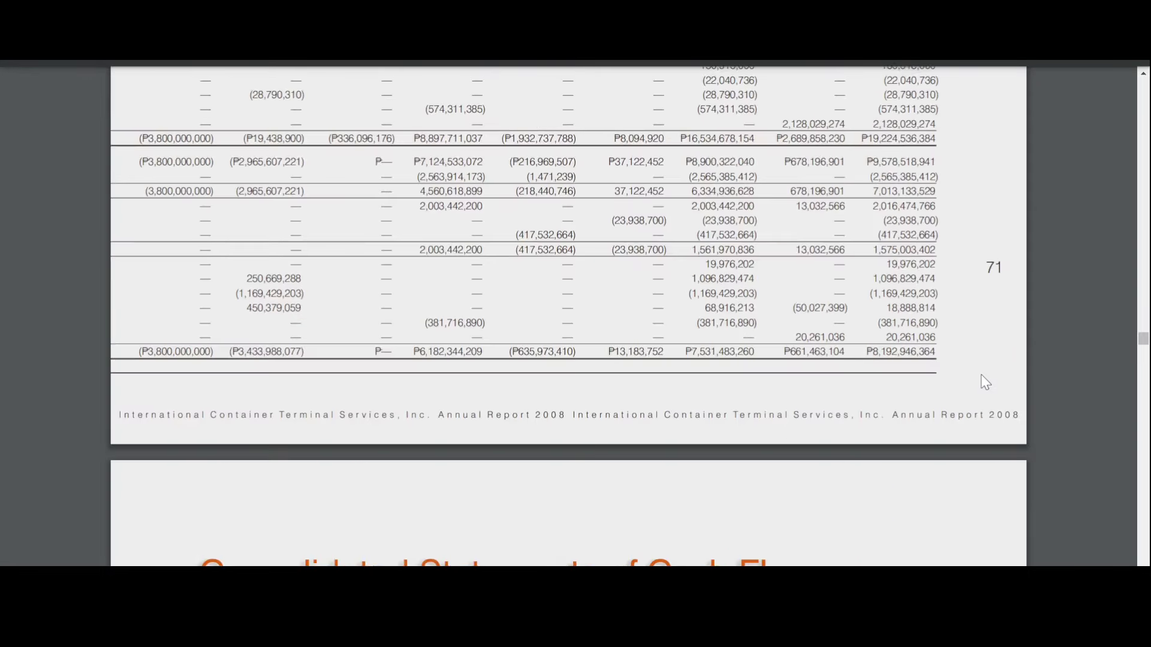
scroll(980, 364, "up", 15)
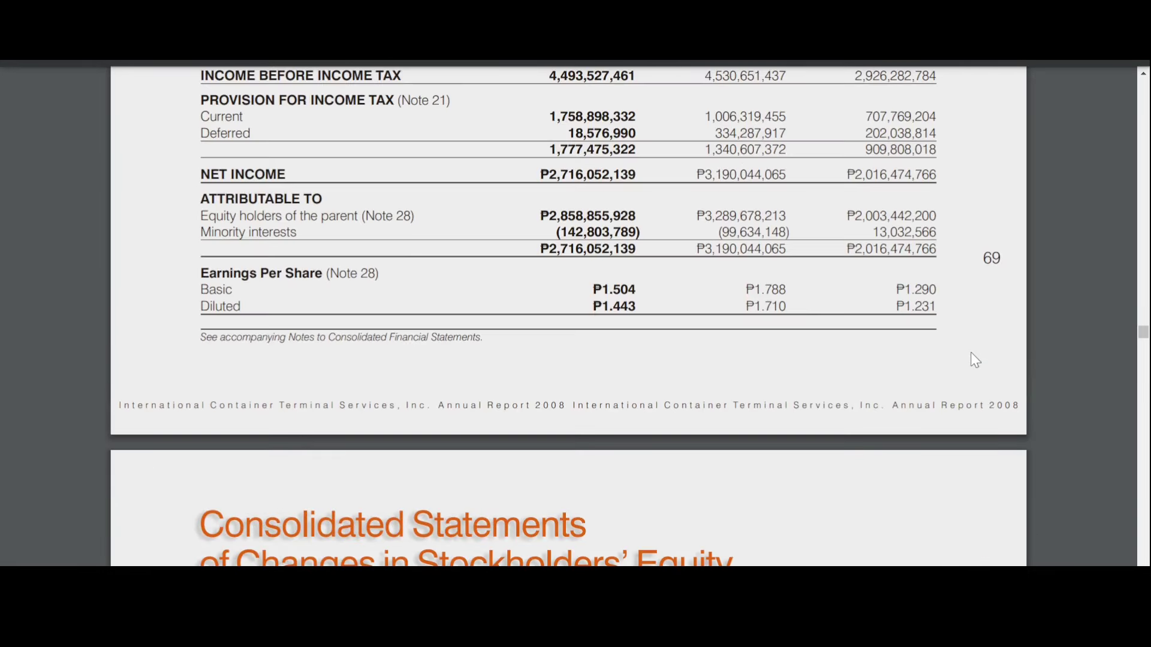
scroll(935, 350, "up", 15)
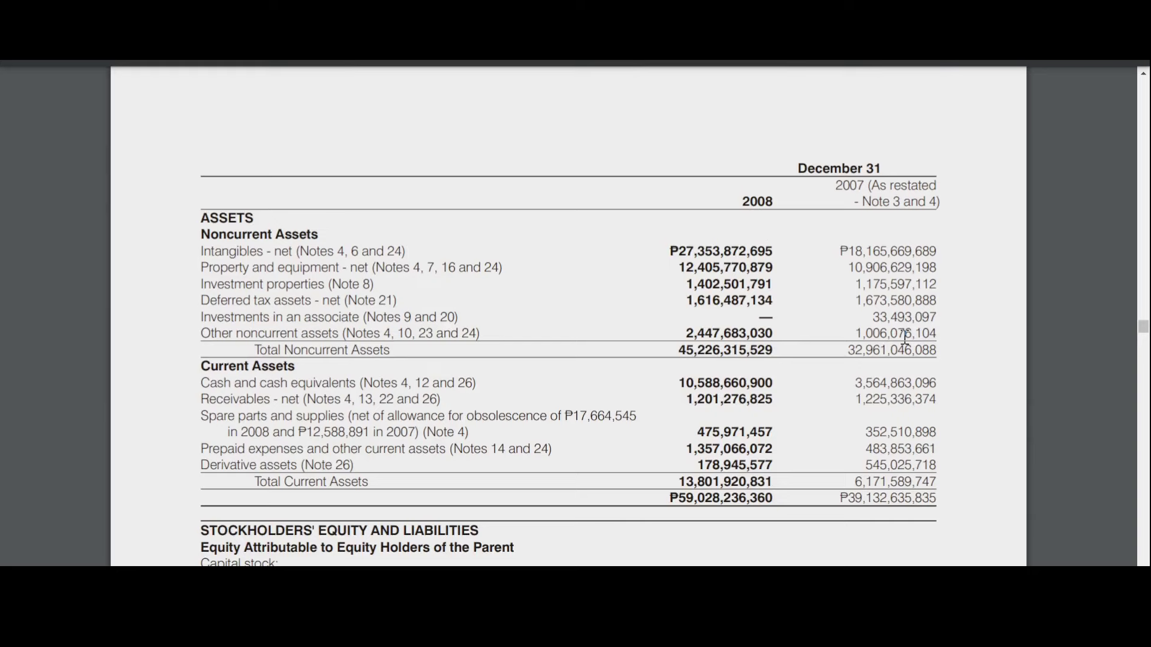